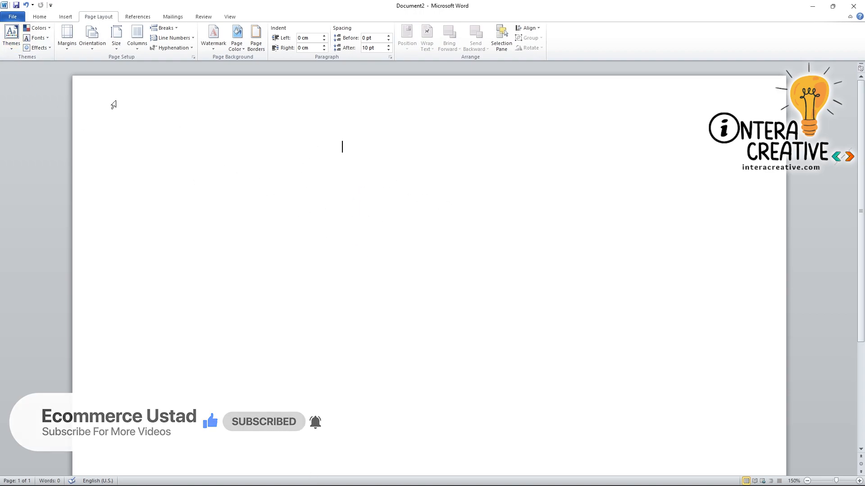
click(12, 49)
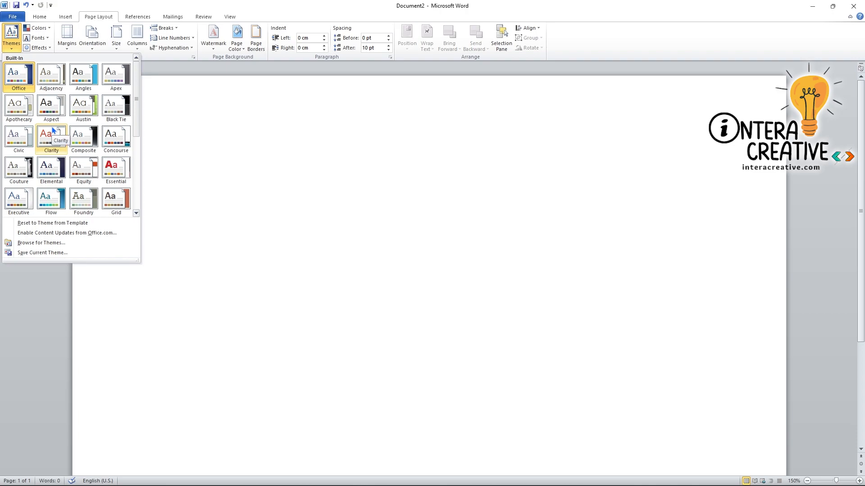
click(183, 147)
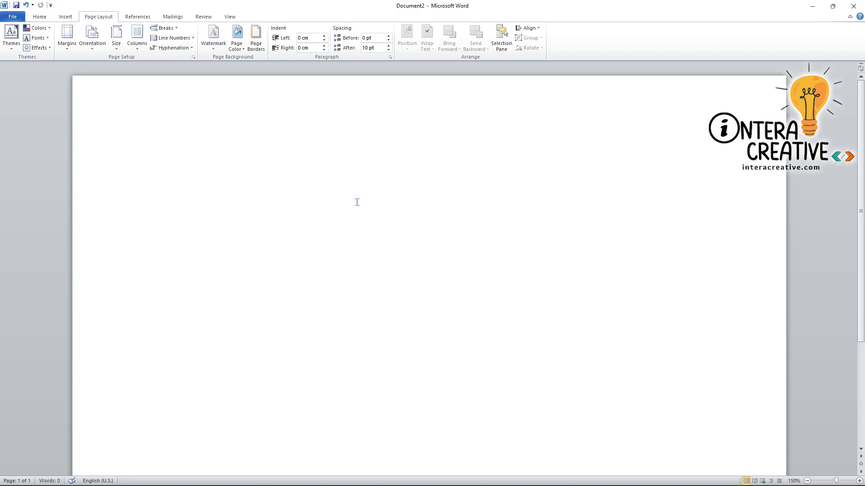
Change the document's page orientation to Portrait and fit the whole page in view.
scroll(329, 232, down, 5)
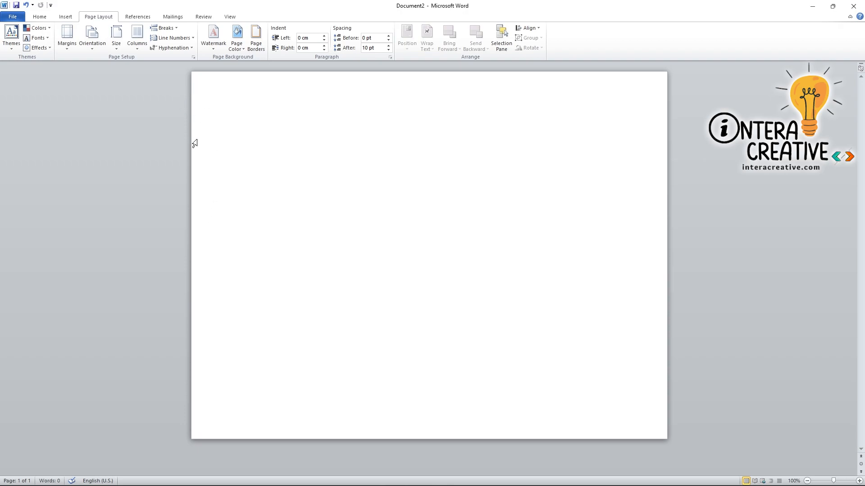
click(93, 40)
click(101, 62)
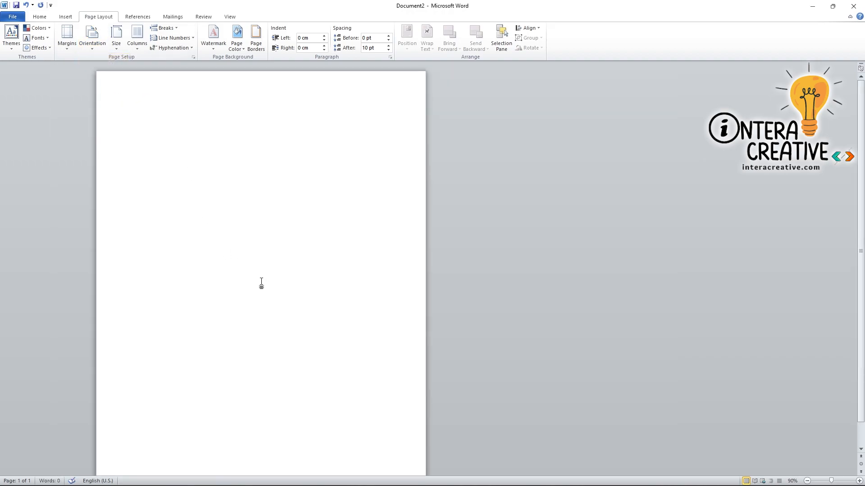
scroll(261, 283, down, 1)
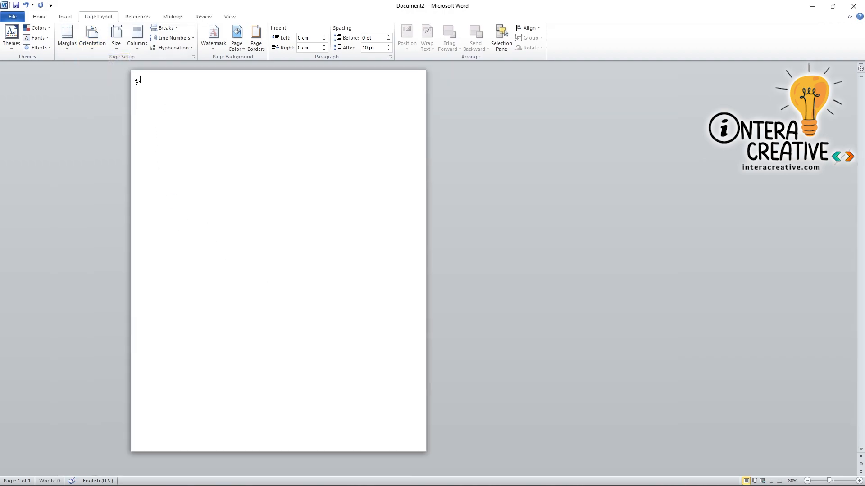
Display the horizontal and vertical rulers around the page.
click(156, 393)
click(188, 251)
click(860, 69)
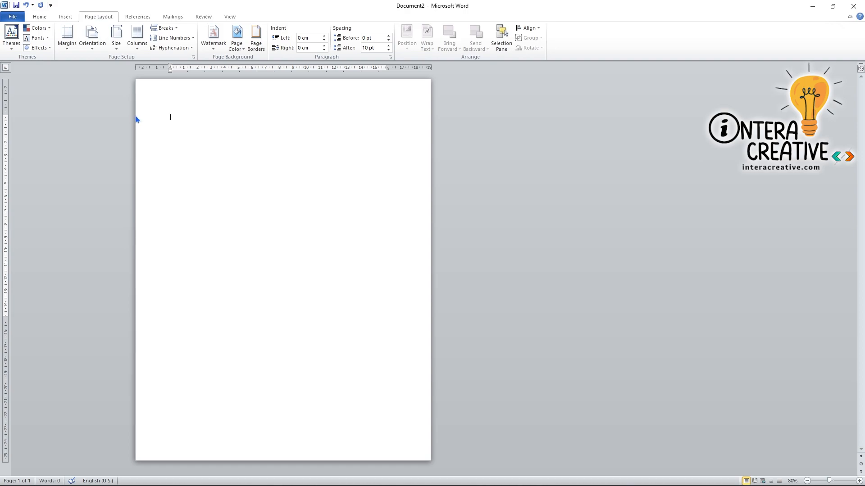
Enter the sample text "sdafsdafdaaf" and try adjusting the left and top page margins on the rulers.
text(sdafsdafdaaf)
drag(171, 67, 171, 69)
drag(6, 114, 6, 114)
Apply the Normal margin preset to the page, followed by the Narrow preset.
click(67, 48)
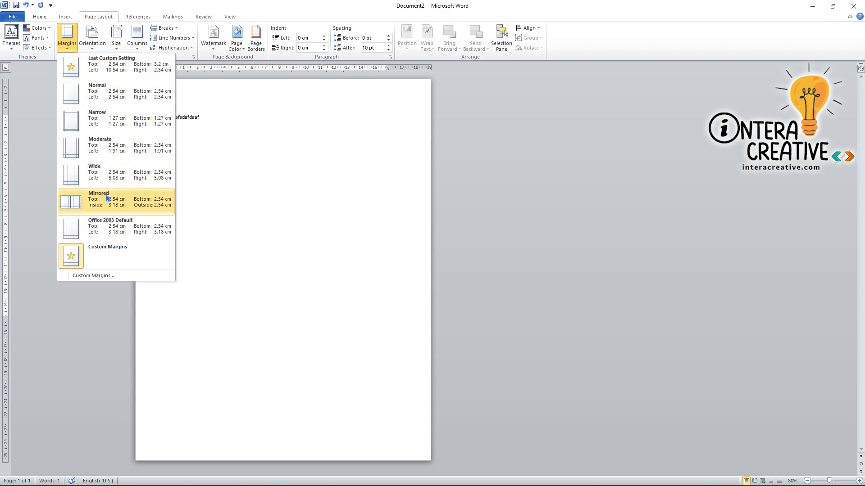
click(104, 96)
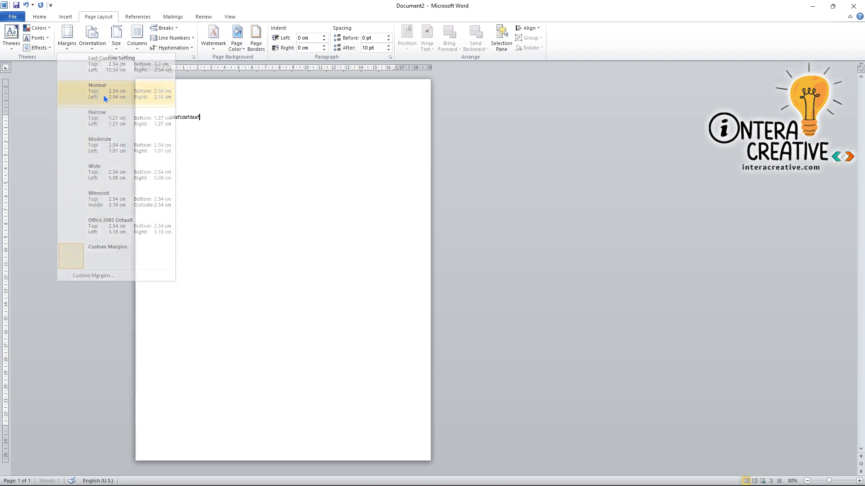
click(69, 52)
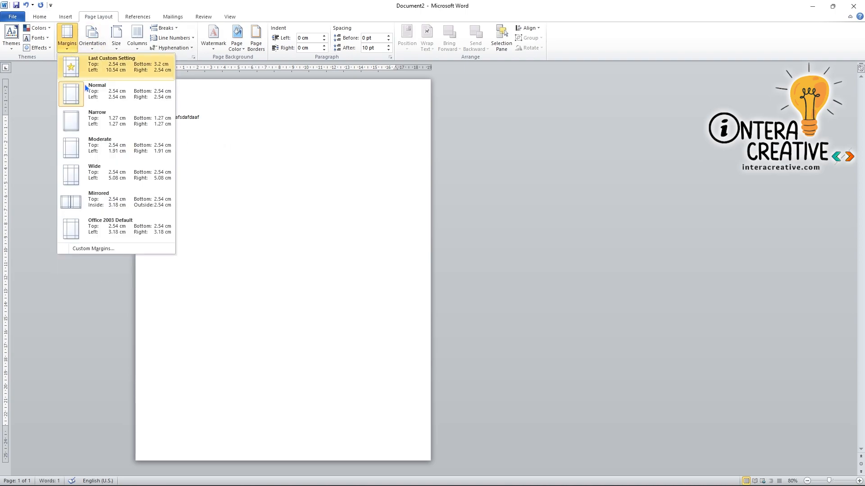
click(89, 118)
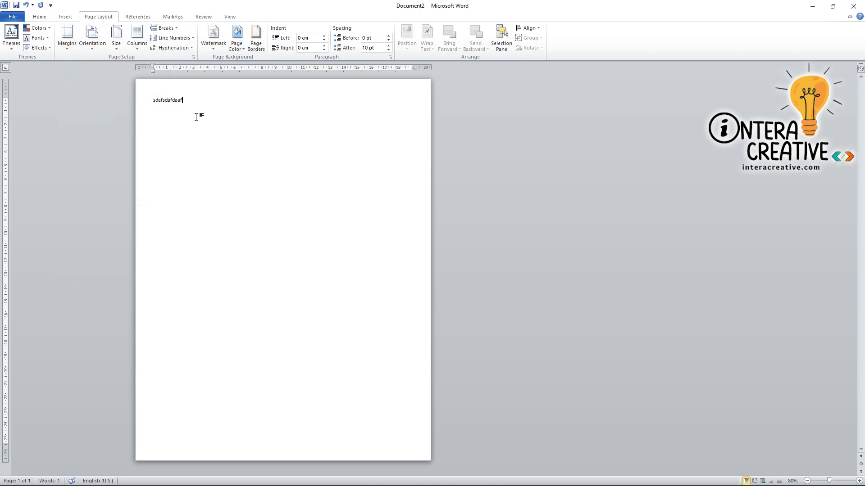
Apply the Moderate margin preset to the page, followed by the Wide preset.
click(70, 49)
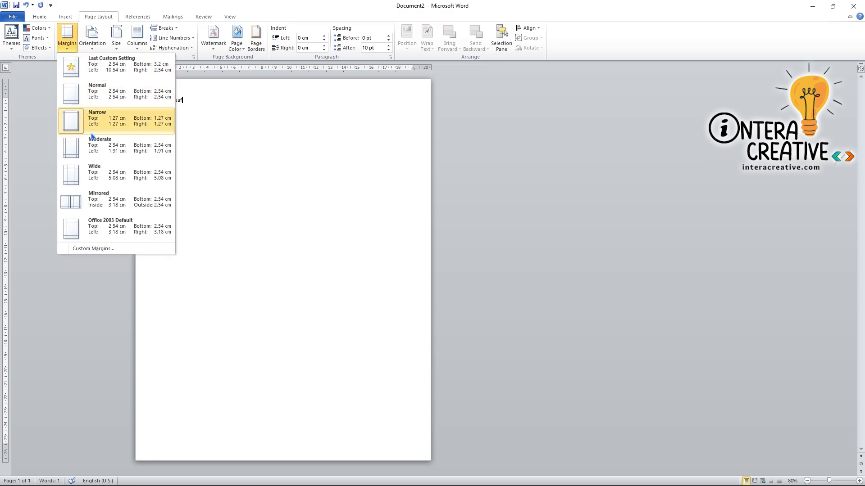
click(96, 150)
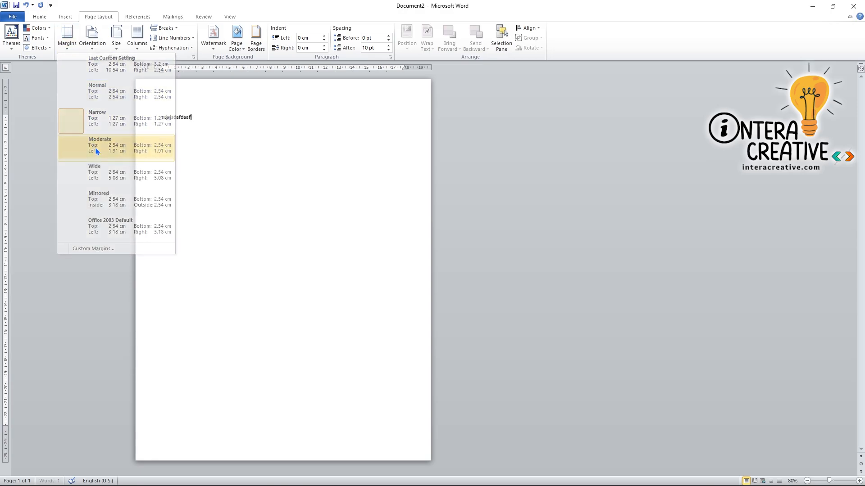
click(67, 39)
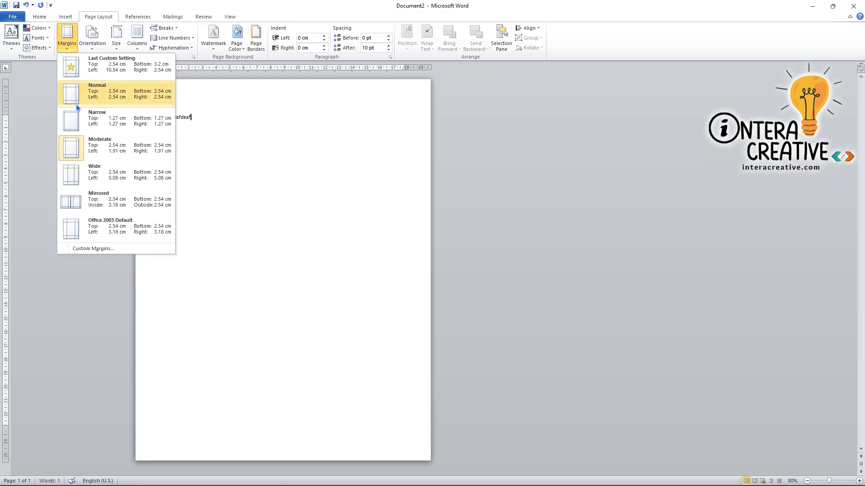
click(93, 175)
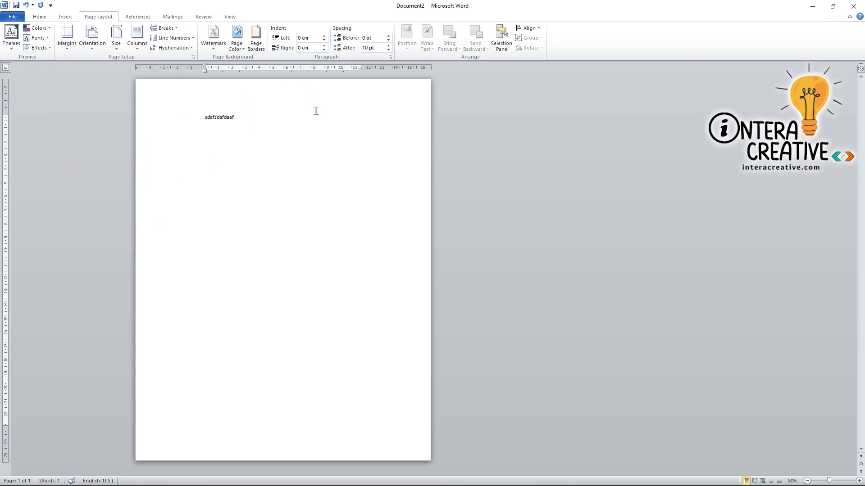
Replace all the text with five paragraphs of generated sample text using =rand(5), and select the whole document.
key(ctrl+a)
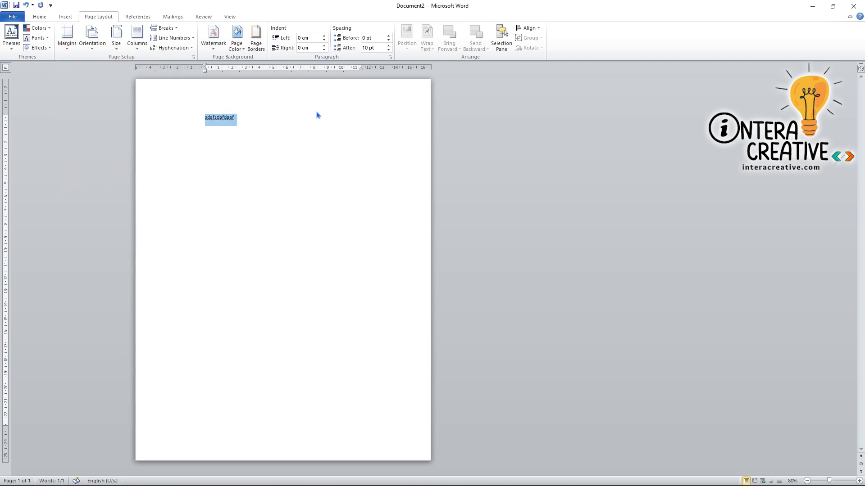
key(Delete)
text(=rand()
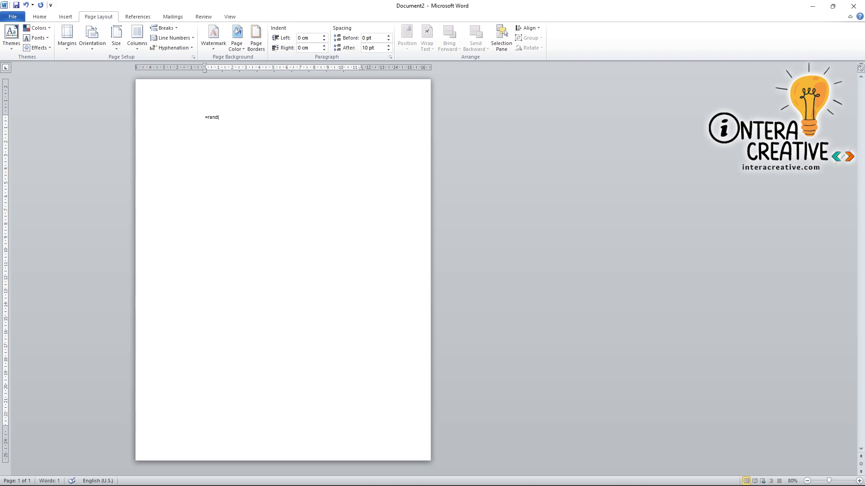
text(5)
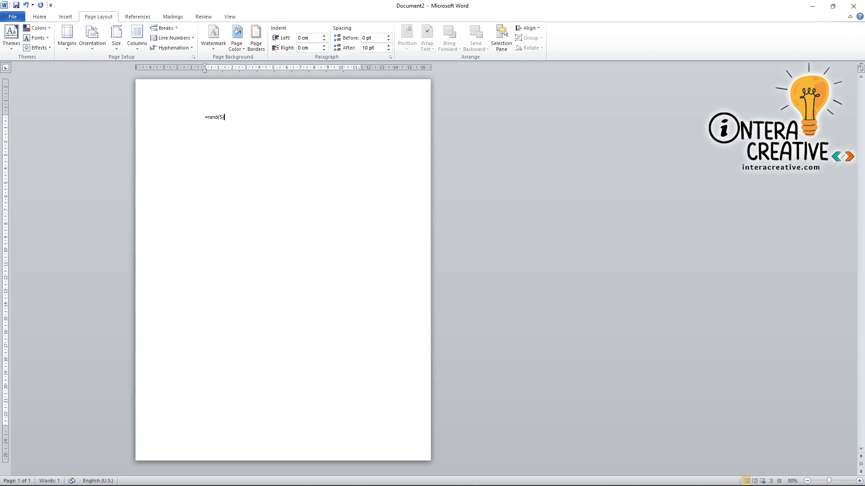
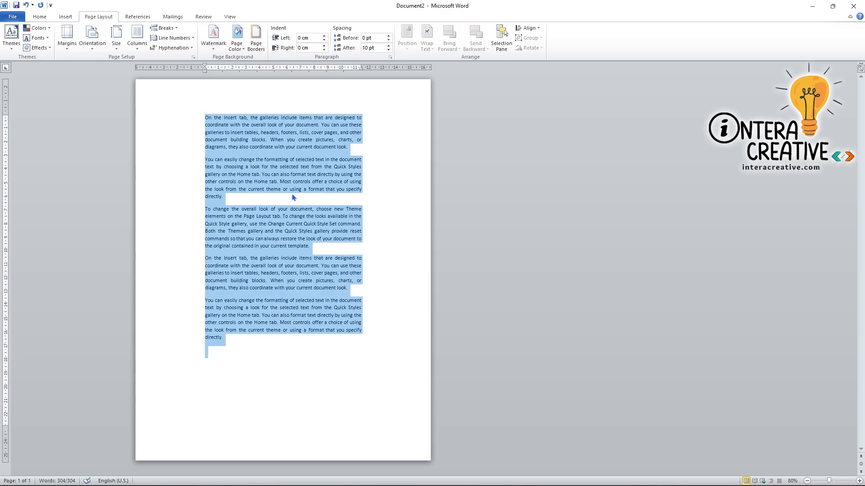
Apply the Normal margin preset and set a 3 cm gutter at the Left position for the whole document.
click(67, 45)
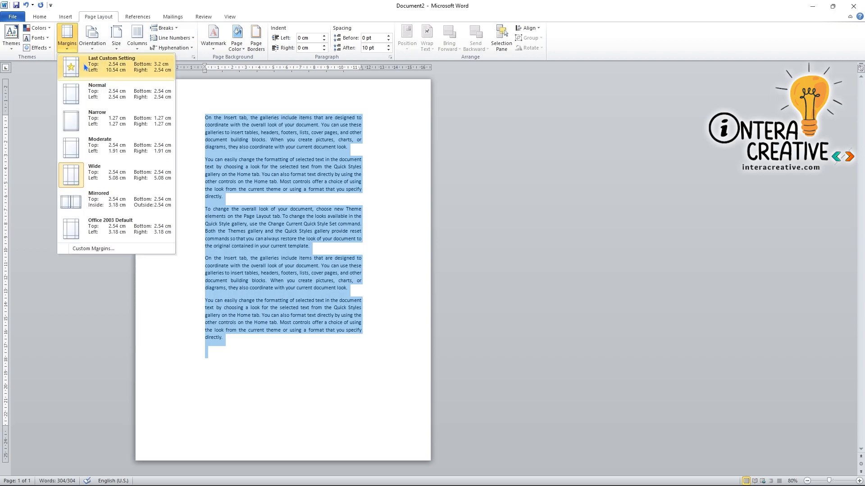
click(94, 92)
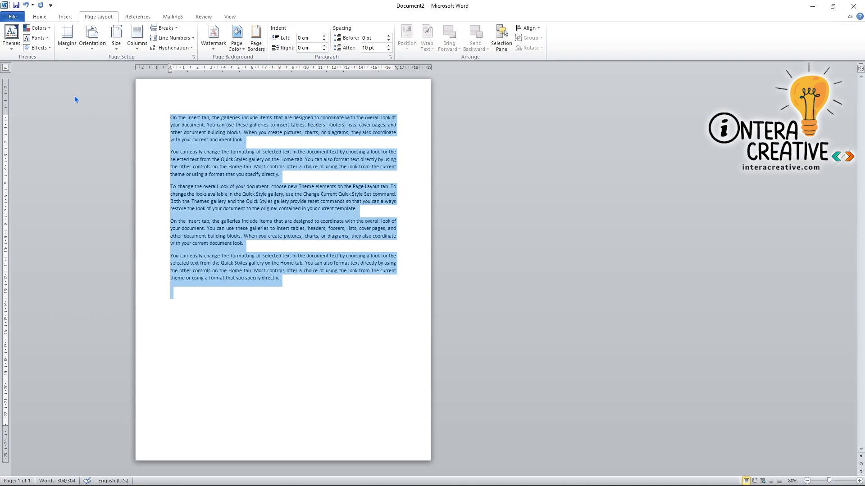
click(69, 49)
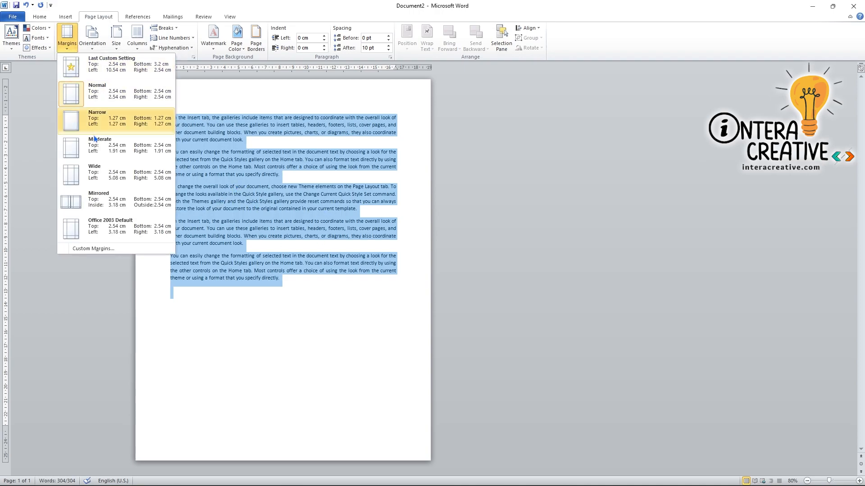
click(88, 249)
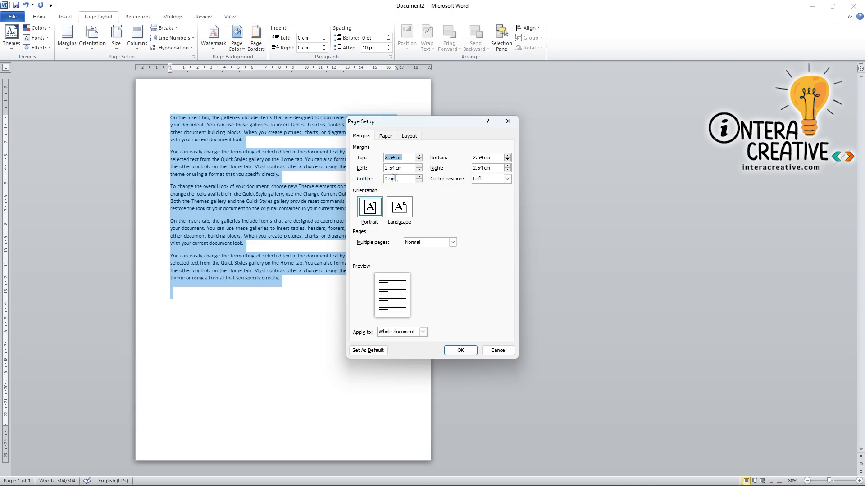
click(419, 177)
click(420, 177)
click(420, 177)
click(420, 177)
click(420, 177)
click(420, 177)
click(420, 177)
click(420, 177)
click(420, 177)
click(420, 177)
click(420, 177)
click(420, 177)
click(420, 177)
click(421, 177)
click(420, 177)
click(420, 177)
click(420, 177)
click(420, 177)
click(420, 177)
click(420, 177)
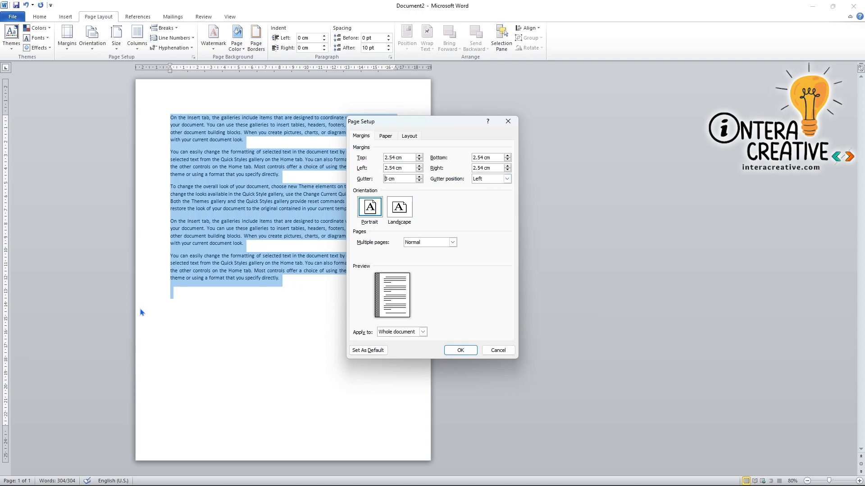
click(507, 179)
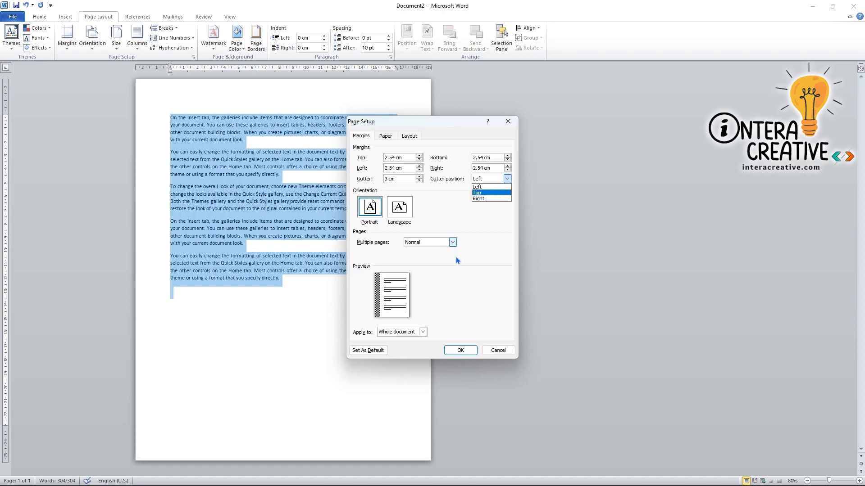
click(468, 355)
click(468, 355)
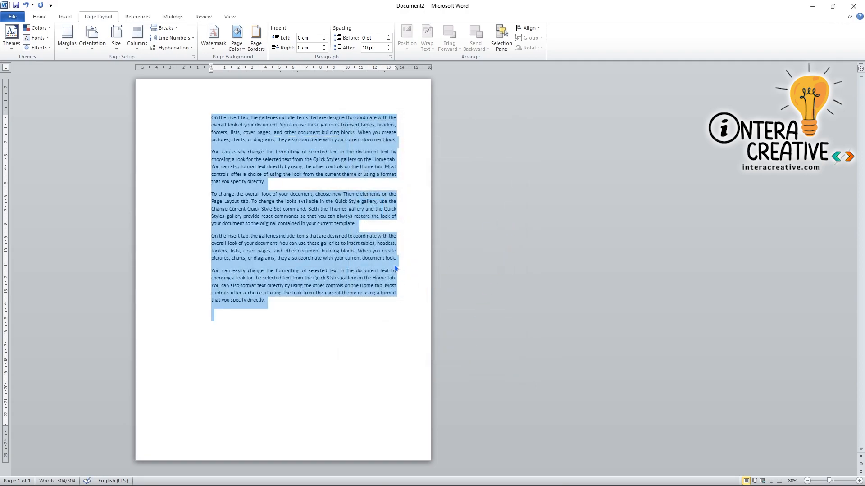
click(67, 38)
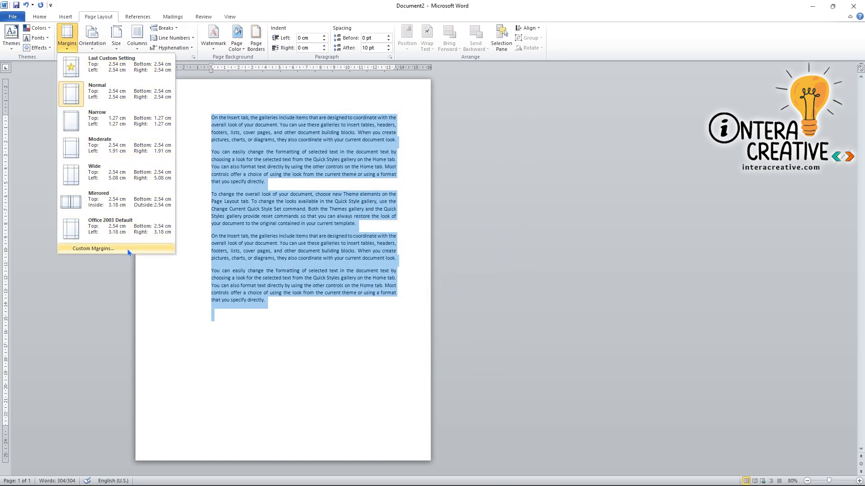
click(92, 248)
click(500, 180)
click(483, 198)
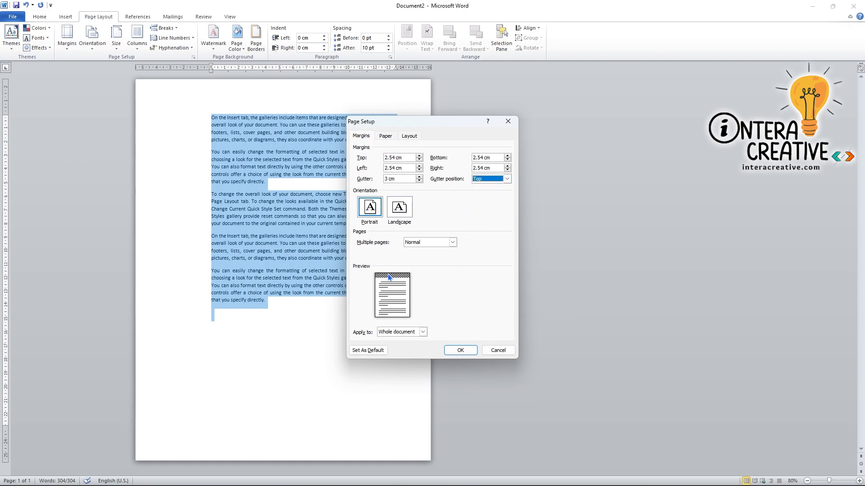
click(386, 138)
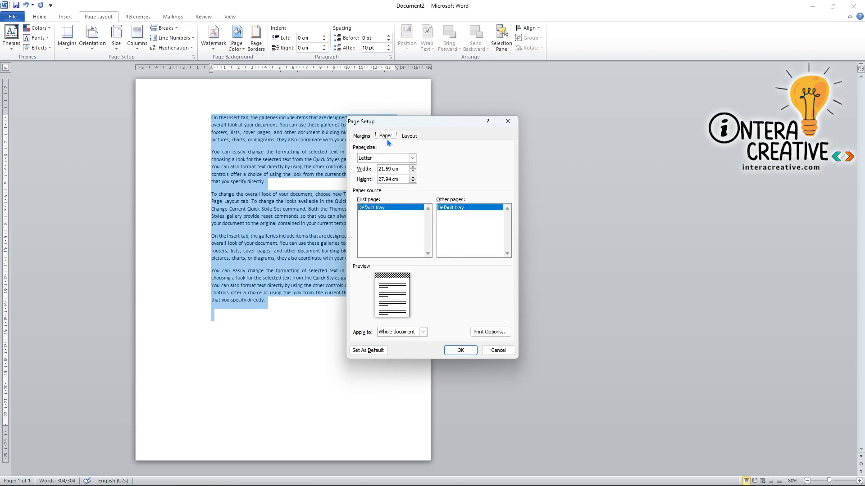
click(413, 158)
scroll(387, 178, down, 2)
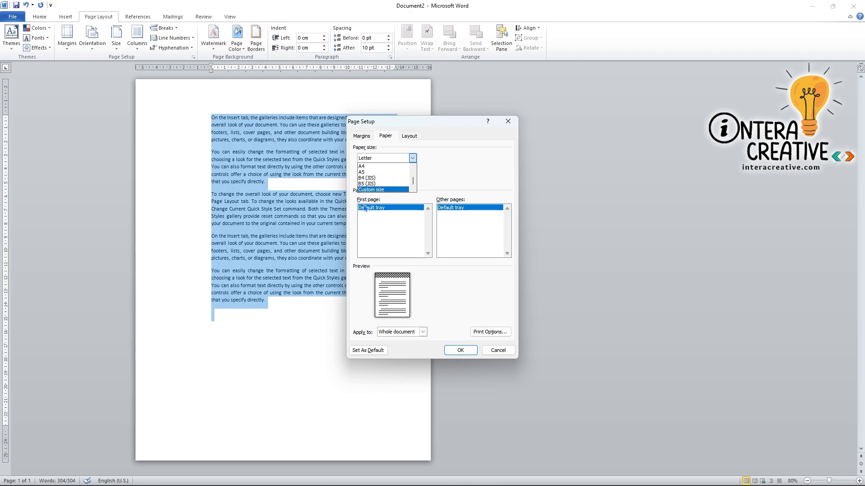
click(494, 353)
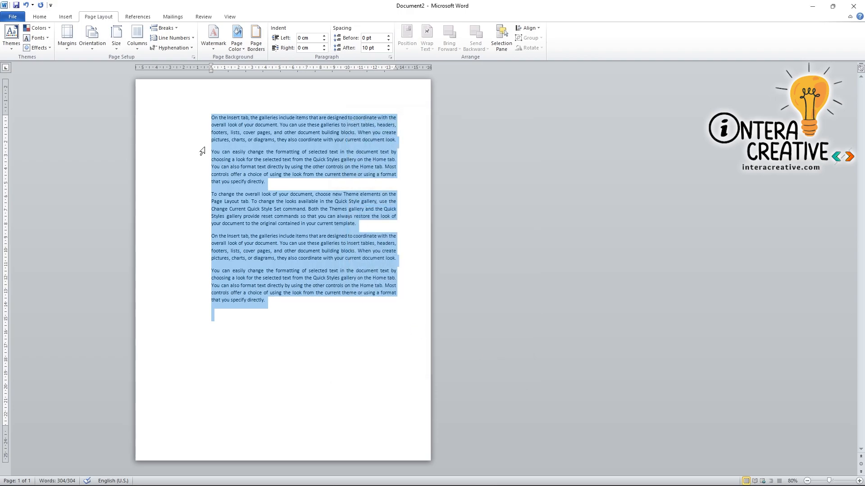
click(115, 38)
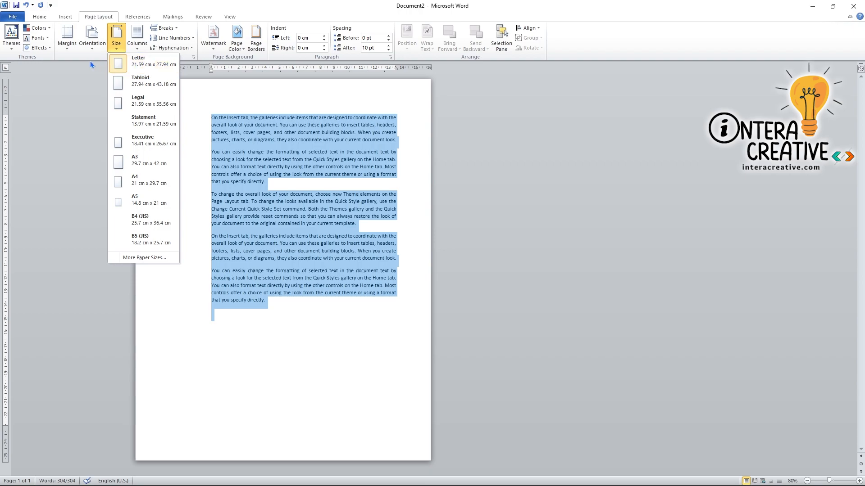
click(63, 43)
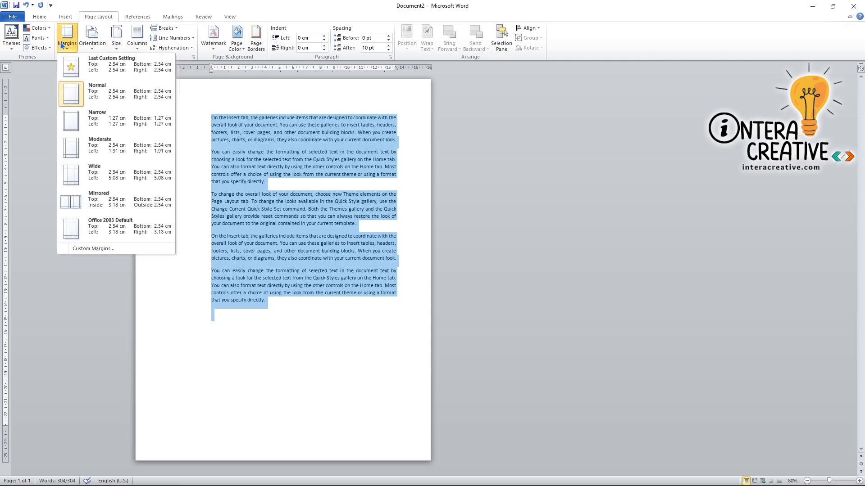
click(90, 250)
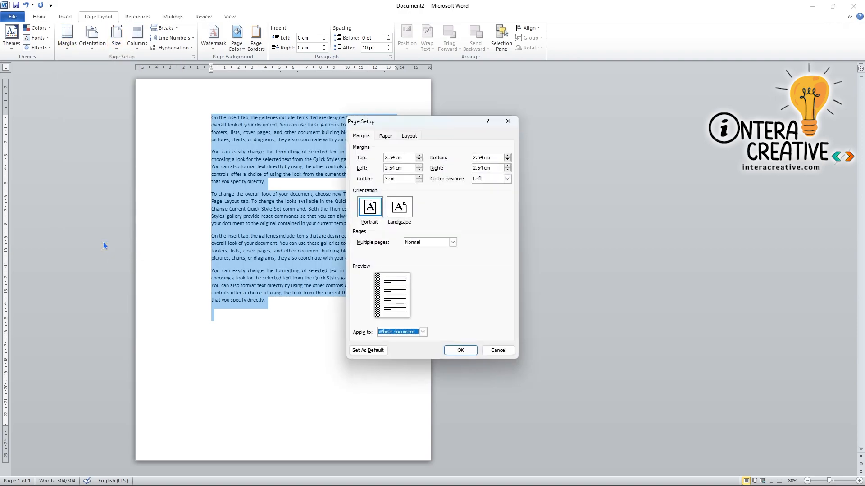
click(419, 181)
click(419, 155)
click(419, 155)
click(419, 155)
click(419, 155)
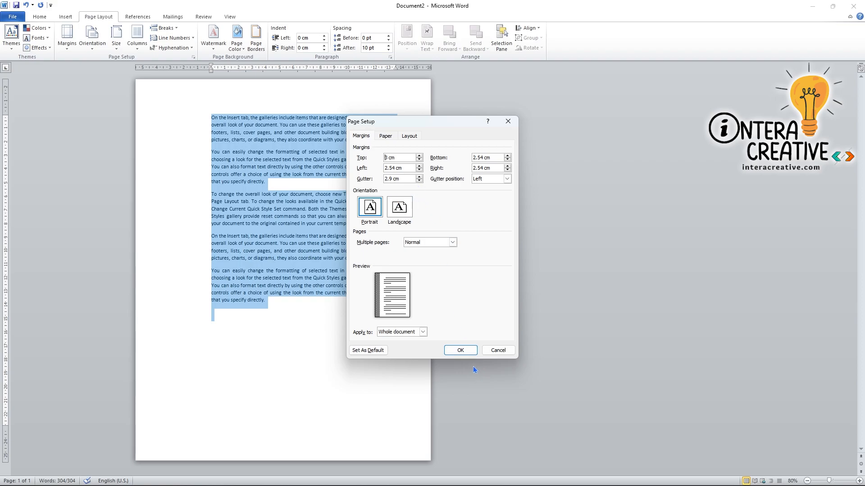
click(497, 351)
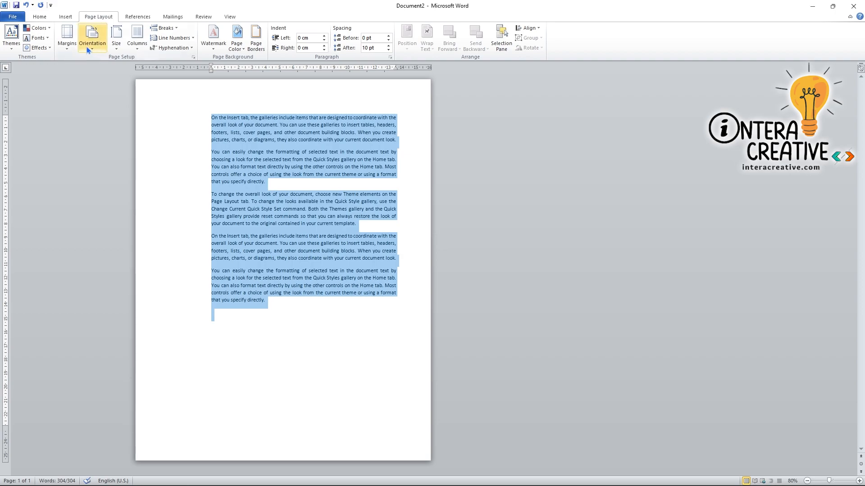
Try to apply a custom paper size of 5.59 cm wide by 9.60 high to the whole document.
click(116, 38)
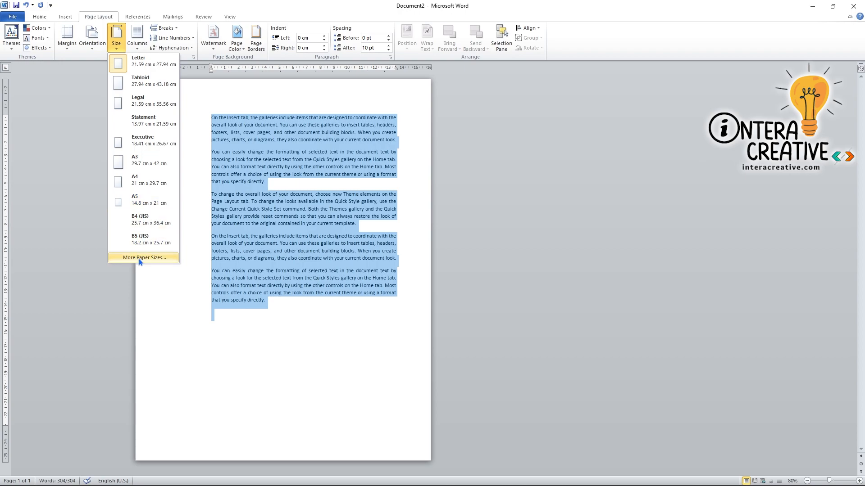
click(156, 261)
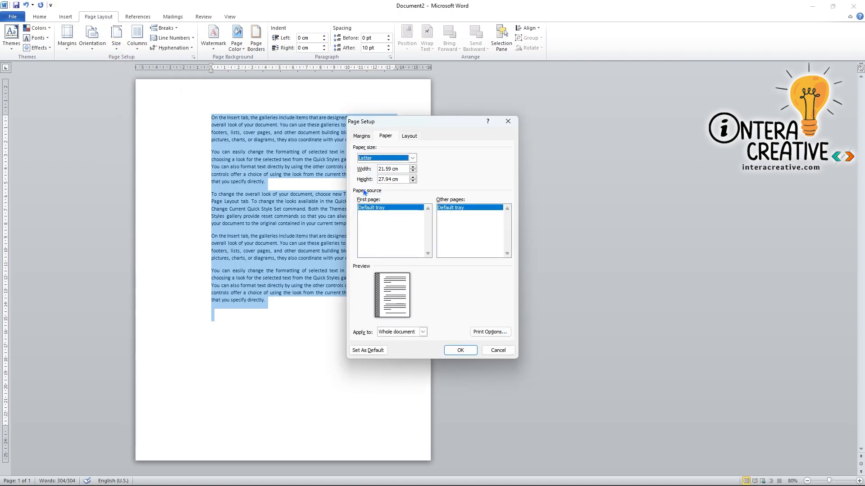
double_click(385, 168)
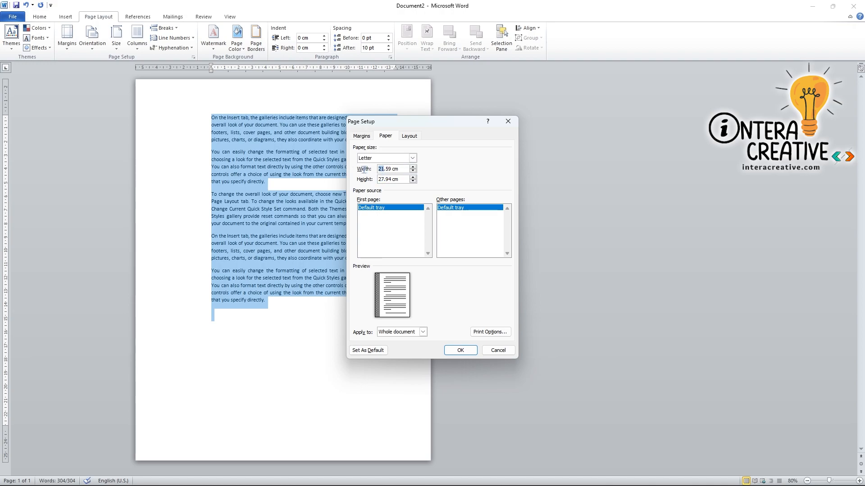
text(5)
key(Tab)
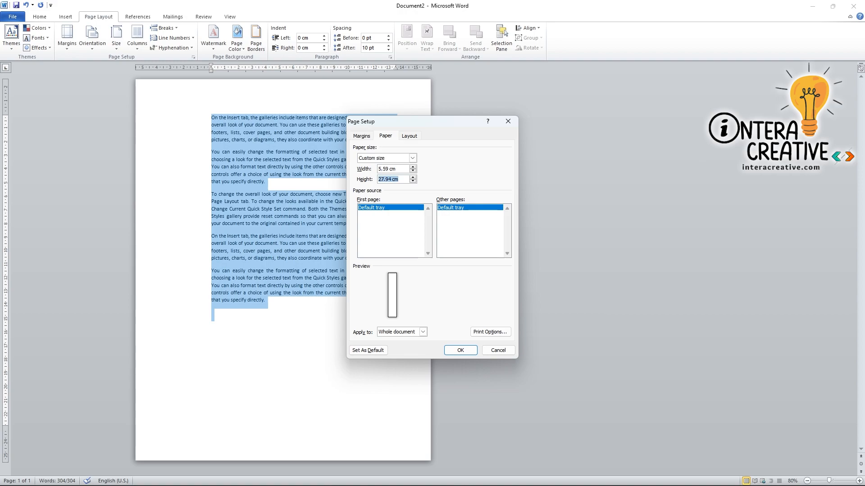
text(9.60)
click(460, 351)
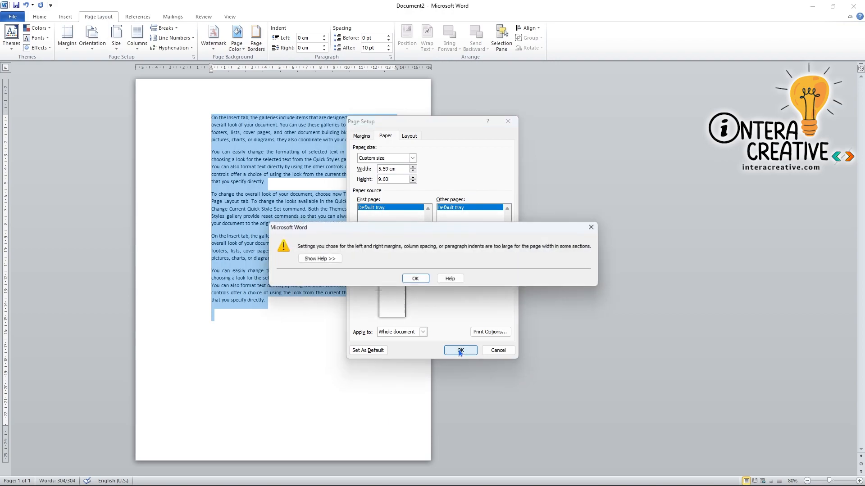
click(419, 278)
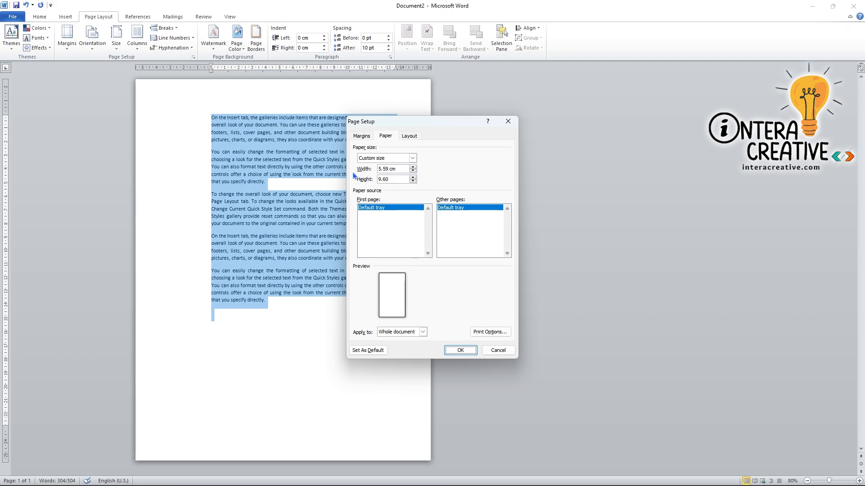
click(494, 353)
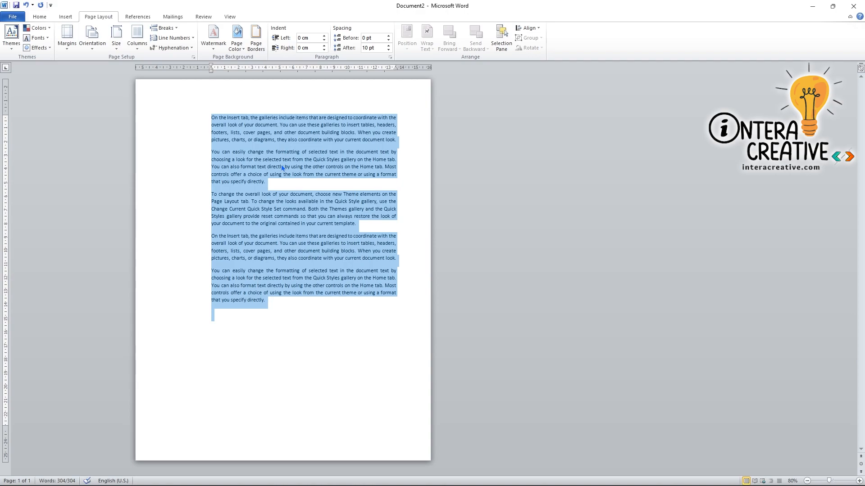
Switch the page orientation to Landscape and back to Portrait, and deselect the text.
click(94, 47)
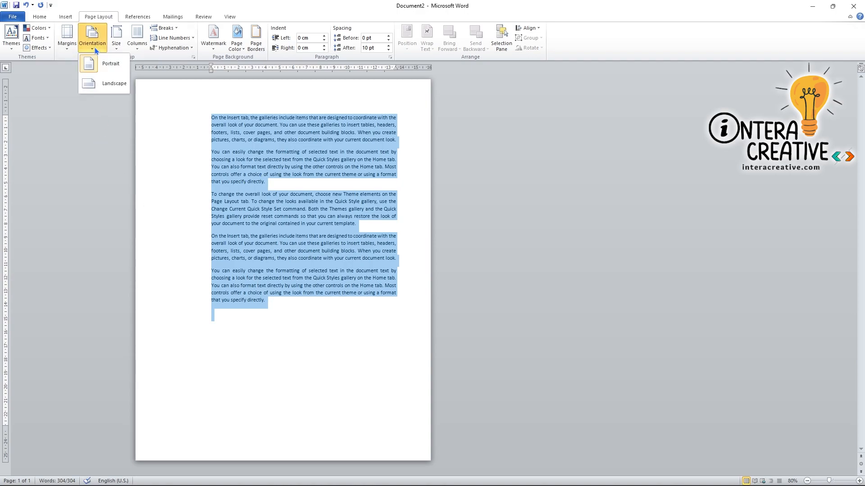
click(109, 89)
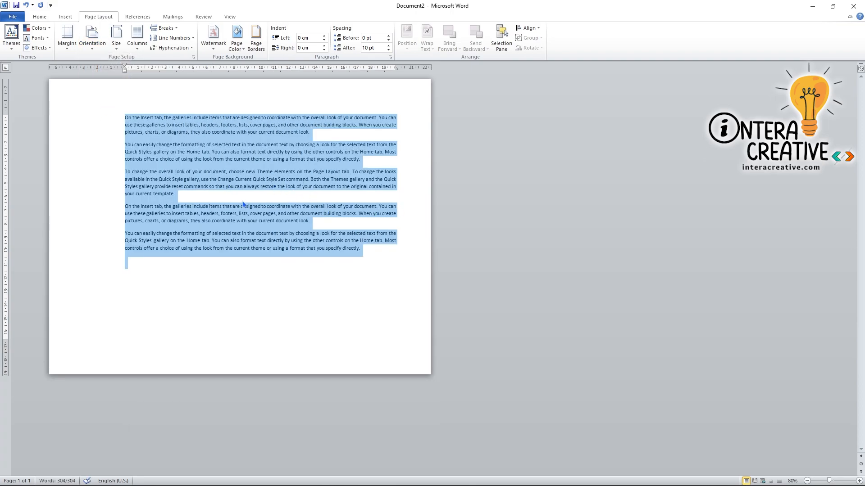
click(93, 46)
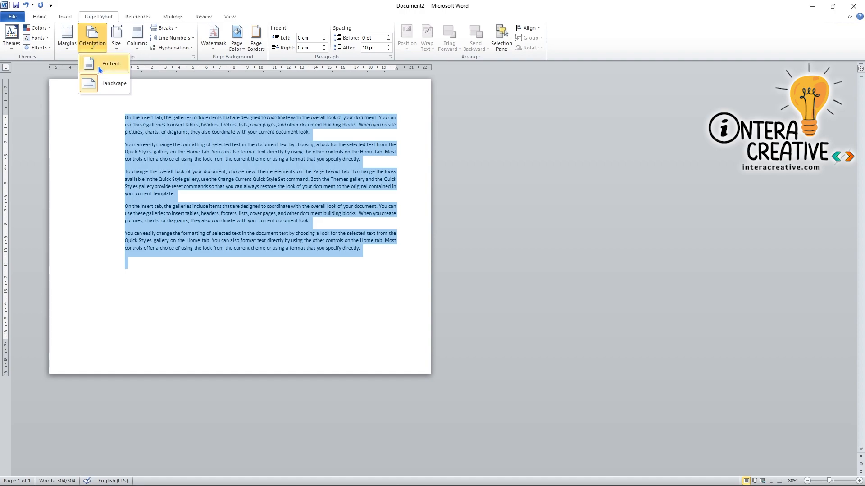
click(98, 66)
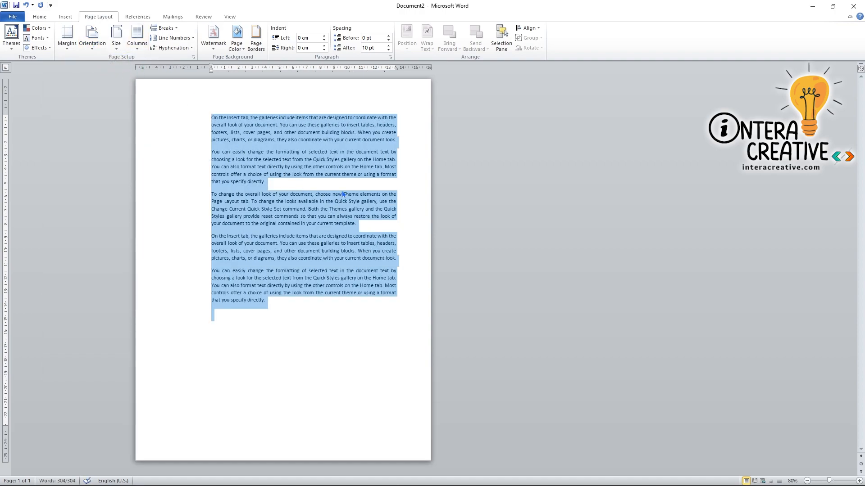
click(333, 293)
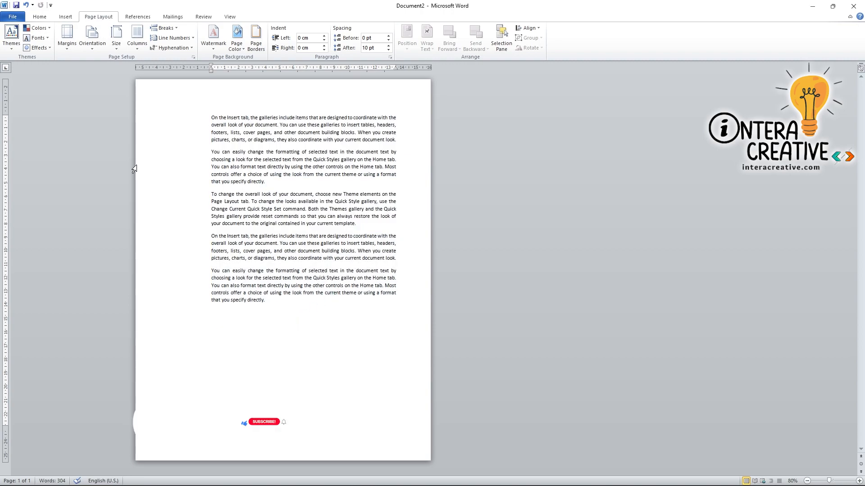
Apply the Normal margin preset and shift the left margin on the ruler to about 3 cm from the page edge.
click(67, 38)
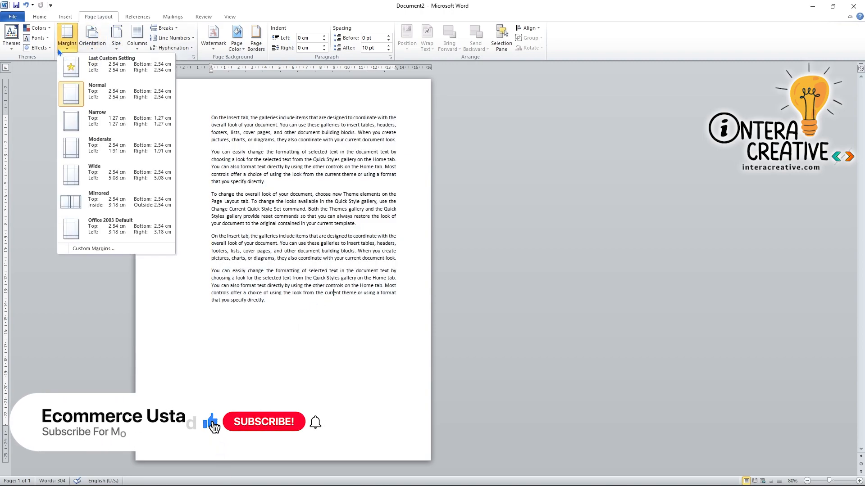
click(72, 96)
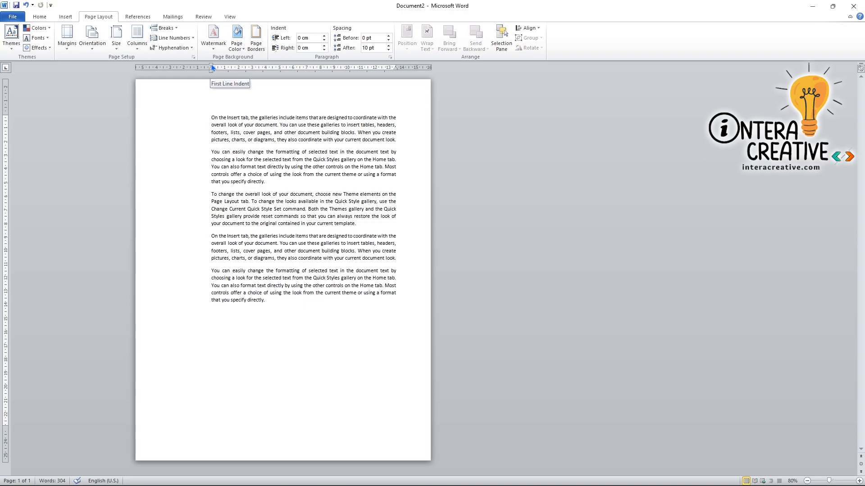
drag(212, 65, 174, 73)
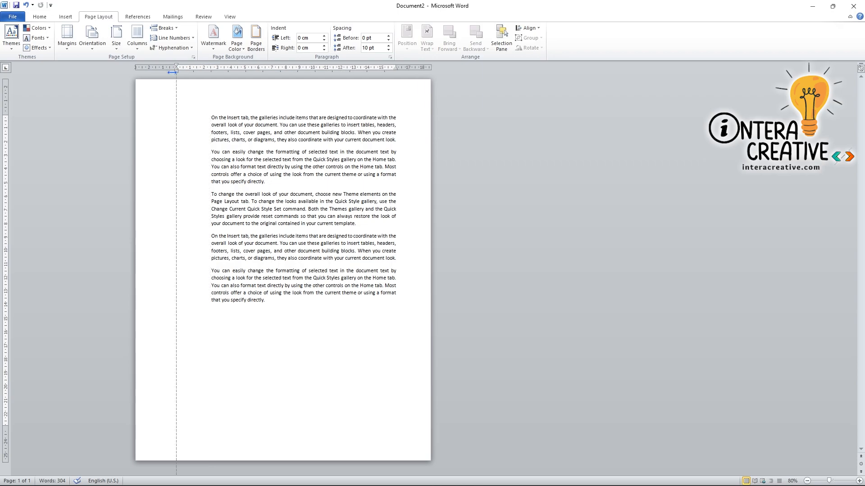
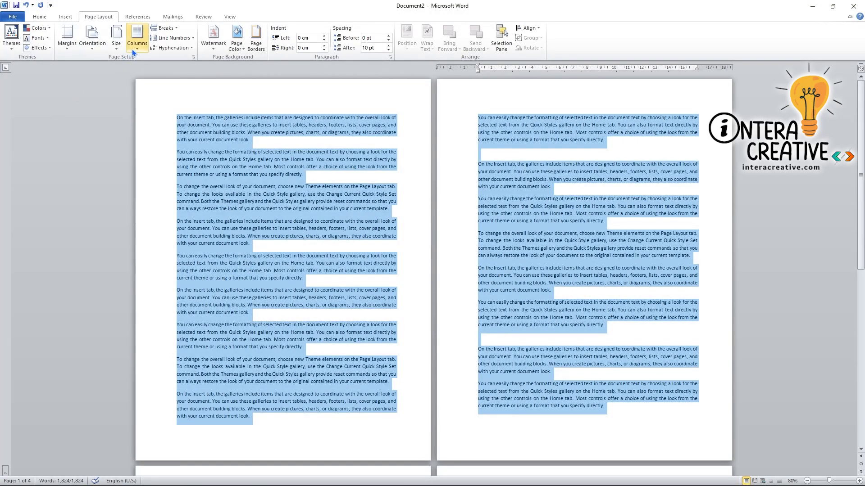
Arrange the selected text of the whole document in three columns.
click(134, 49)
click(150, 110)
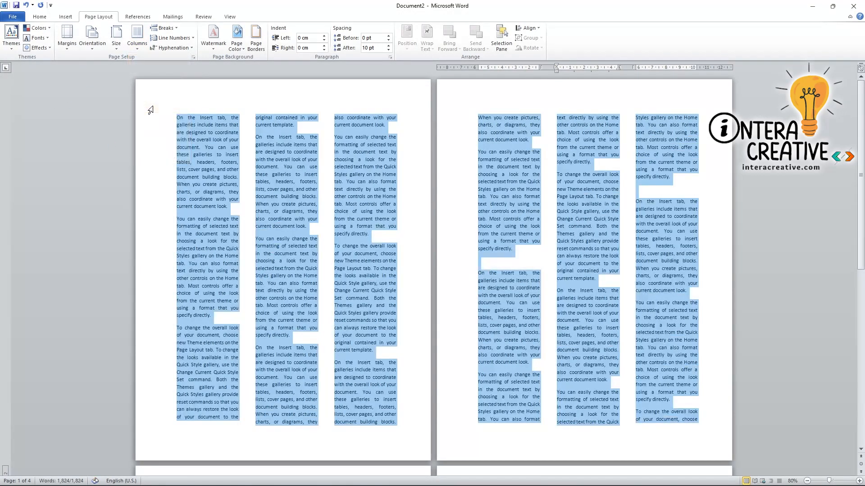
scroll(343, 245, up, 14)
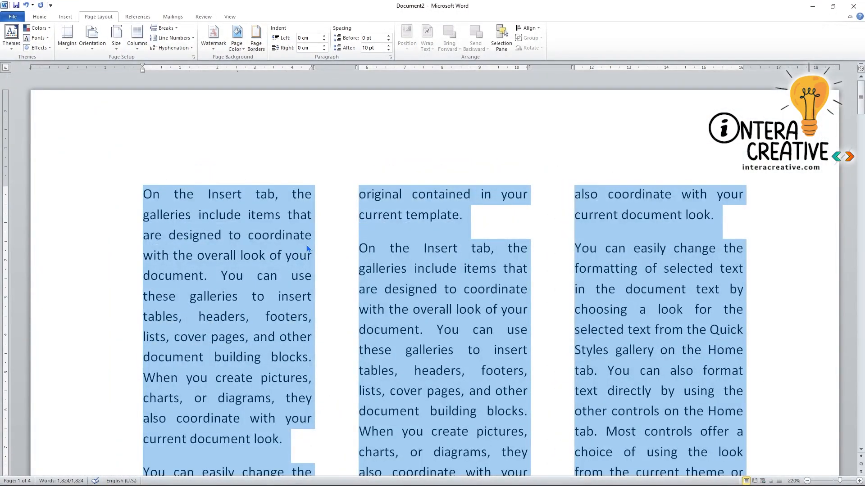
scroll(231, 236, down, 15)
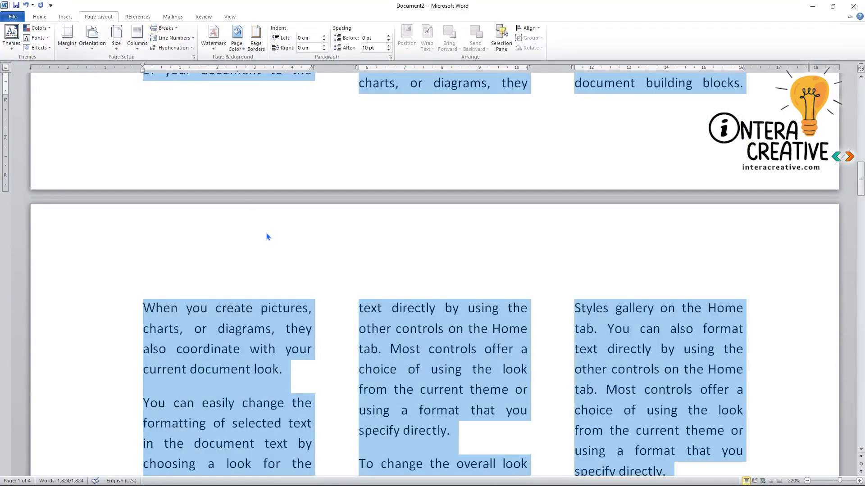
scroll(267, 233, down, 10)
scroll(321, 323, down, 7)
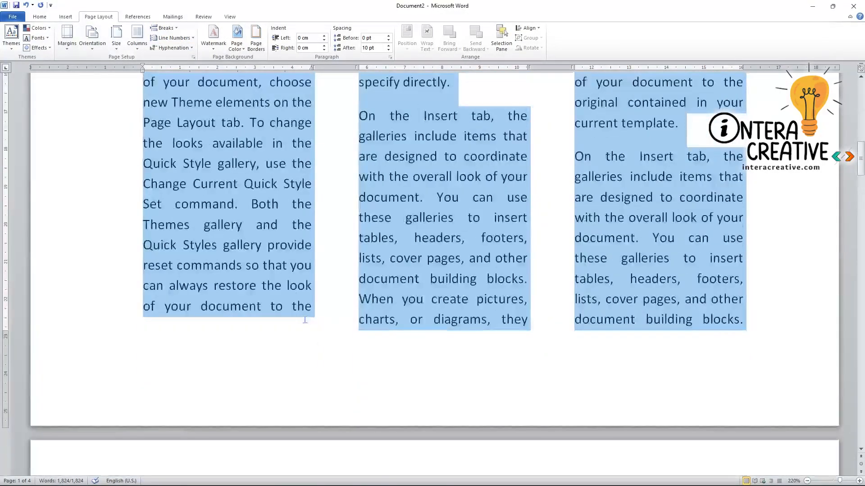
scroll(311, 320, up, 7)
scroll(306, 319, up, 4)
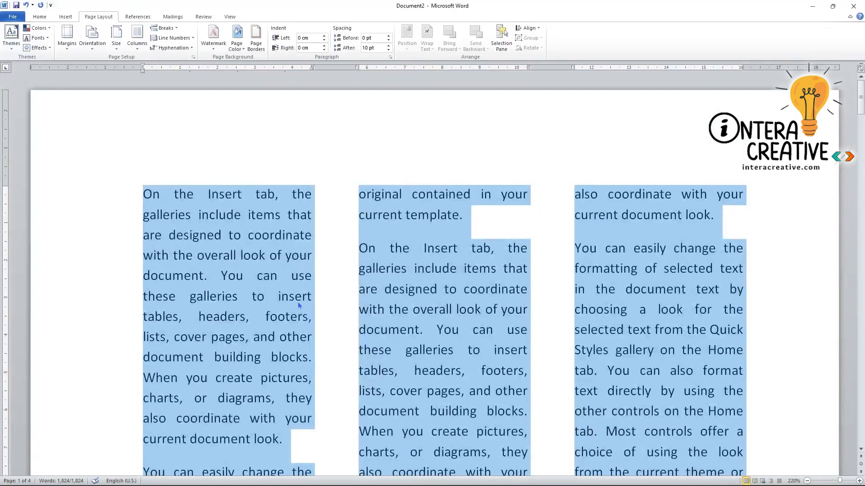
Replace all the text with the filler string "kdlsjflskadjflksdajflksdaflkjsdalkfjsldakfjlksdajflksdafj;sdafjlsda;jkflsadjflkdsajflkjalfjksad".
key(Delete)
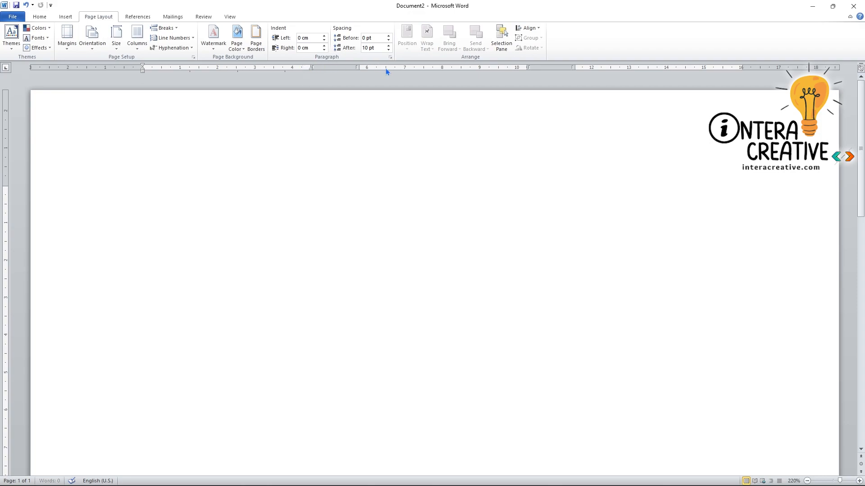
click(357, 69)
click(528, 68)
text(kdlsjflskadjflksdaj)
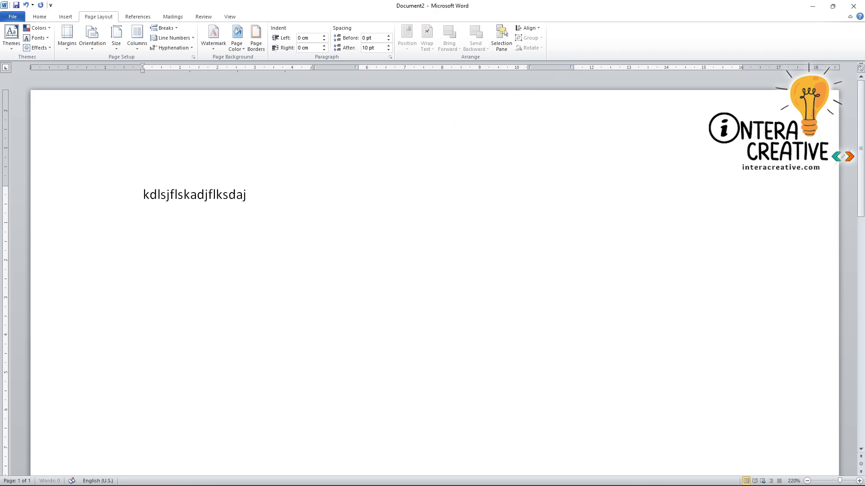
text(flksdaflkjsdalkfjsldakfjlksdajflksdafj;sdafjlsda;j)
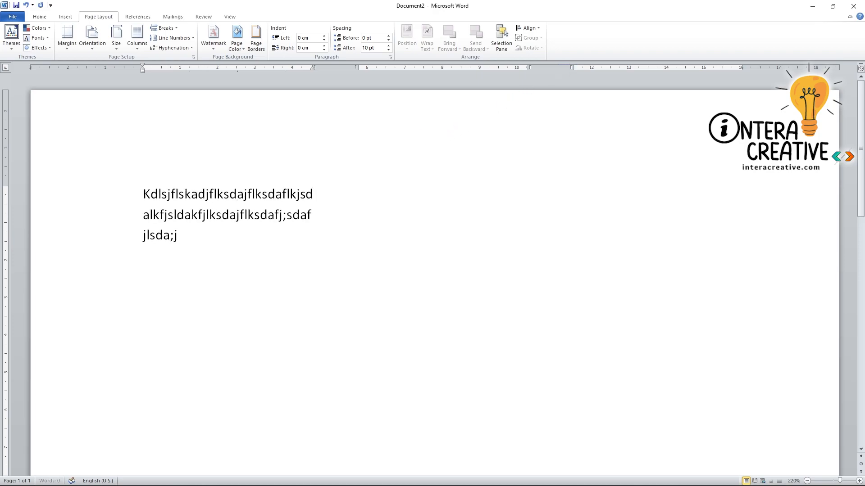
text(kflsadjflkdsajflkjalfjksad)
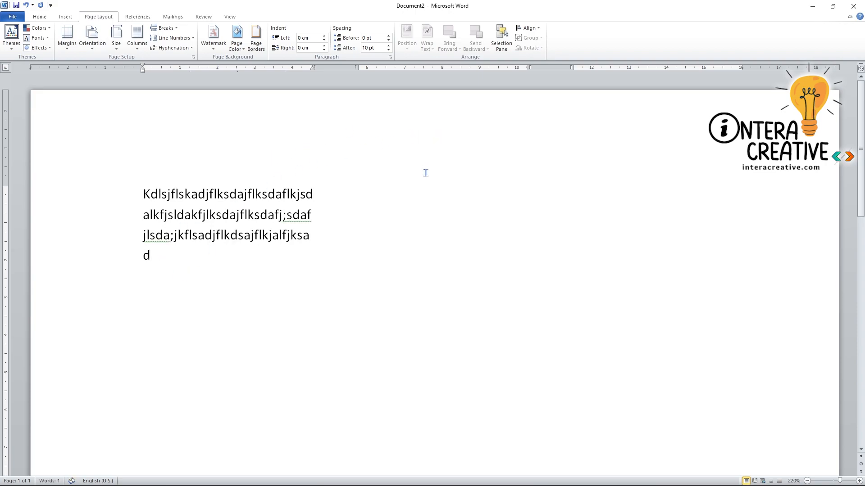
Add "dfgfsdg" on an indented line below the filler text and start a new paragraph after it.
click(184, 265)
text(dfgfsdg)
key(Return)
Insert a column break in the filler text right before "jkflsadjflkdsajflkjalfjksad".
click(174, 32)
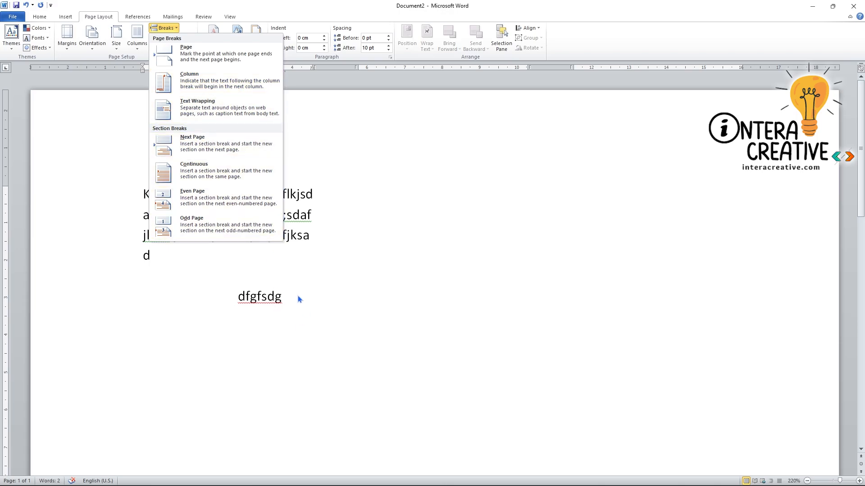
click(284, 307)
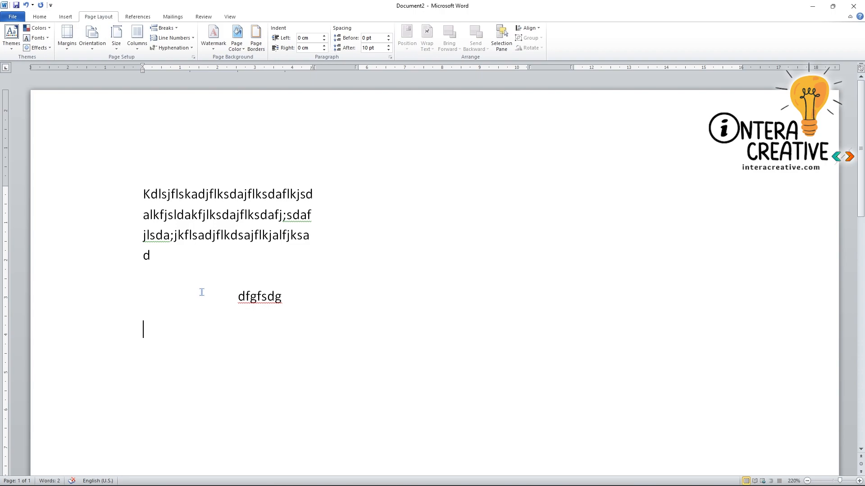
click(174, 236)
click(175, 28)
click(198, 81)
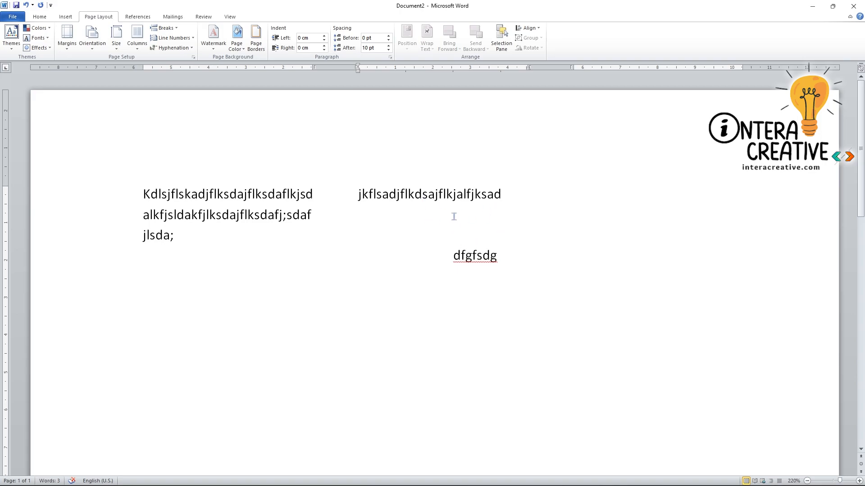
Insert a Text Wrapping break before "jflksdafj" in the second line of the first column.
click(164, 27)
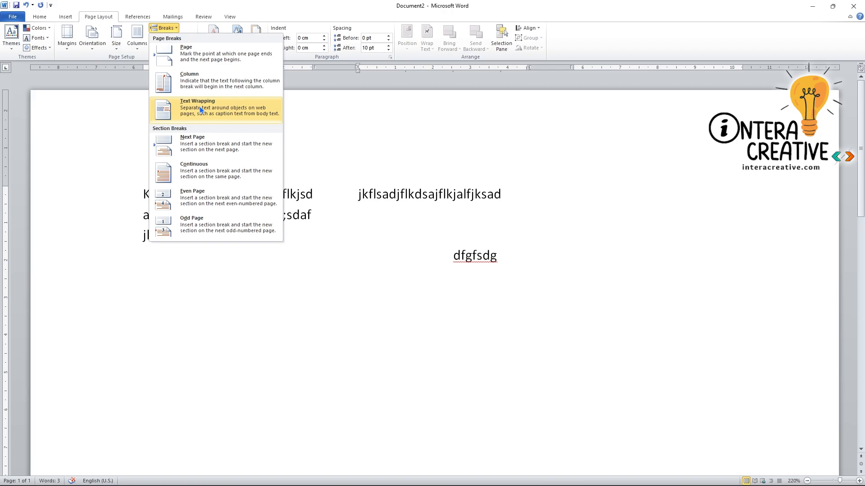
click(295, 318)
click(237, 216)
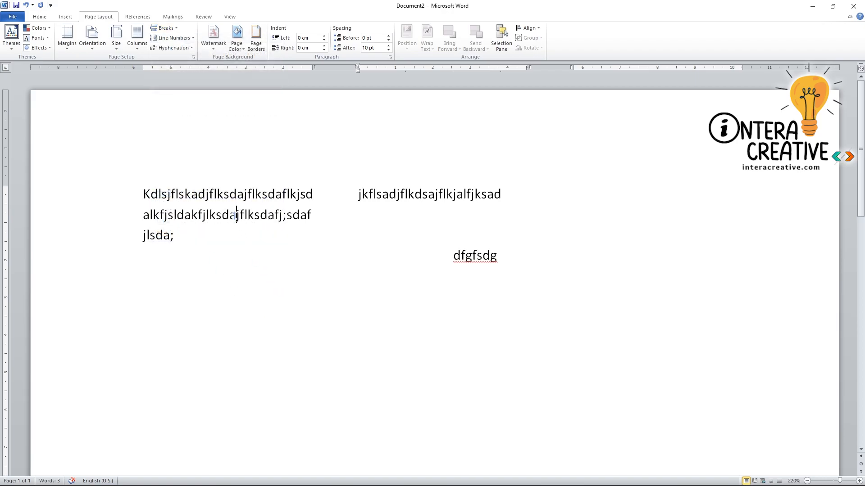
key(Return)
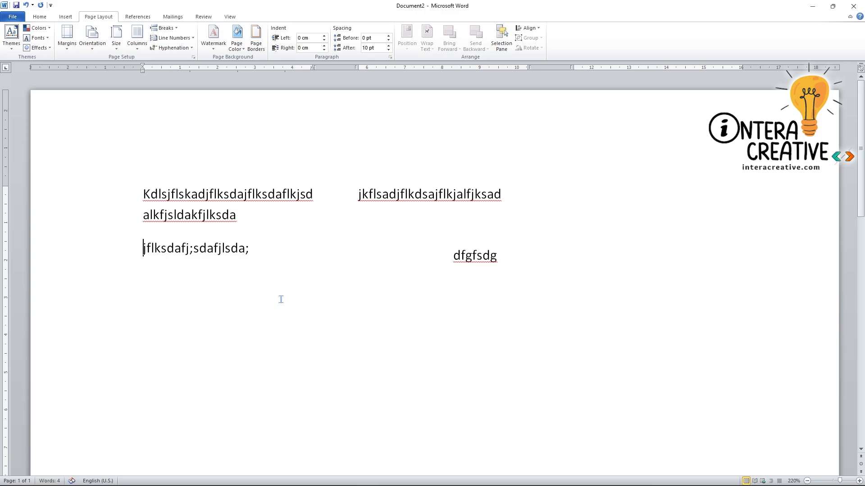
key(BackSpace)
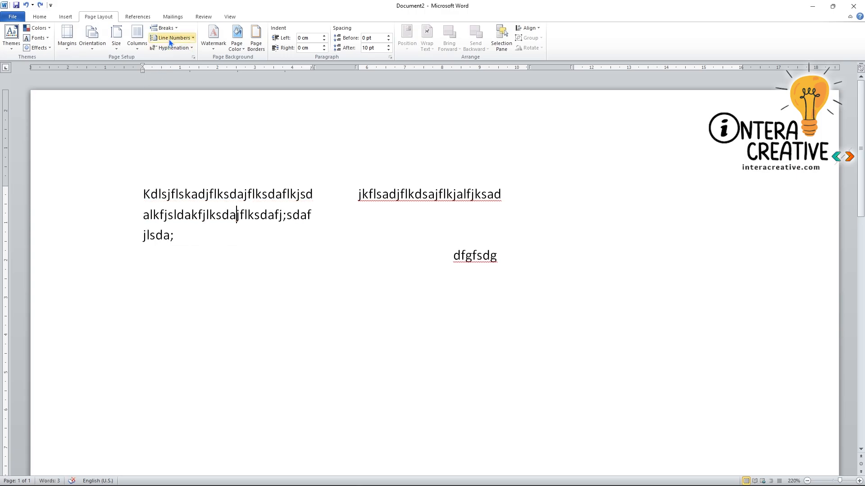
click(164, 28)
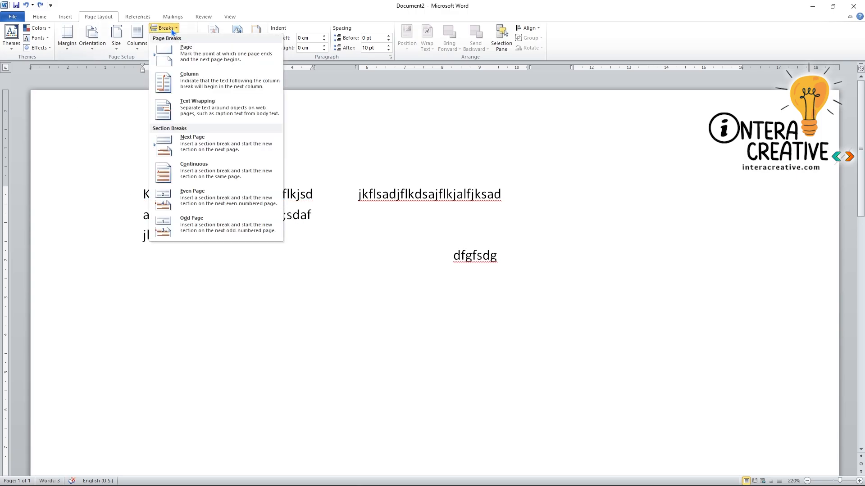
click(200, 117)
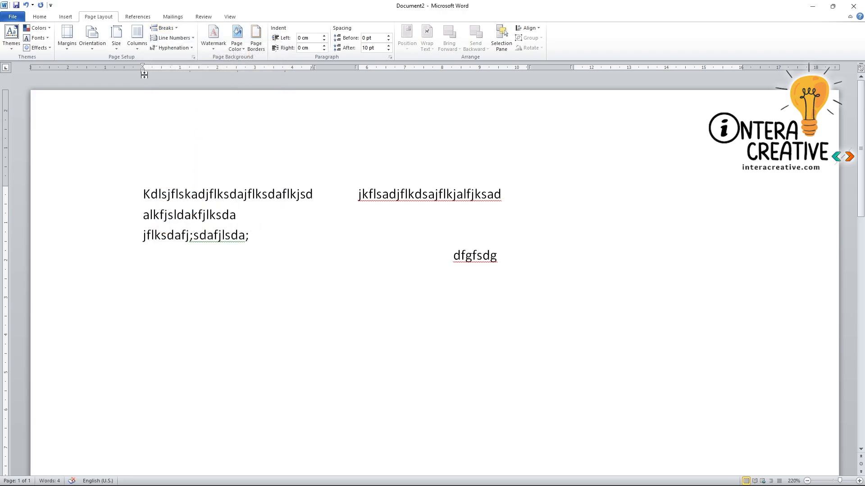
click(164, 28)
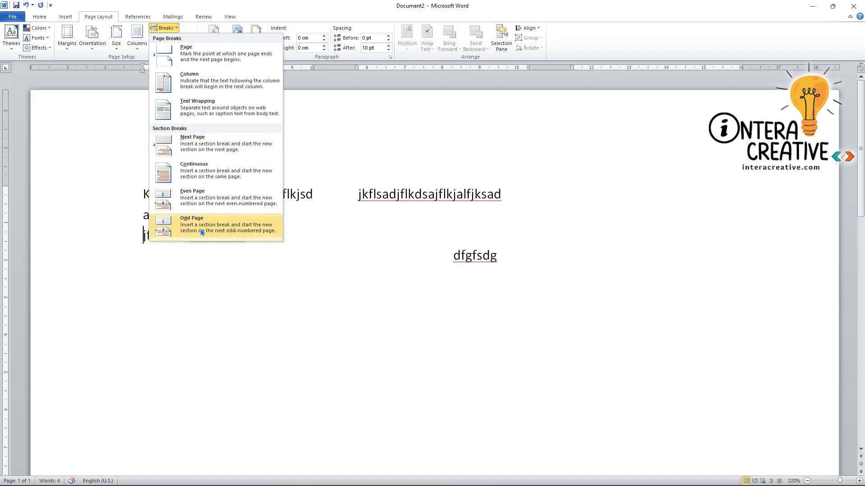
click(252, 292)
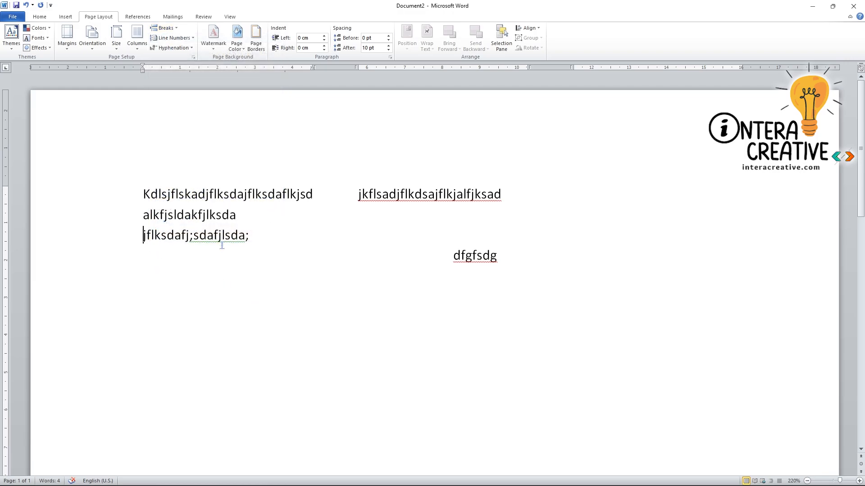
Replace all the filler text with the copied sample paragraphs and return to the start of the document.
key(ctrl+a)
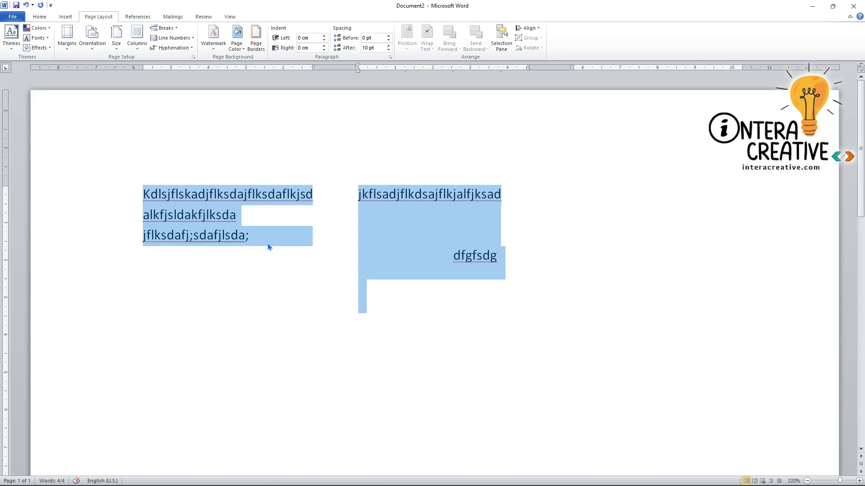
key(Delete)
key(ctrl+v)
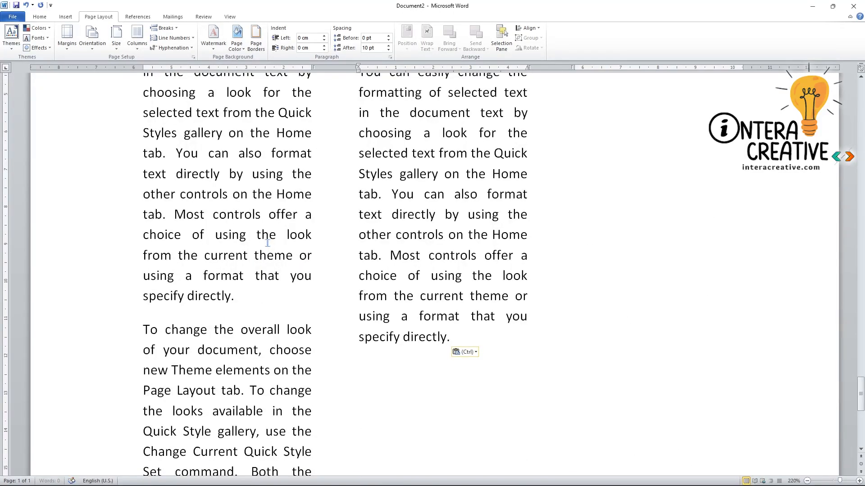
key(ctrl+Home)
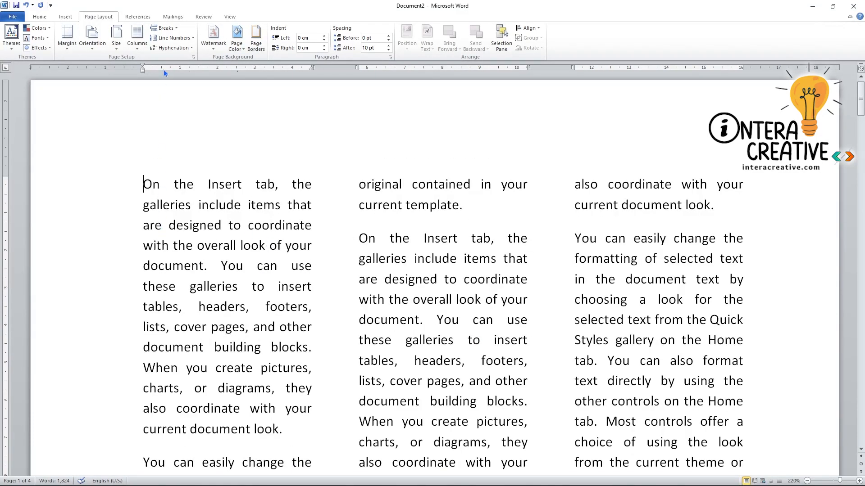
Set the document's line numbering to Continuous.
click(190, 40)
click(190, 39)
click(189, 38)
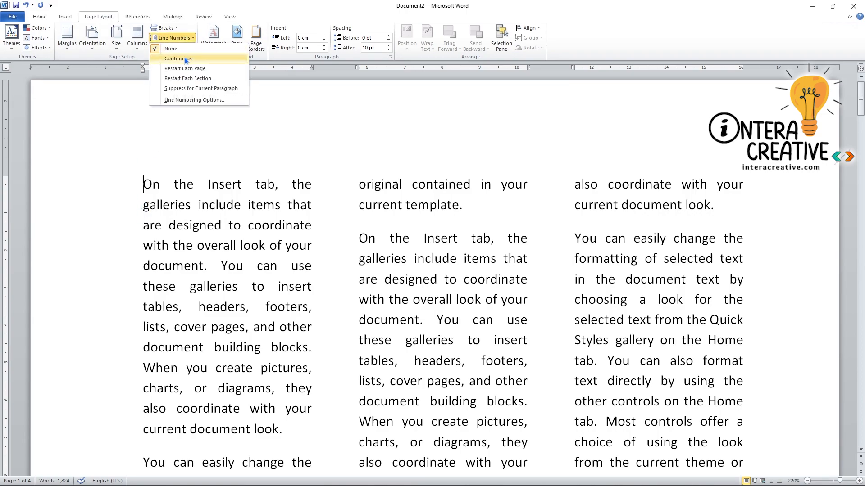
click(183, 60)
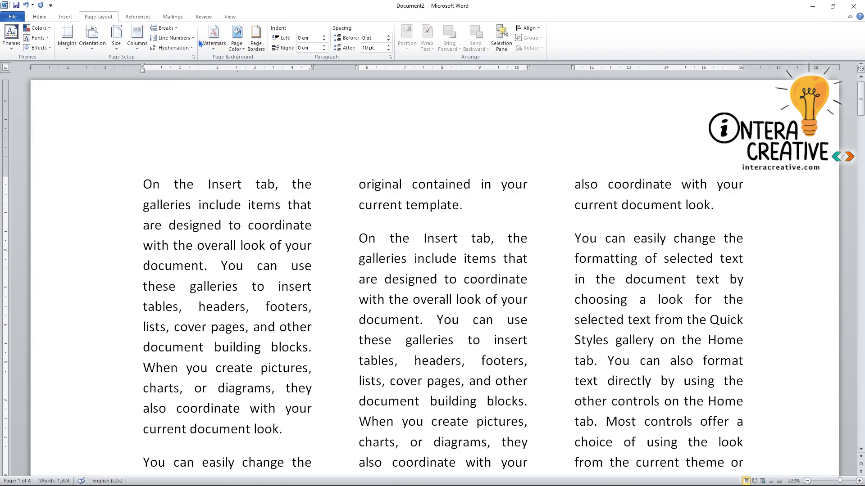
Select the whole text, apply Continuous line numbering to it and clear the selection.
key(ctrl+a)
click(193, 47)
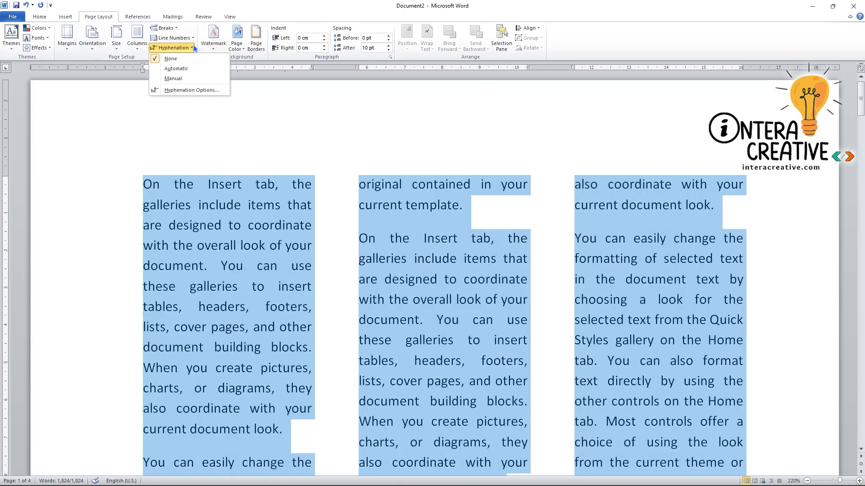
click(190, 39)
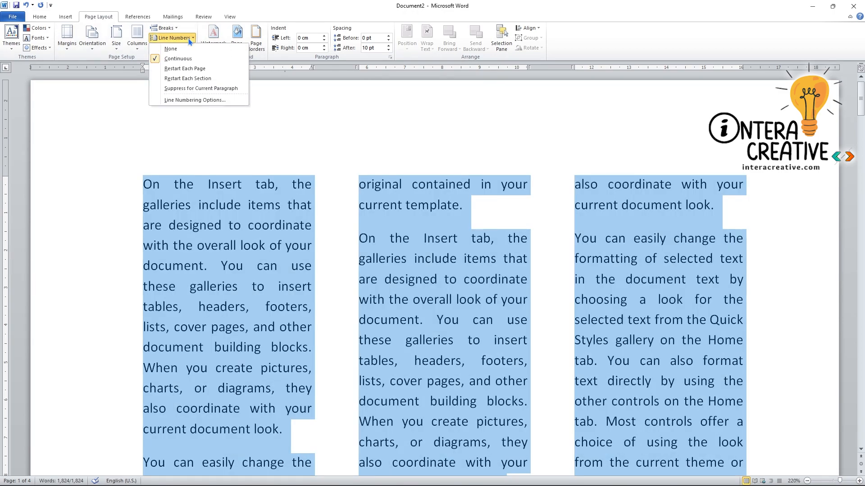
click(173, 67)
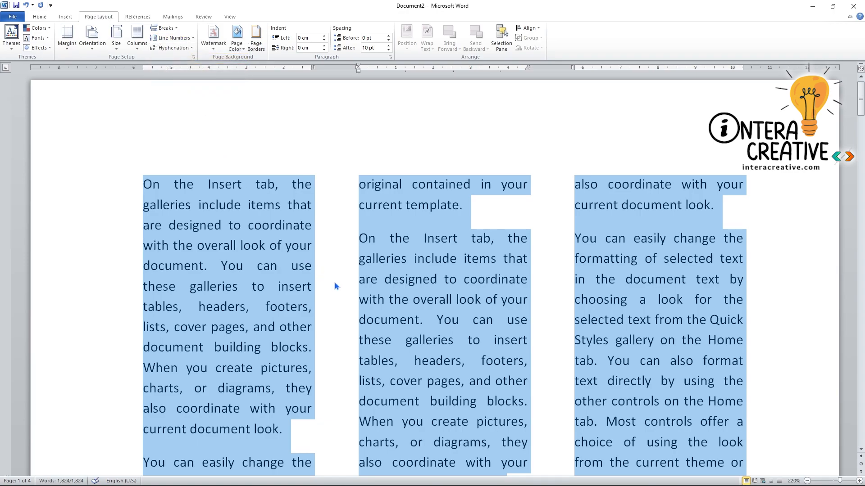
click(332, 285)
Set line numbering to None, and apply Restart Each Page line numbering to the whole text.
click(171, 40)
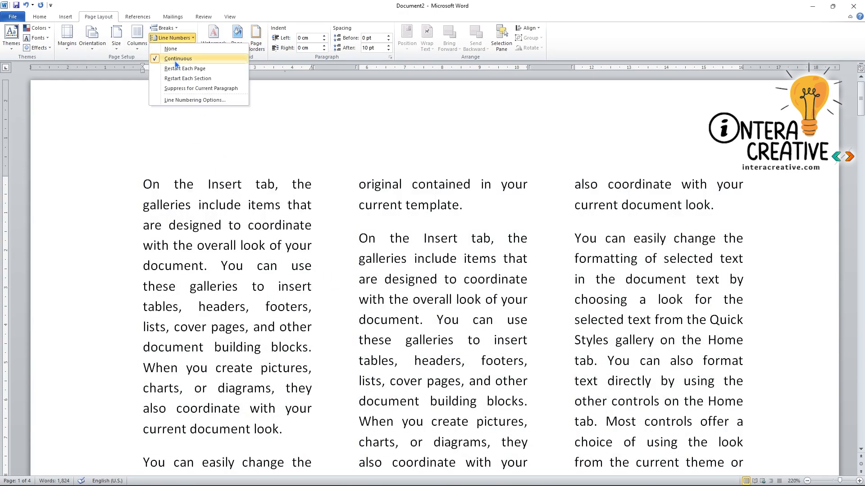
click(171, 51)
key(ctrl+a)
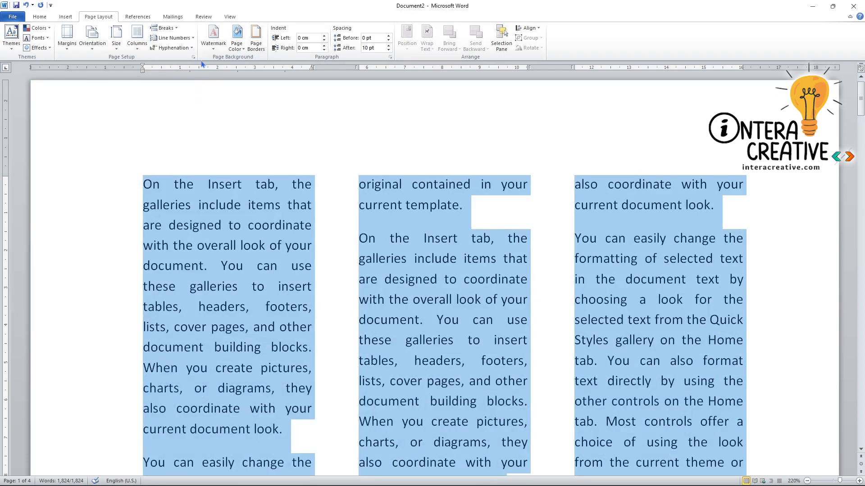
click(172, 38)
click(182, 71)
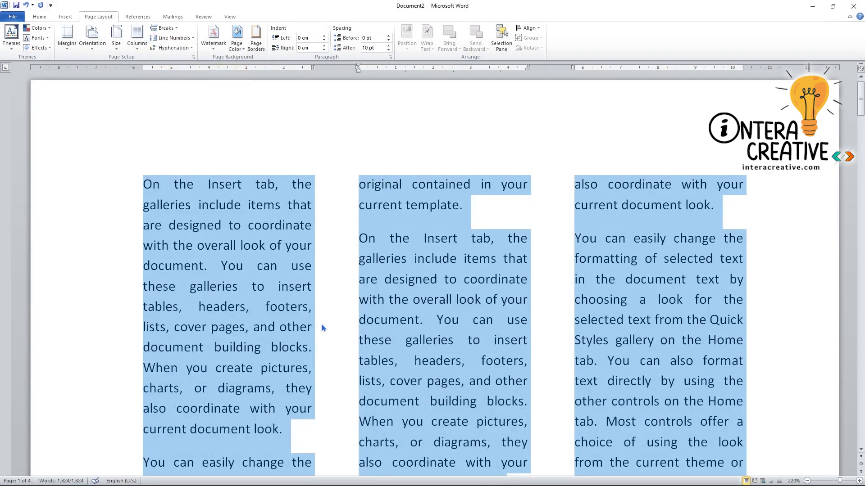
click(333, 301)
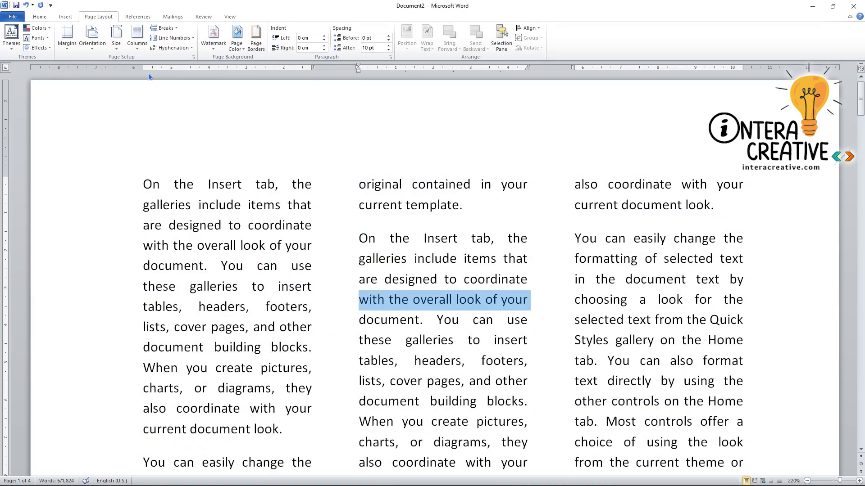
Move the page's left margin slightly inward and widen the text columns by narrowing the gaps between them.
drag(138, 67, 147, 67)
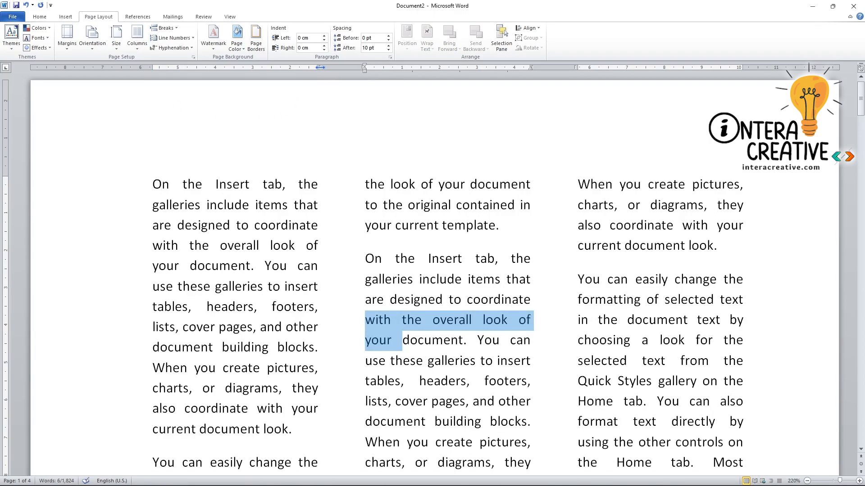
drag(320, 67, 327, 67)
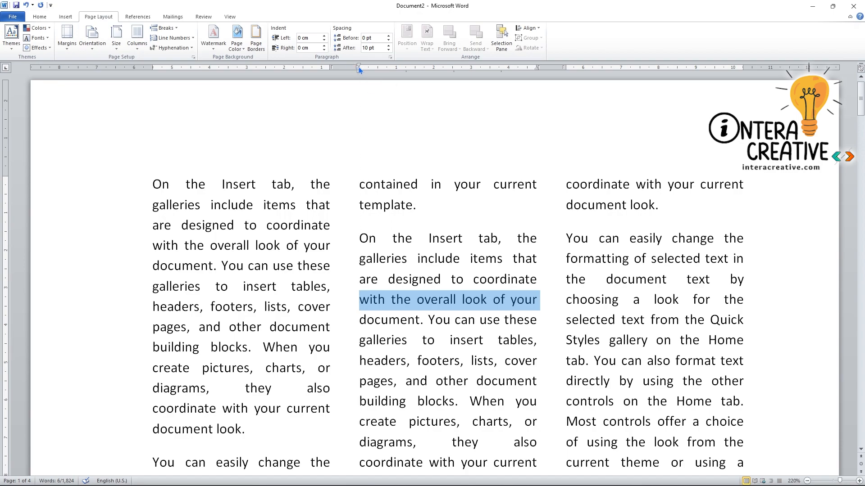
Switch the line numbering to Restart Each Section.
click(180, 39)
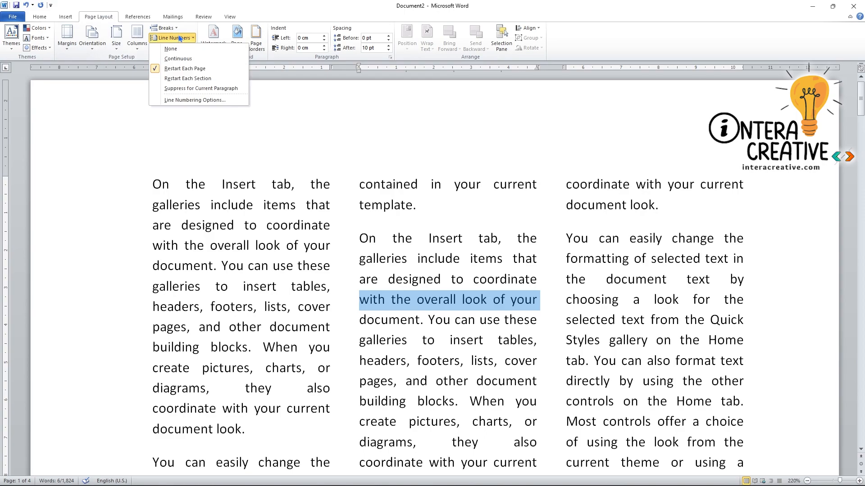
click(186, 78)
click(311, 327)
Select the whole text, set its line numbering to Restart Each Page and clear the selection.
key(ctrl+a)
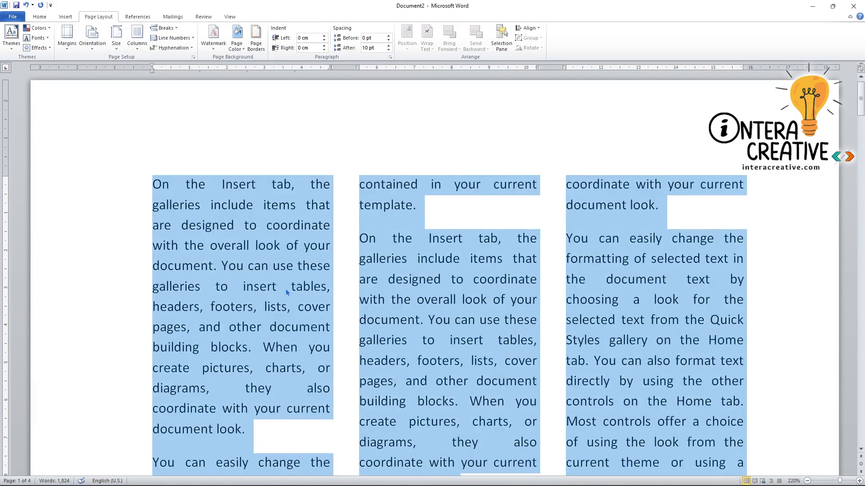
click(180, 38)
click(183, 66)
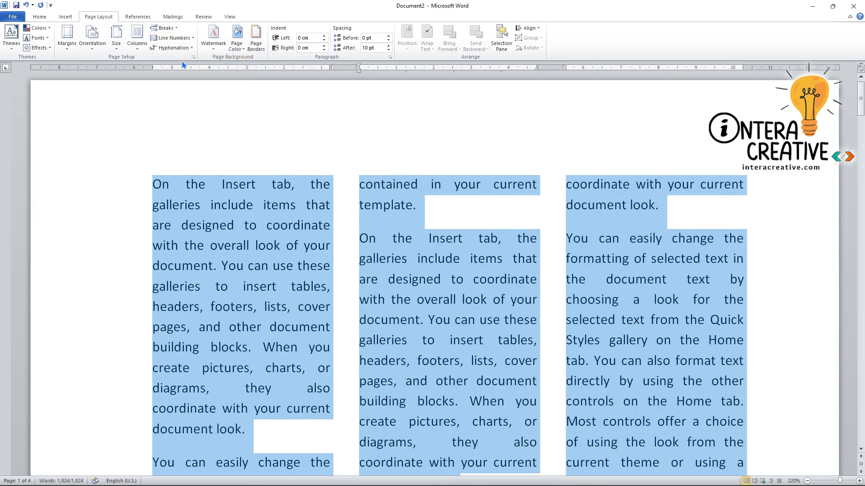
click(250, 328)
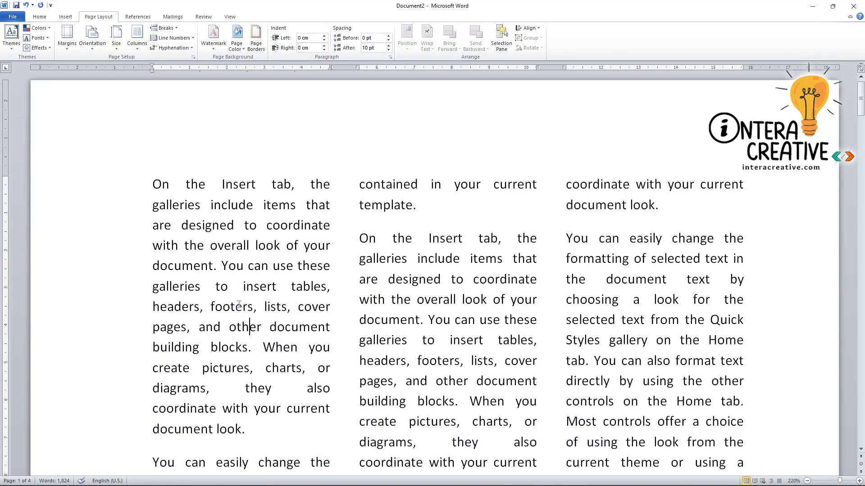
Create a new blank document and lay it out in three columns.
key(ctrl+n)
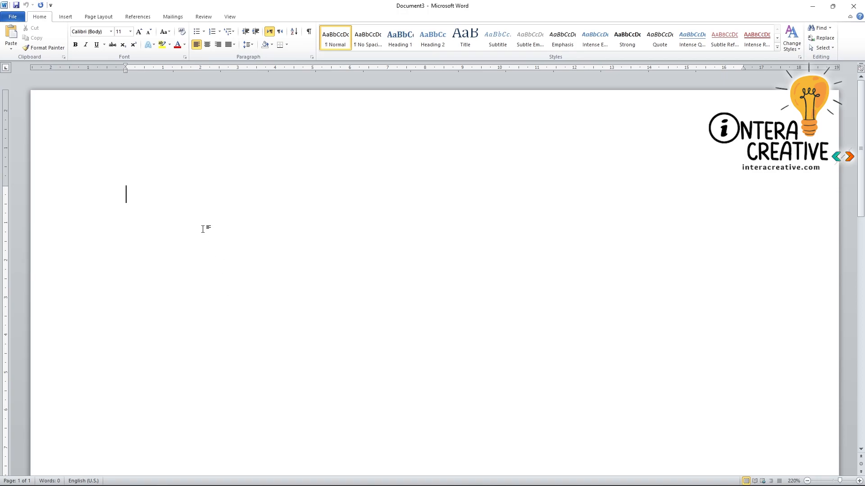
click(99, 17)
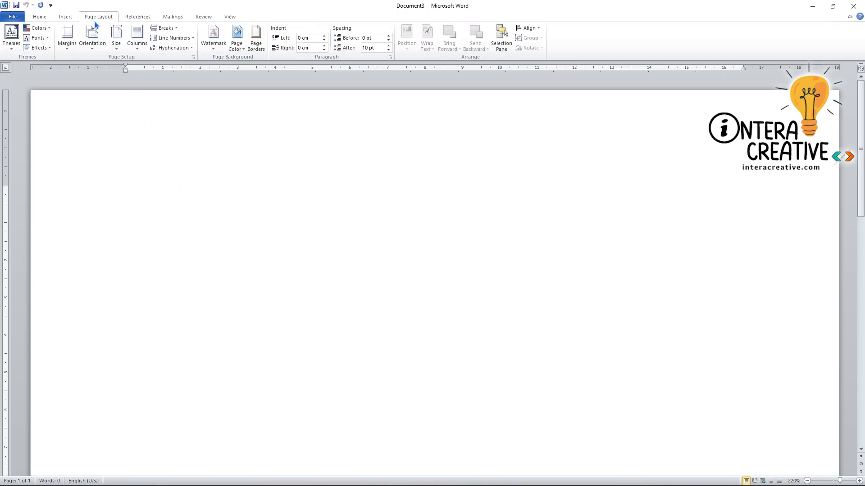
click(138, 43)
click(155, 104)
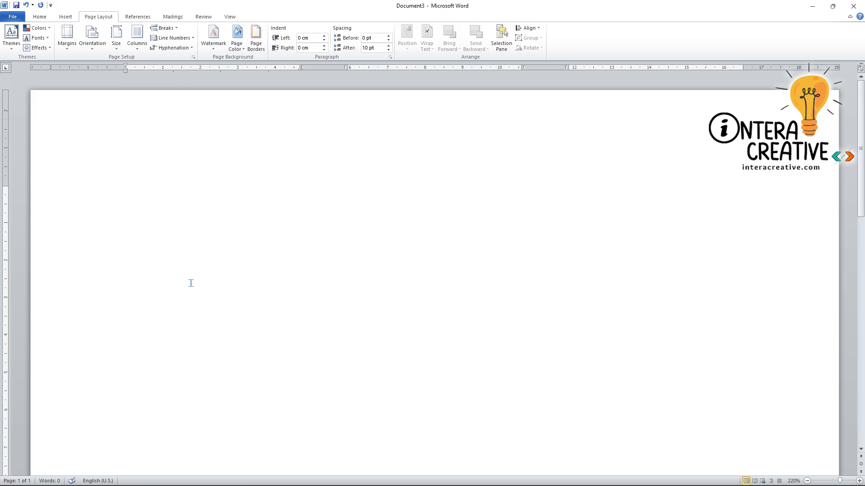
Paste the copied sample paragraphs into the new three-column document and return to its start.
key(ctrl+v)
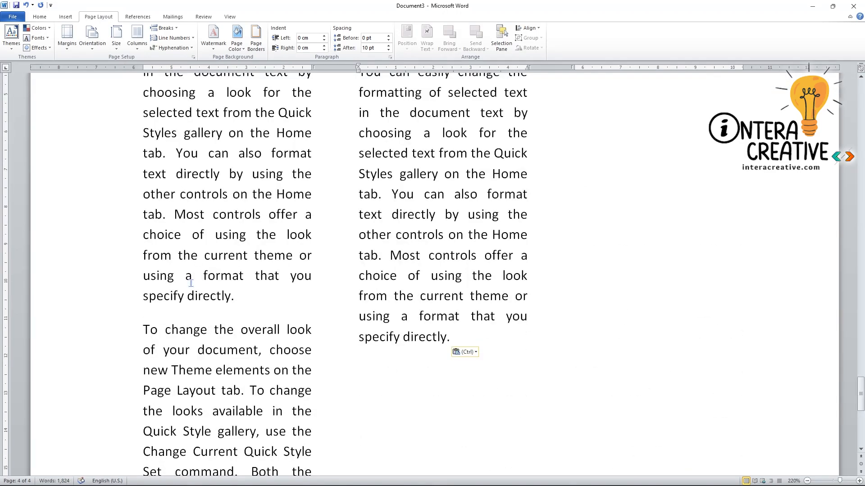
key(ctrl)
scroll(202, 292, up, 1)
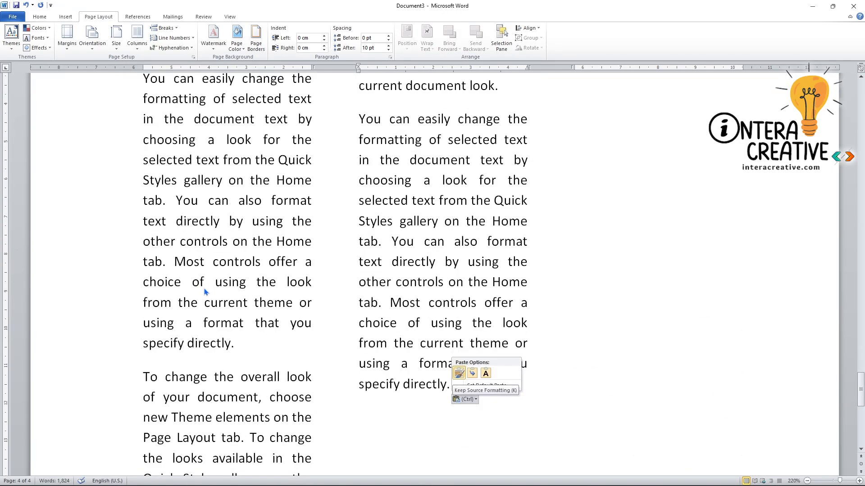
click(206, 292)
key(ctrl+Home)
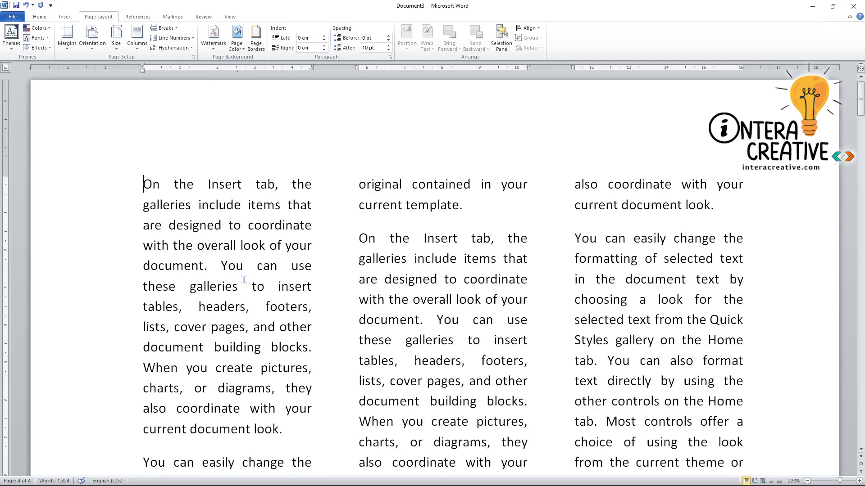
Apply Continuous line numbering to the whole text and check the pages for line numbers.
key(ctrl+a)
click(174, 38)
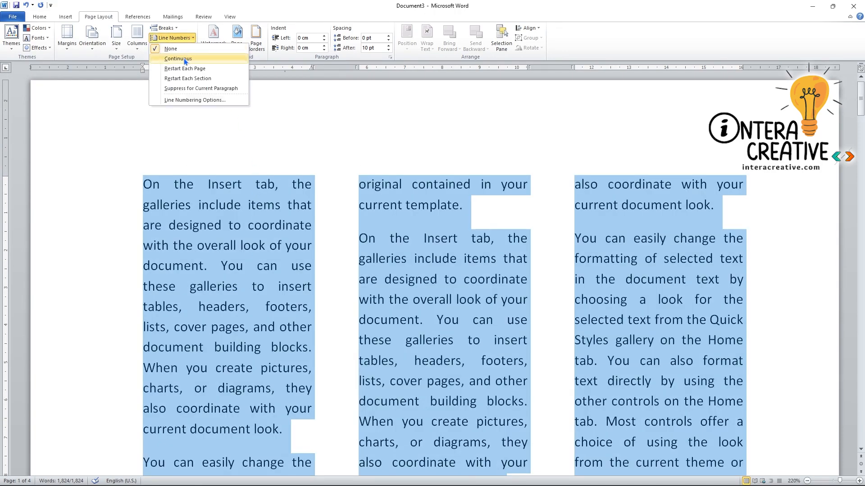
click(184, 59)
click(206, 308)
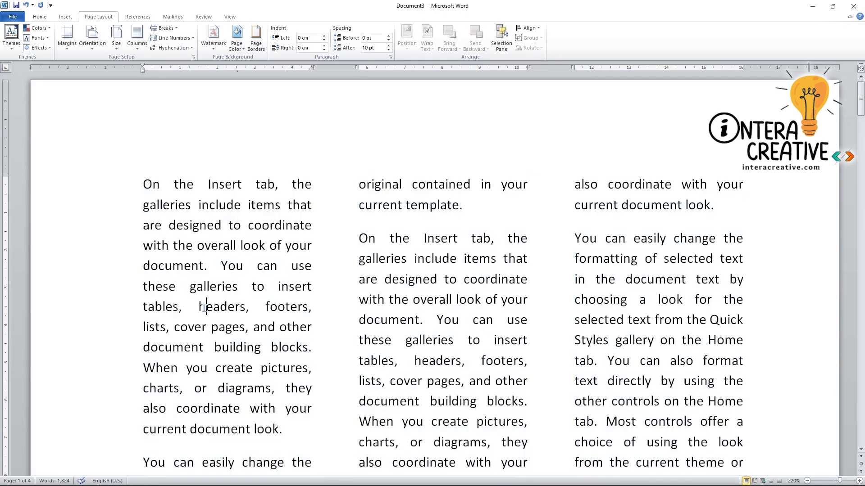
scroll(204, 308, down, 20)
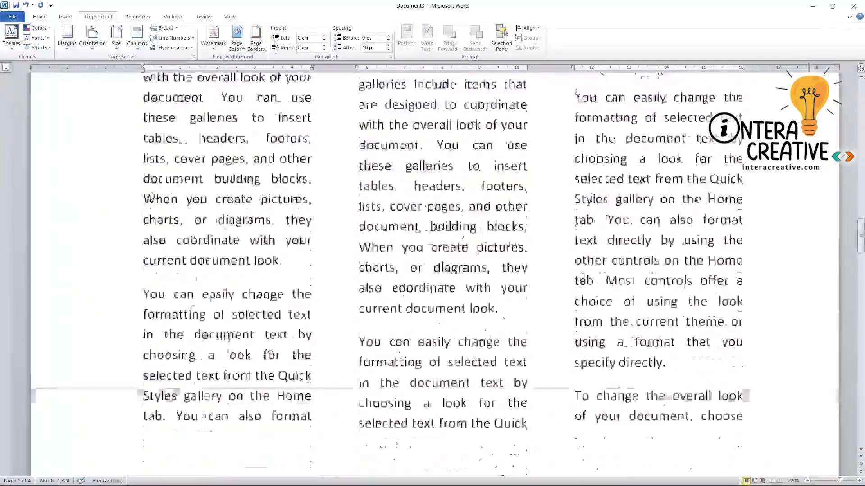
scroll(208, 298, down, 20)
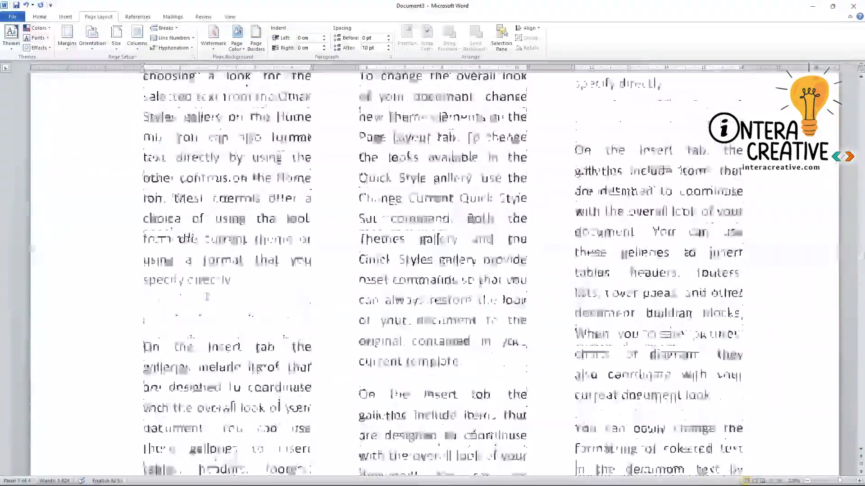
scroll(203, 297, up, 15)
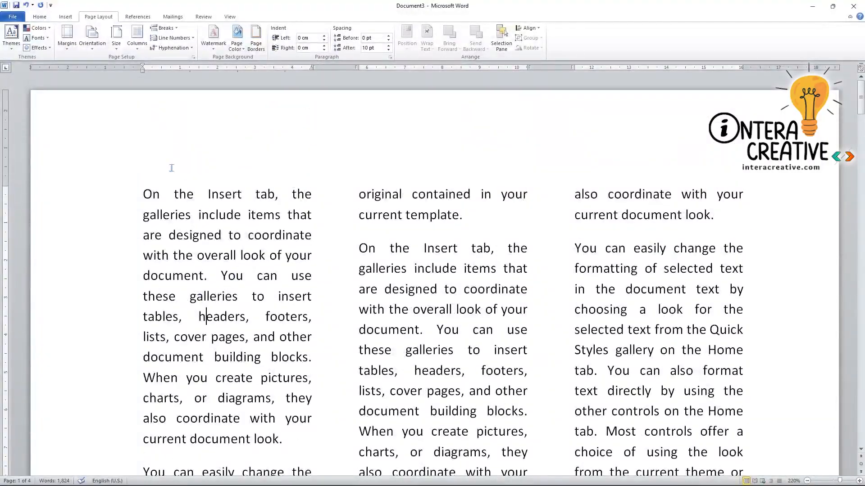
Set the new document's line numbering to Restart Each Page.
click(175, 38)
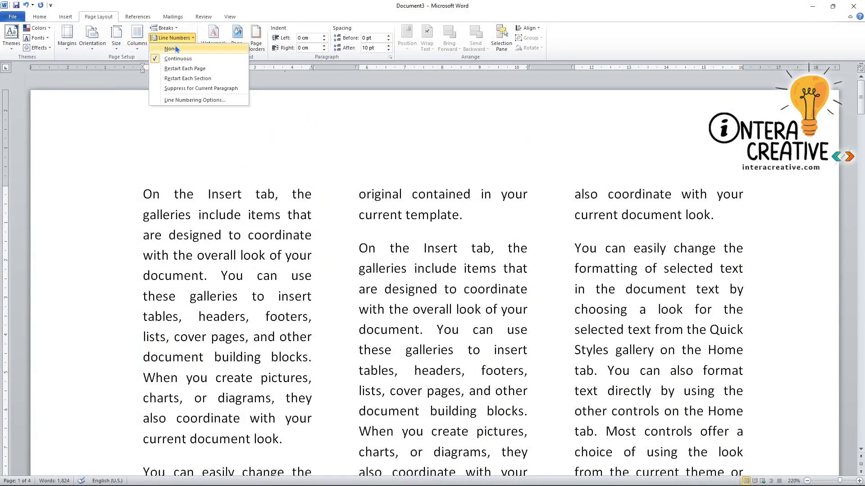
click(178, 69)
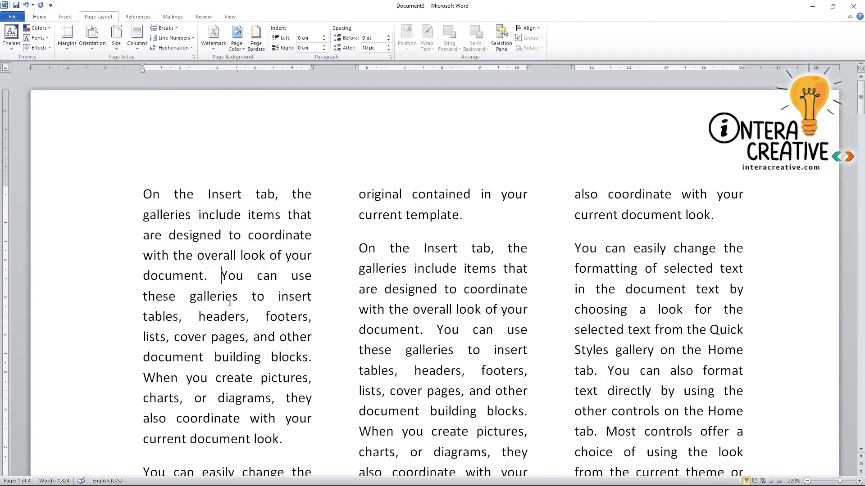
Select all the text and set the section start to Continuous for the whole document.
key(ctrl+a)
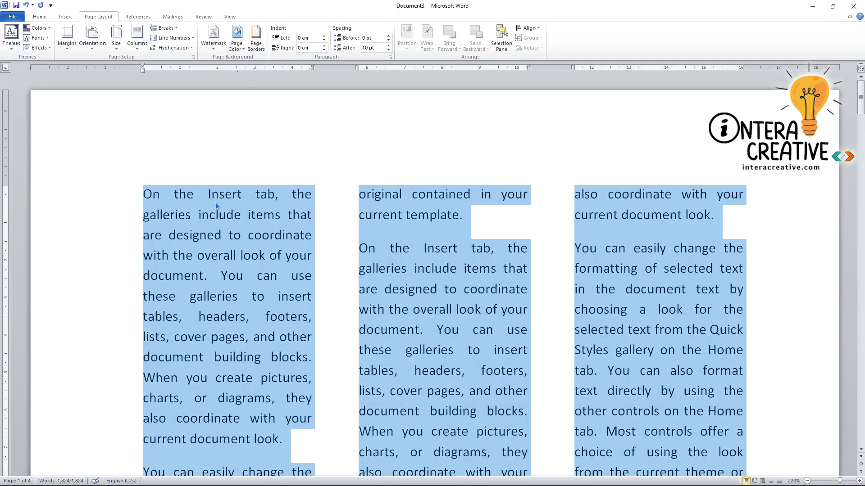
click(192, 39)
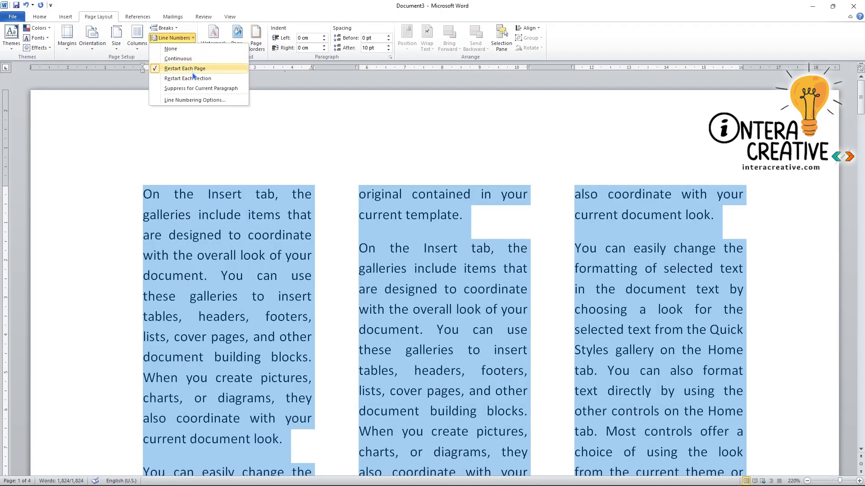
click(190, 99)
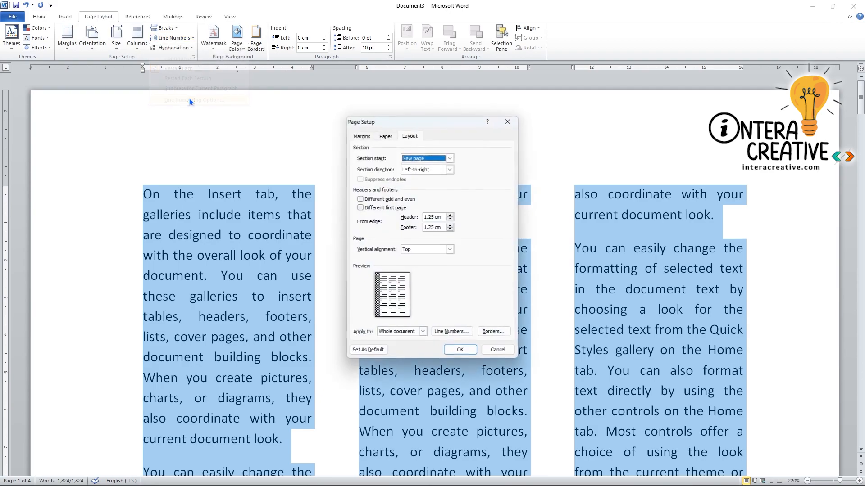
click(437, 158)
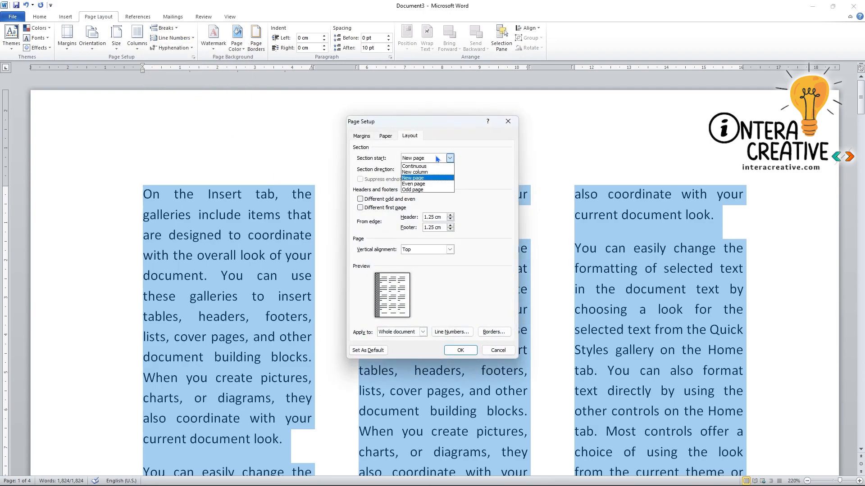
click(435, 166)
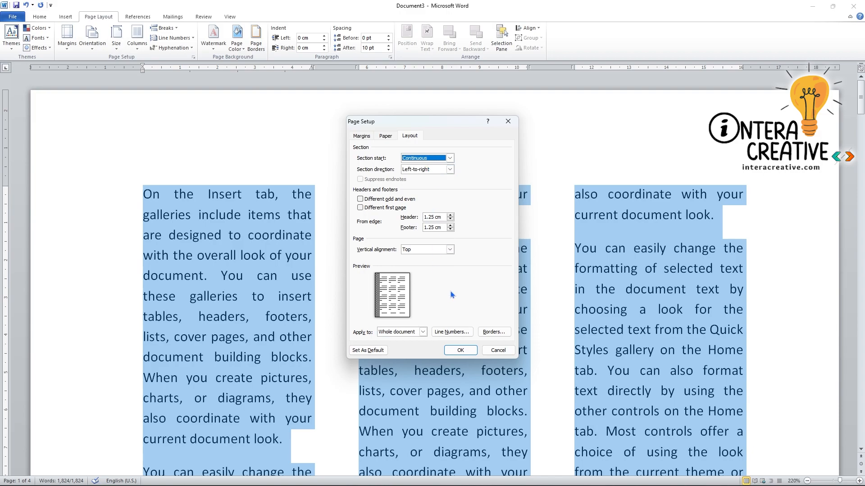
click(460, 350)
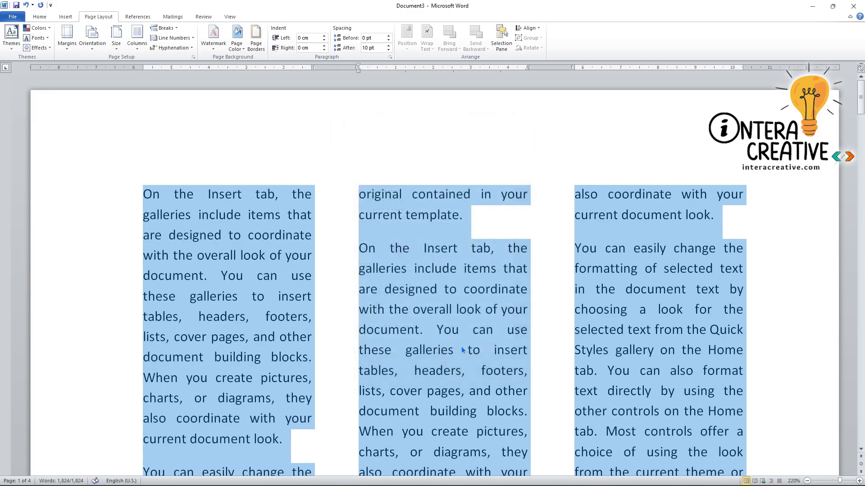
Switch the line numbering to Continuous, then set it to Restart each page in the detailed line numbering options.
click(172, 38)
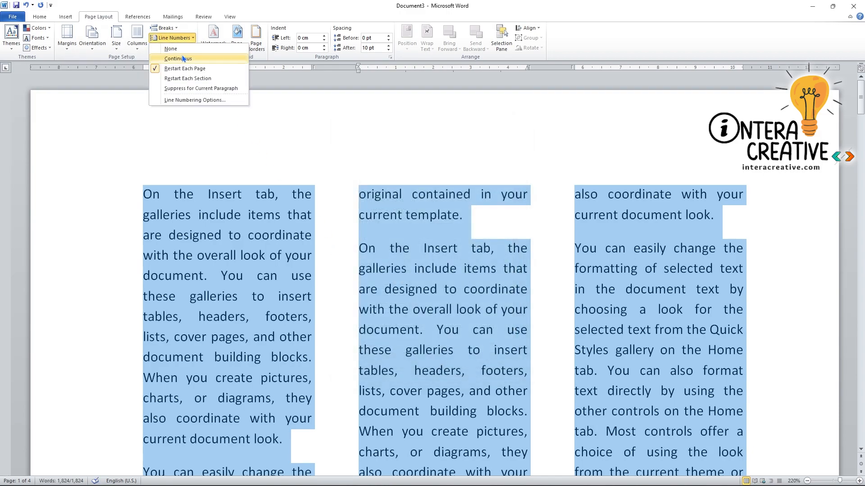
click(183, 58)
click(173, 38)
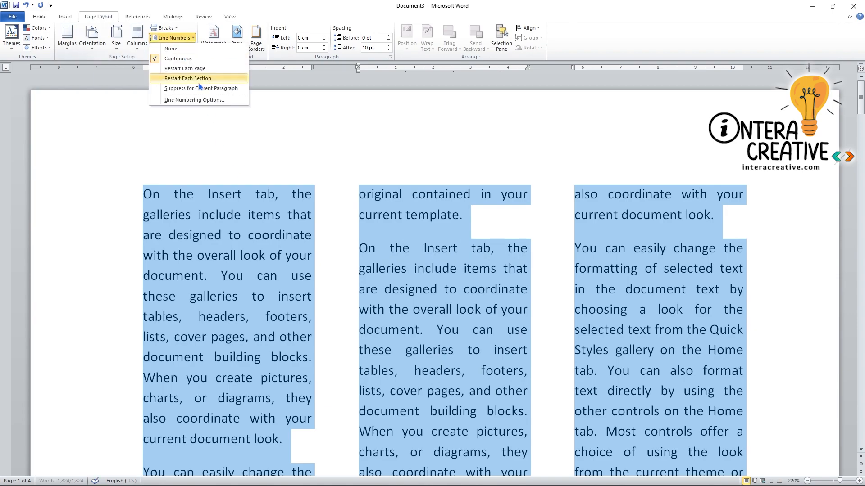
click(195, 100)
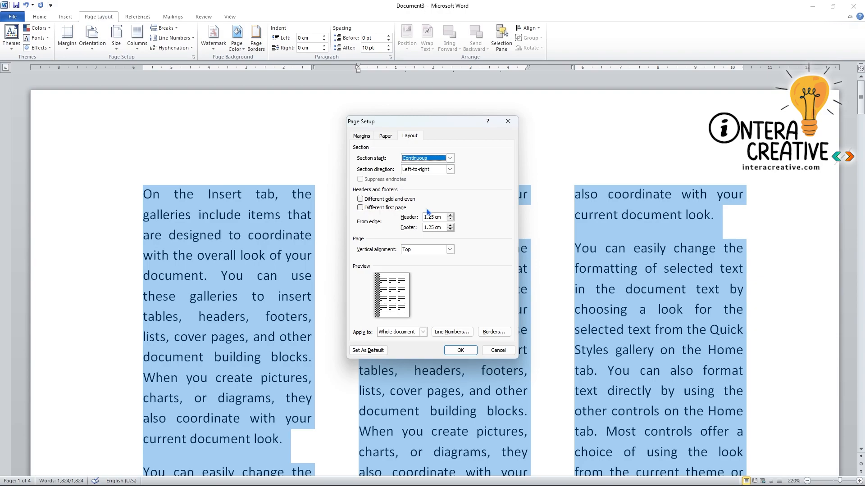
click(447, 333)
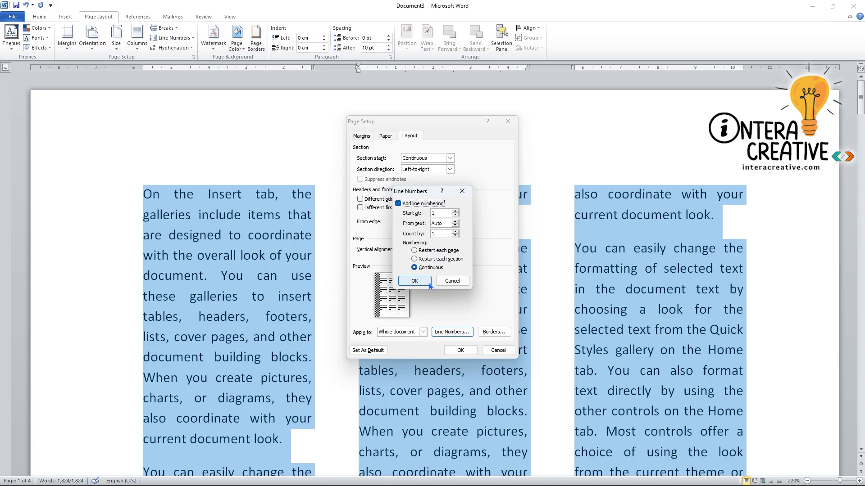
click(415, 251)
click(414, 282)
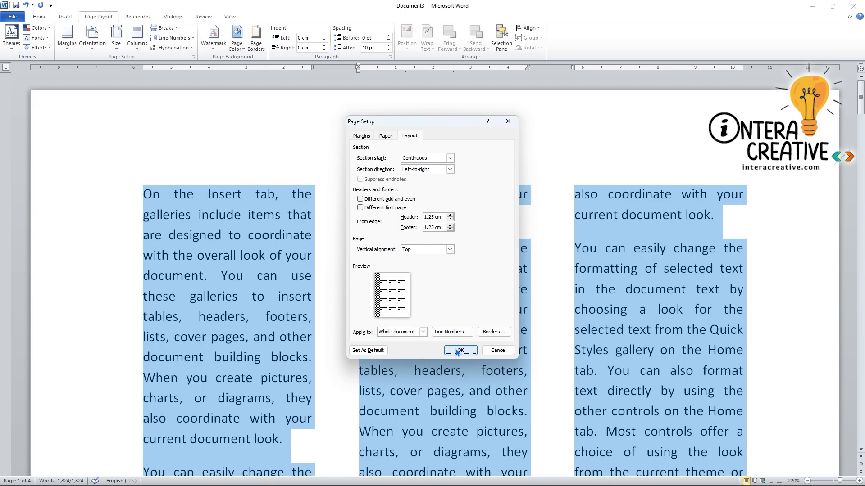
Reduce the gutter margin to almost nothing and apply the page setup to the whole document.
click(363, 136)
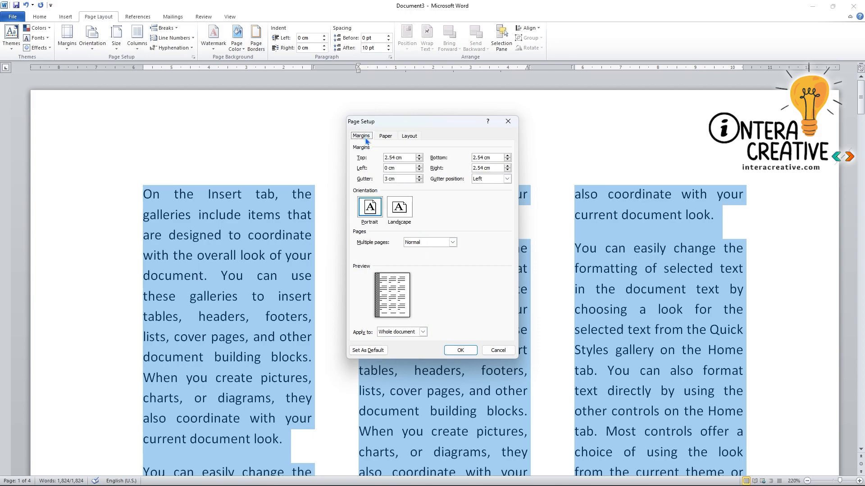
click(420, 181)
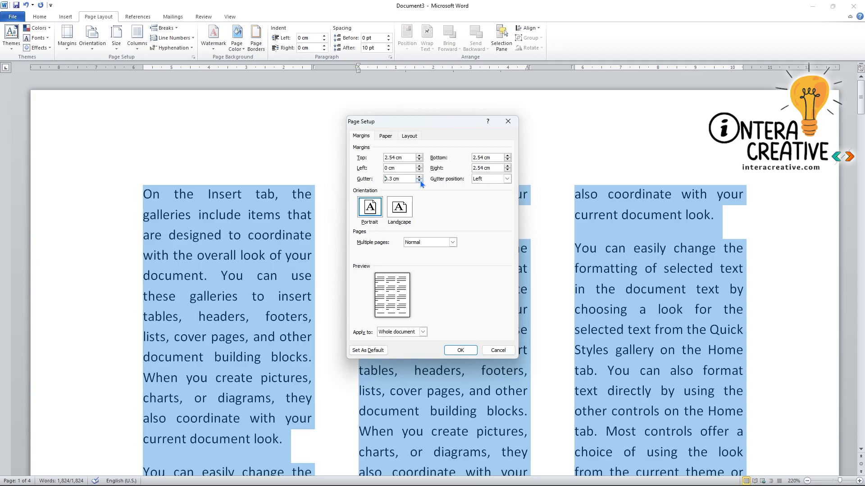
click(420, 181)
click(419, 181)
click(459, 352)
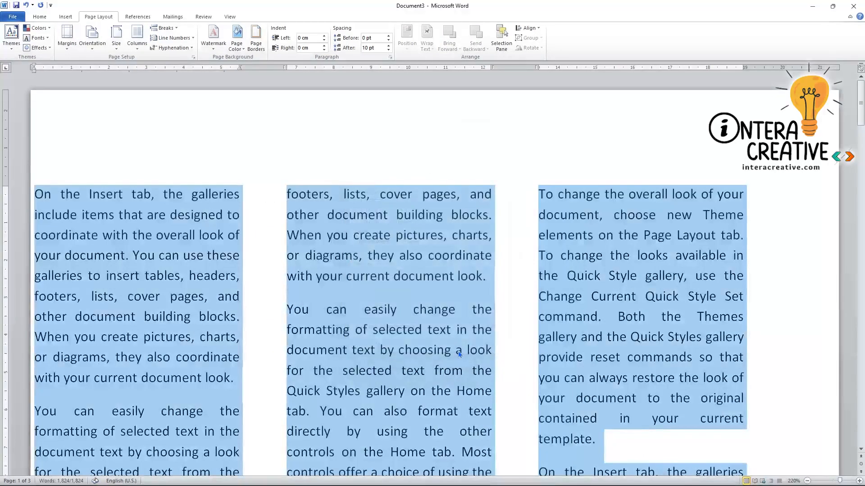
click(150, 48)
click(180, 66)
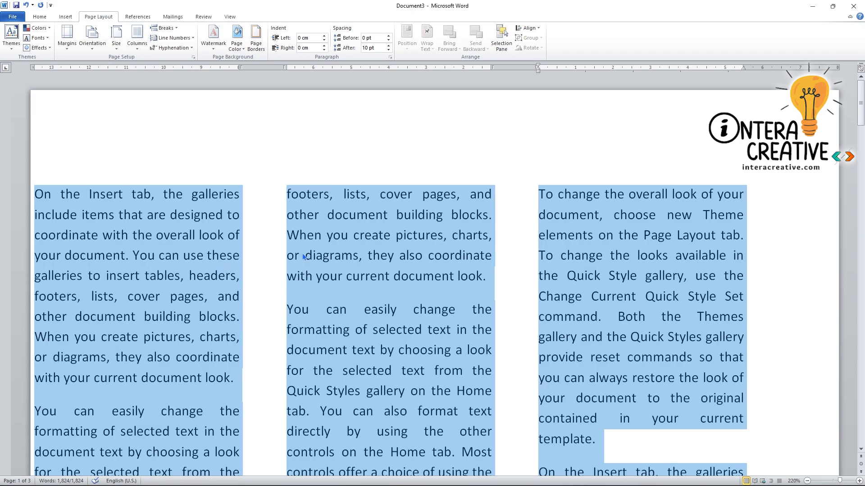
Create a new blank document and lay it out in two columns.
key(ctrl+n)
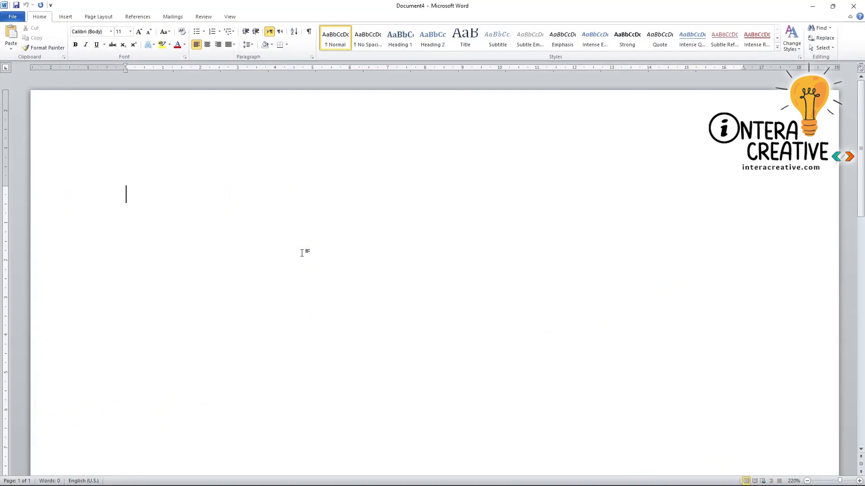
click(98, 17)
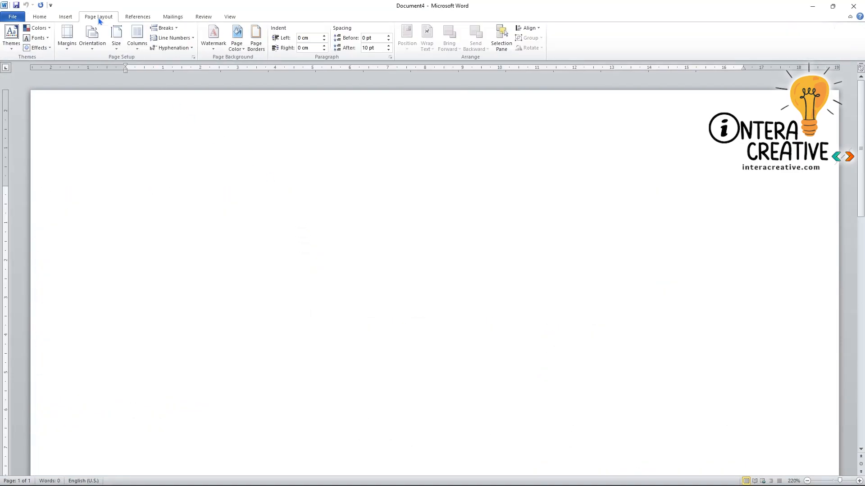
click(140, 52)
click(161, 84)
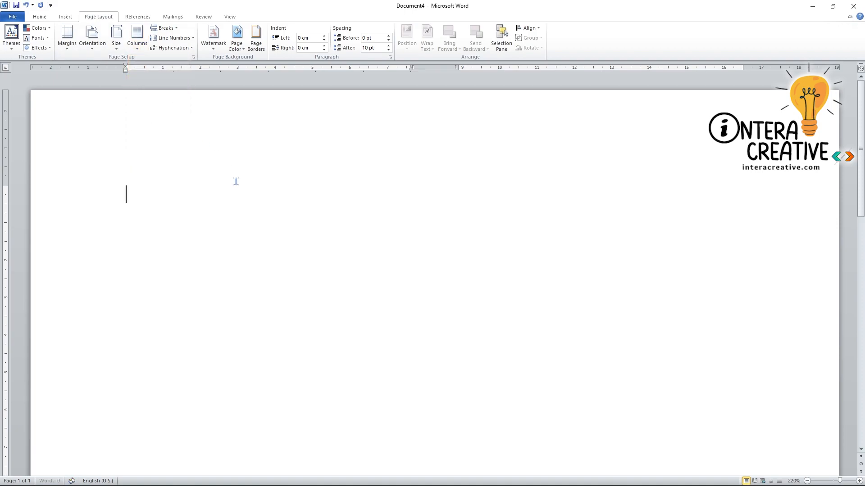
Fill several lines of the first column with random placeholder letters.
text(sdfdsafsadfsadfasd)
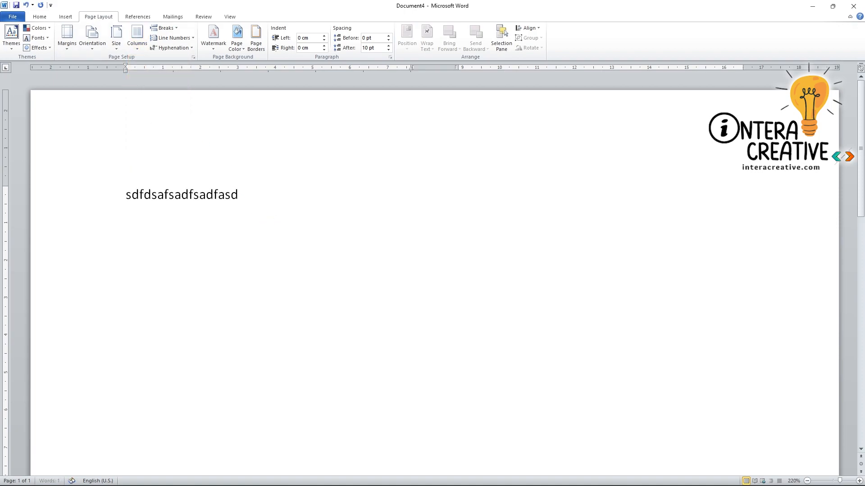
text(fsdafsadlfksdajflksdajflksdajfljsdalkfjsdalkfj)
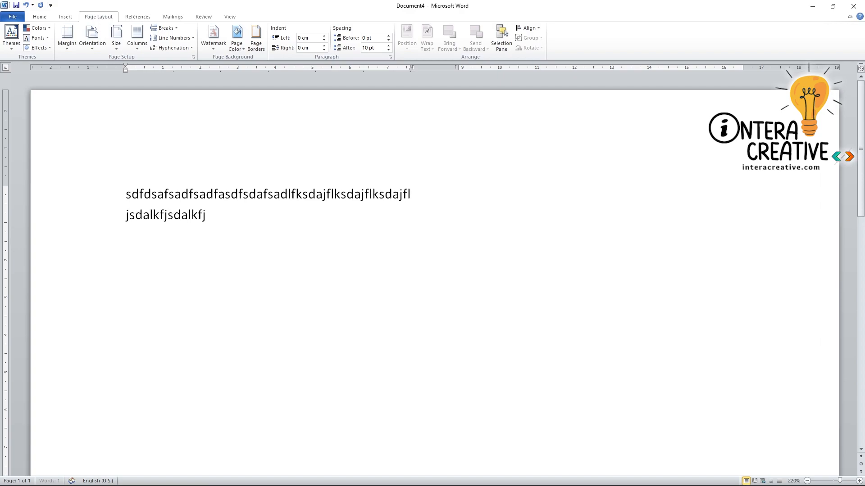
text(lksadjflksdajflksdaflksadjflksdalfkjsdalkfsdalkfjlskda)
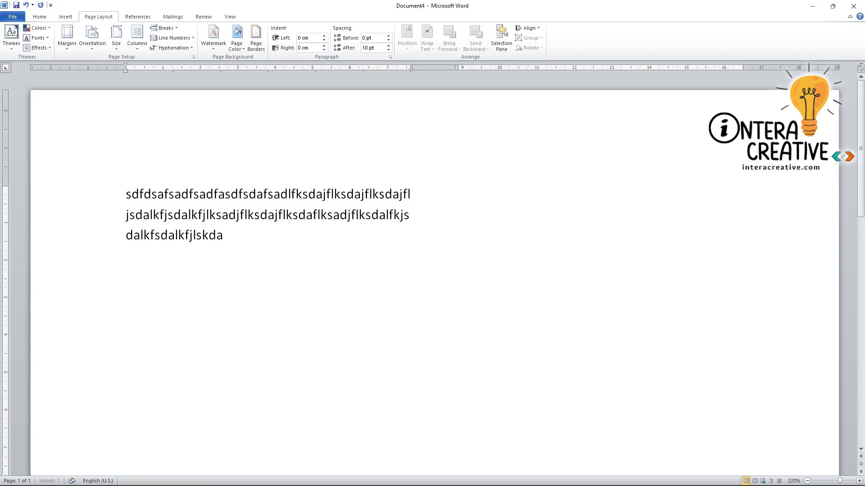
text(fjlksdajflkdsajflksajflkjsdalkfjsldkafjsdaf)
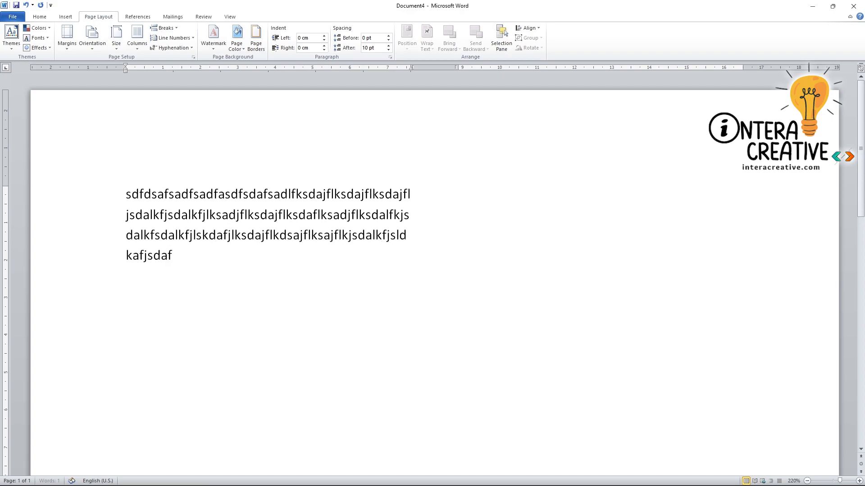
Apply Continuous line numbering to all of the placeholder text.
key(ctrl+a)
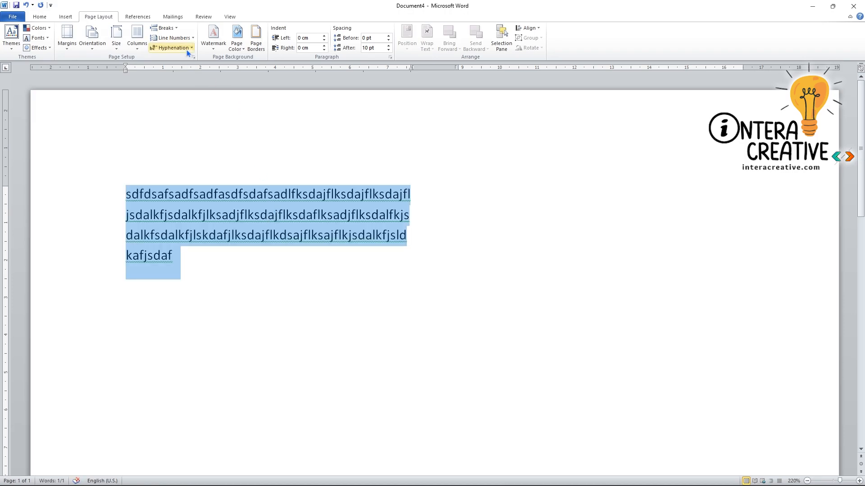
click(173, 38)
click(186, 60)
Replace the placeholder text with the copied sample paragraphs and return to the start of the document.
key(Delete)
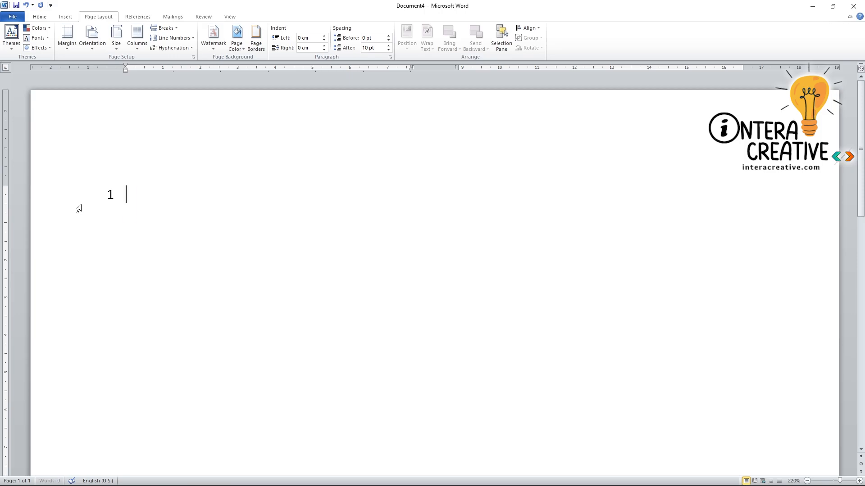
key(ctrl+v)
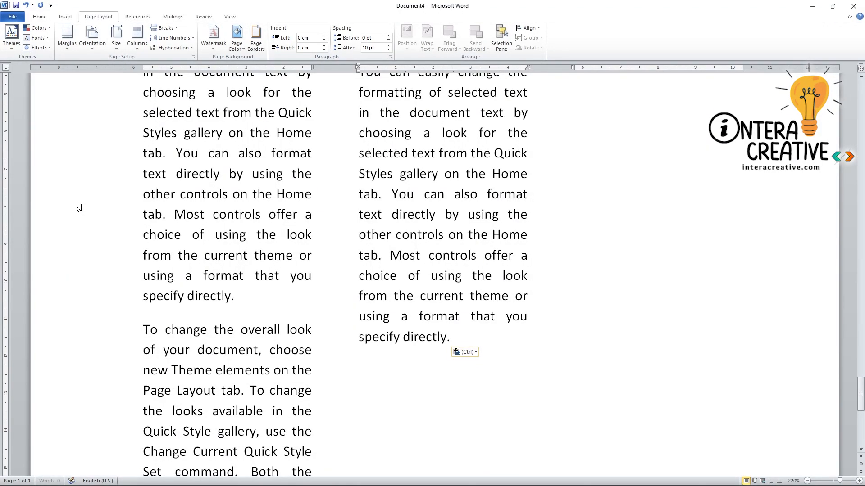
key(ctrl+Home)
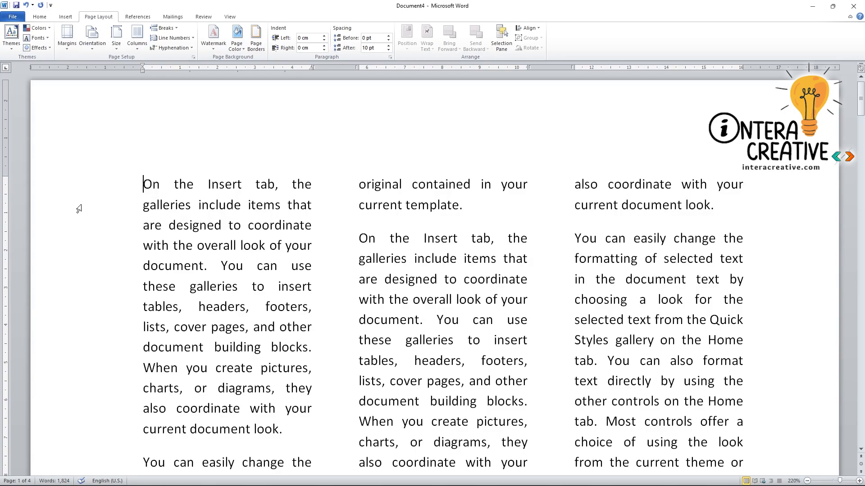
Apply Continuous line numbering to all the pasted paragraphs and check the first page for line numbers.
key(ctrl+a)
click(174, 38)
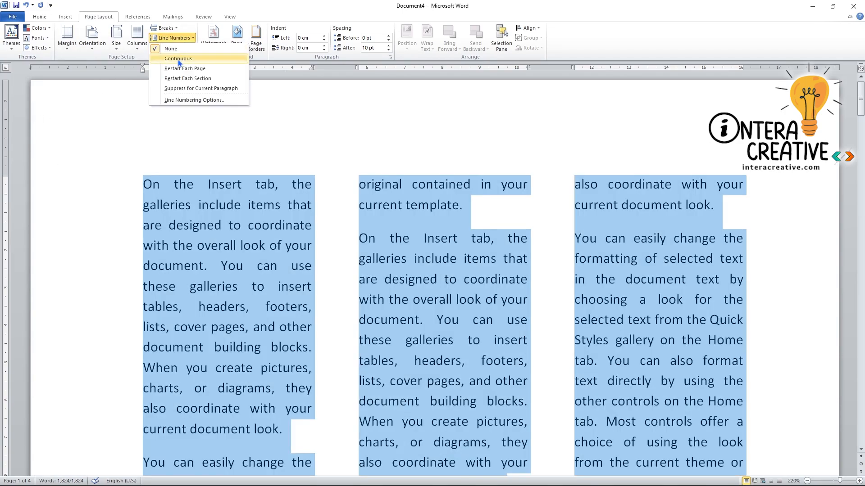
click(178, 60)
click(193, 40)
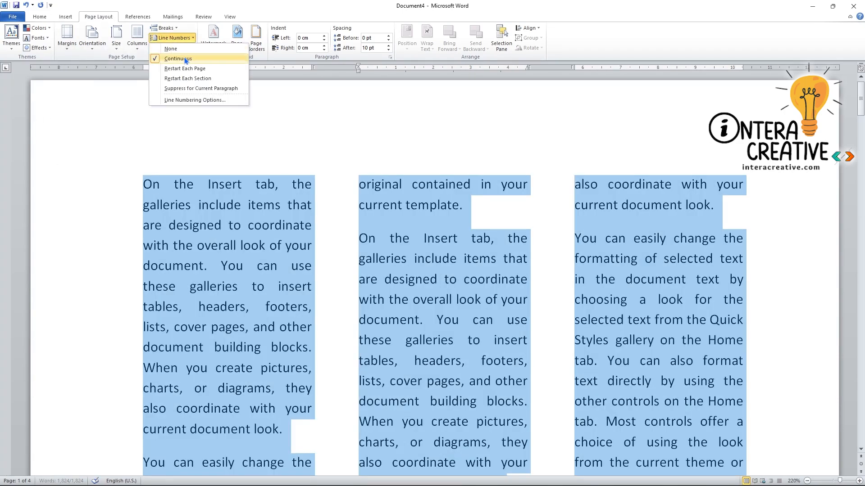
click(262, 295)
scroll(275, 302, down, 1)
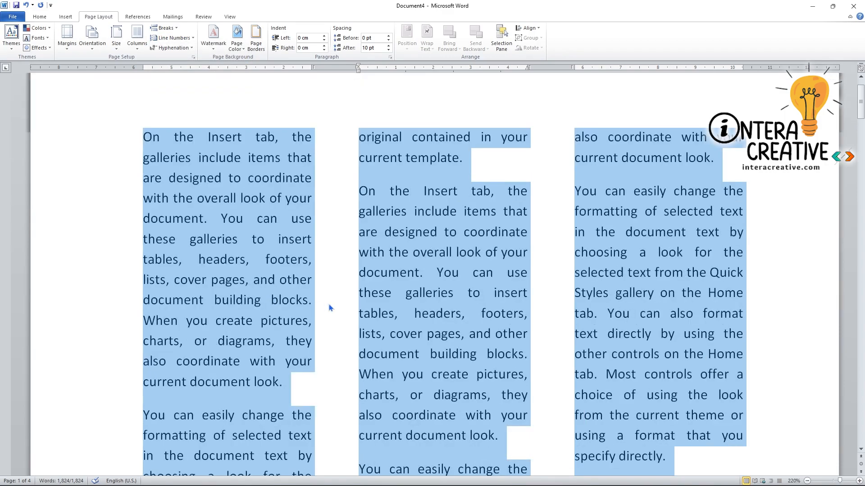
click(330, 308)
scroll(329, 304, up, 1)
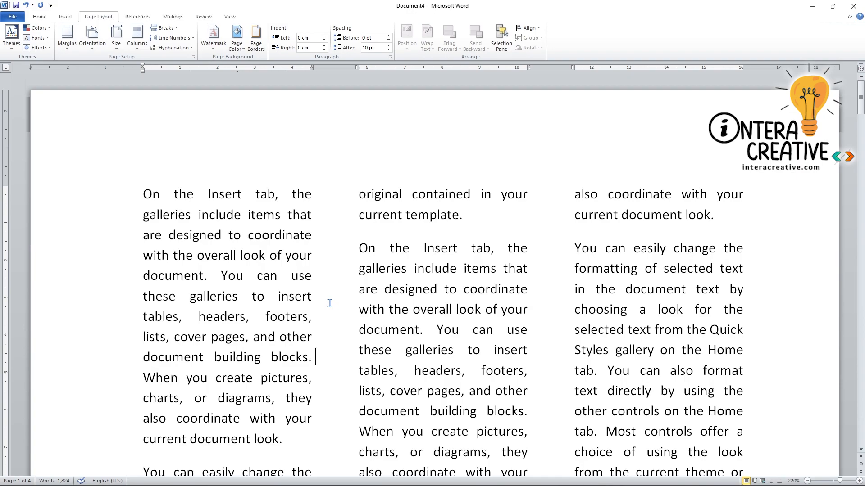
Start another blank document and format it with two columns.
key(ctrl+n)
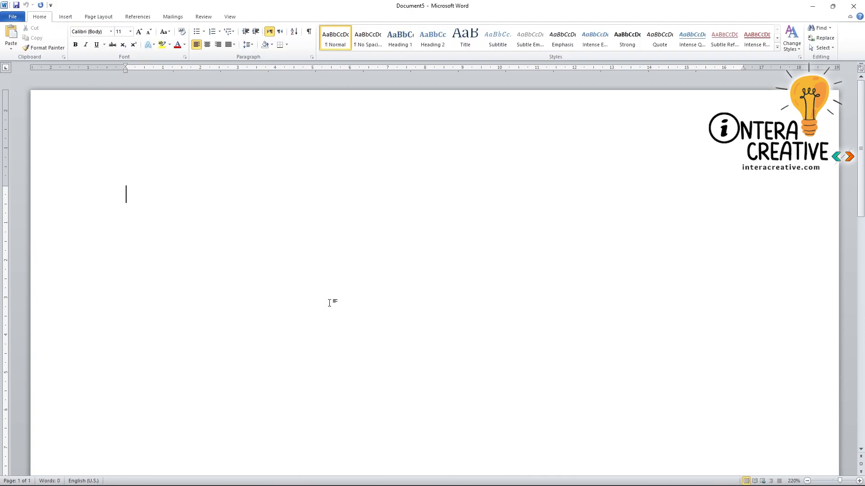
click(98, 17)
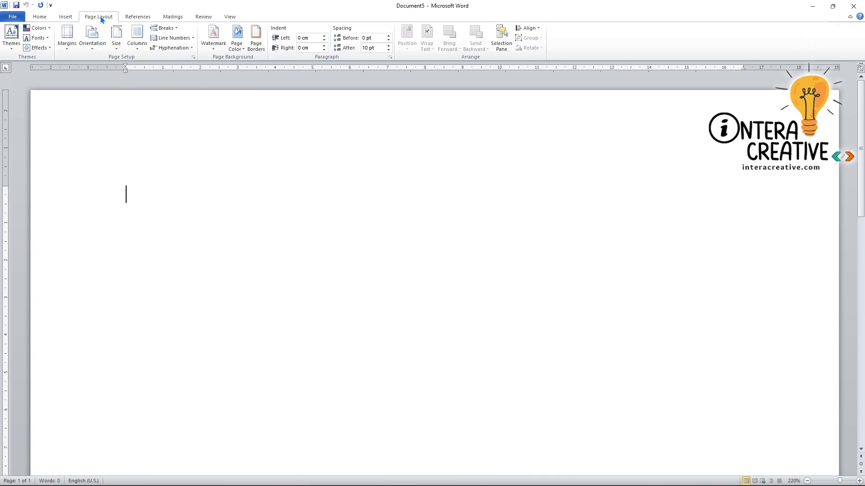
click(142, 46)
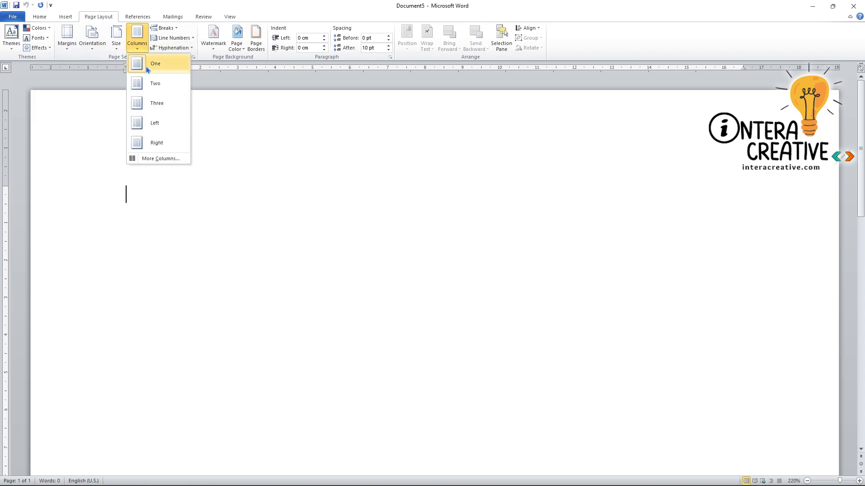
click(158, 86)
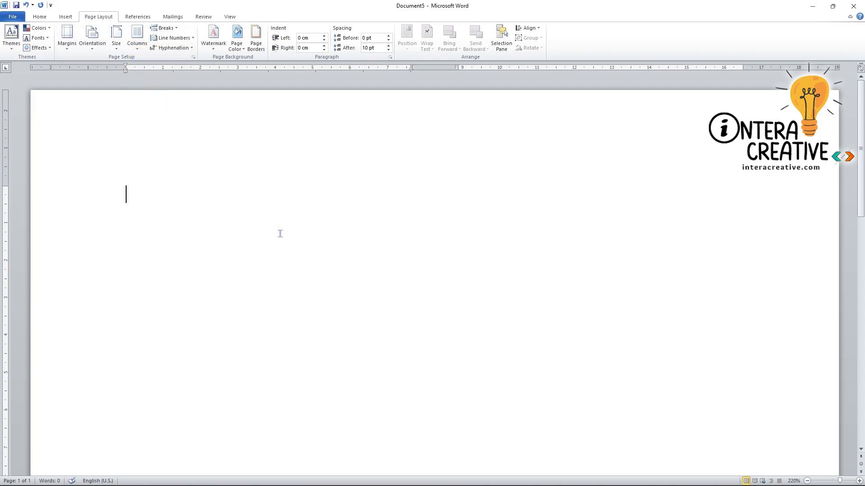
Generate 20 sample paragraphs in the two-column document with =rand(20) and go back towards its start.
text(=rand(20))
key(Return)
scroll(279, 233, up, 1)
scroll(280, 233, up, 15)
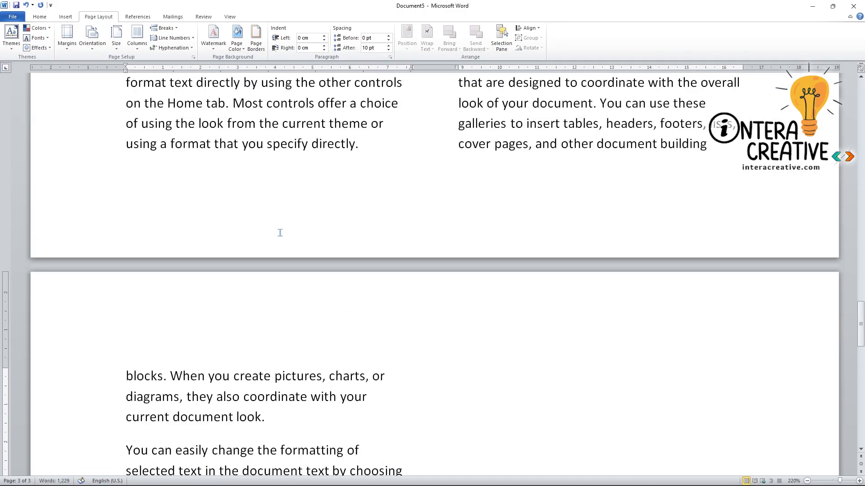
Justify all the text in the two-column document and apply Continuous line numbering to it.
key(ctrl+a)
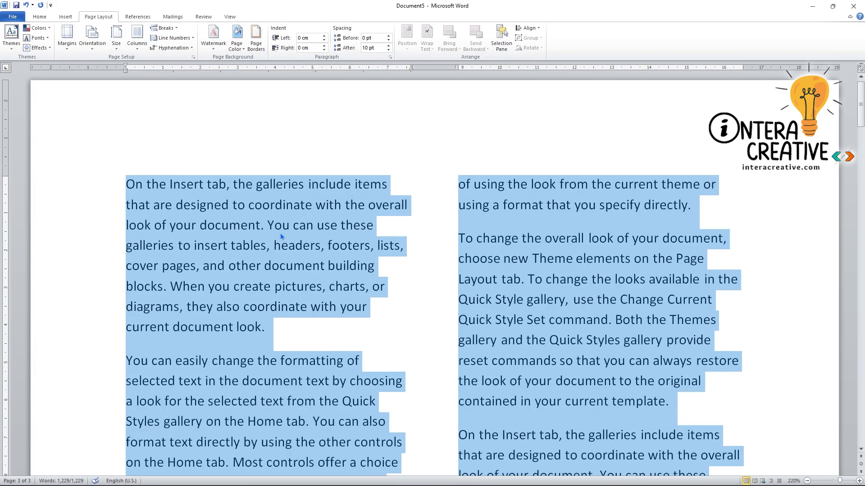
key(ctrl+j)
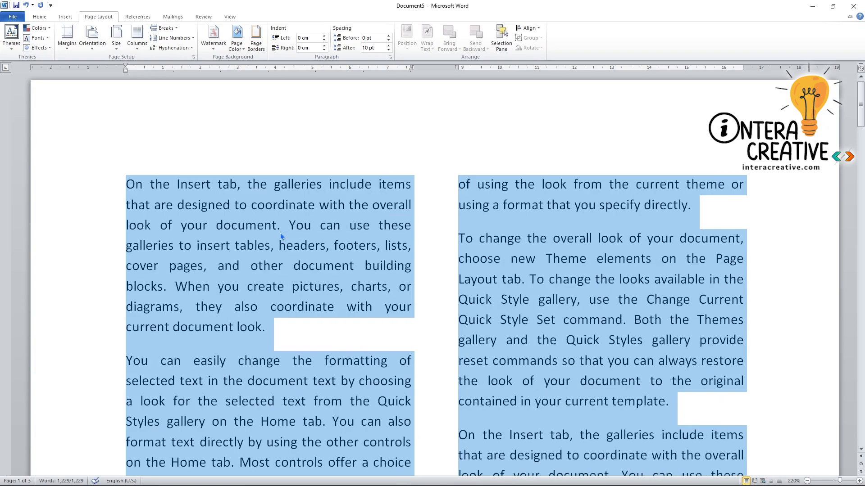
click(173, 38)
click(179, 62)
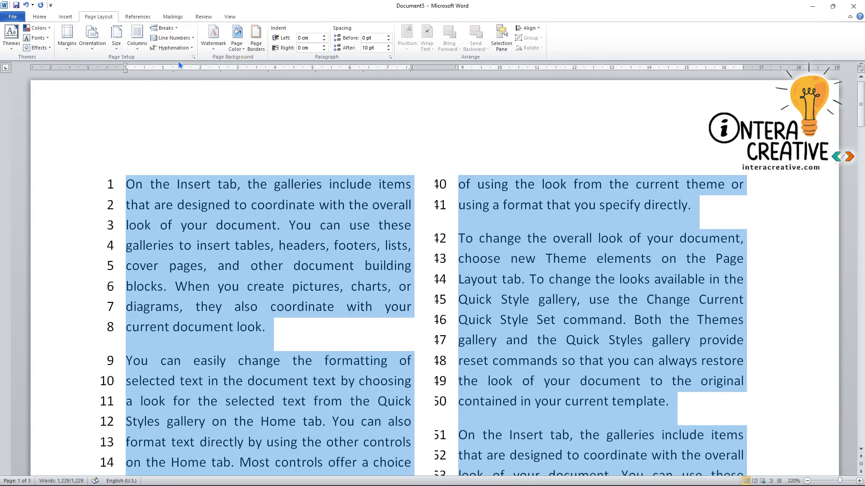
scroll(276, 275, down, 8)
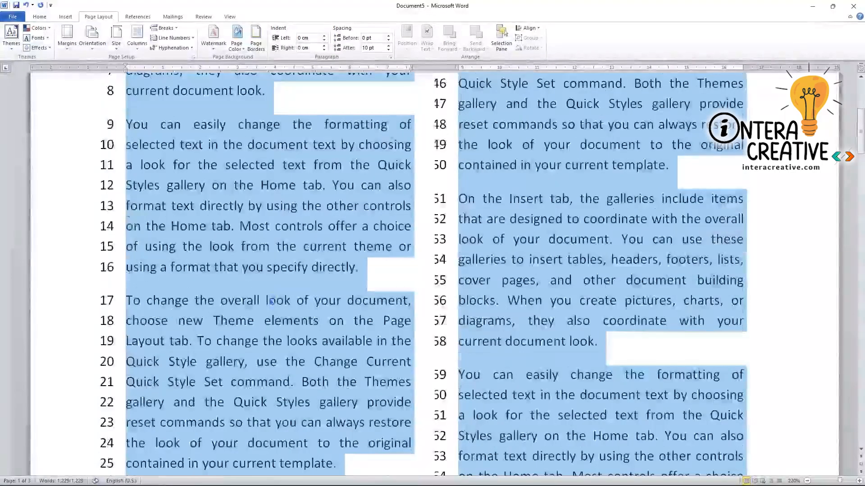
scroll(269, 299, up, 7)
scroll(377, 269, up, 1)
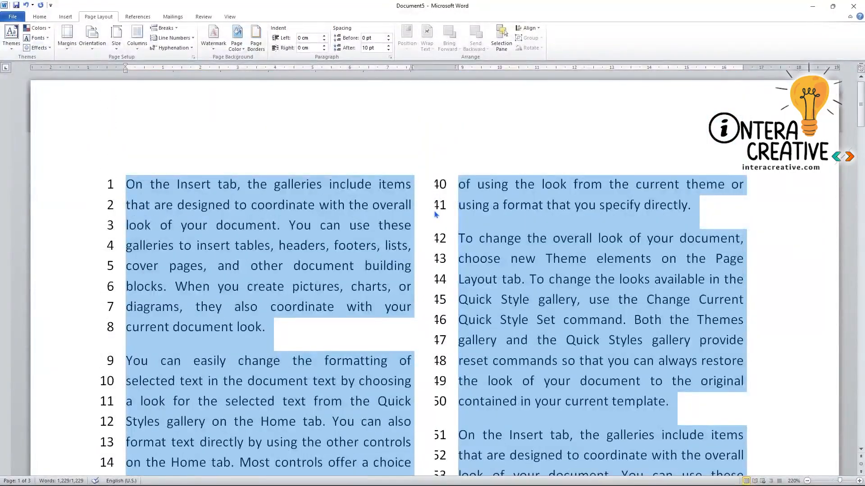
Widen the gap between the two columns slightly and check how the line numbers continue across columns and pages.
drag(454, 72, 469, 70)
scroll(106, 311, down, 12)
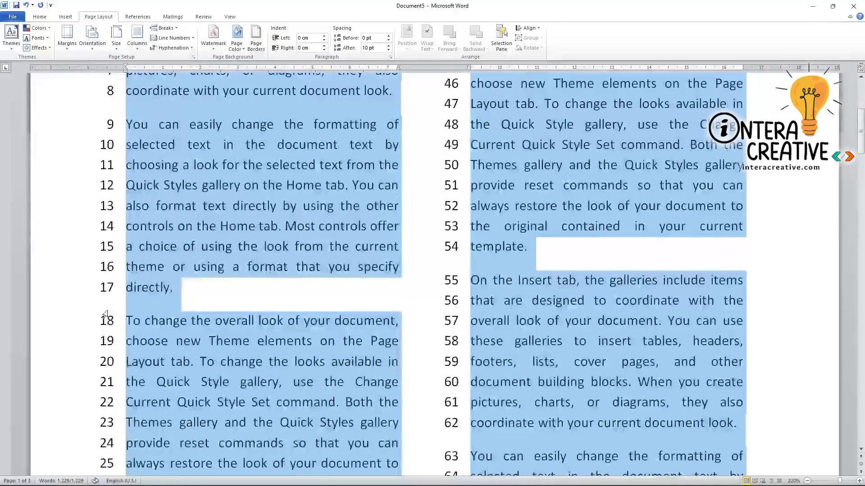
scroll(428, 225, down, 1)
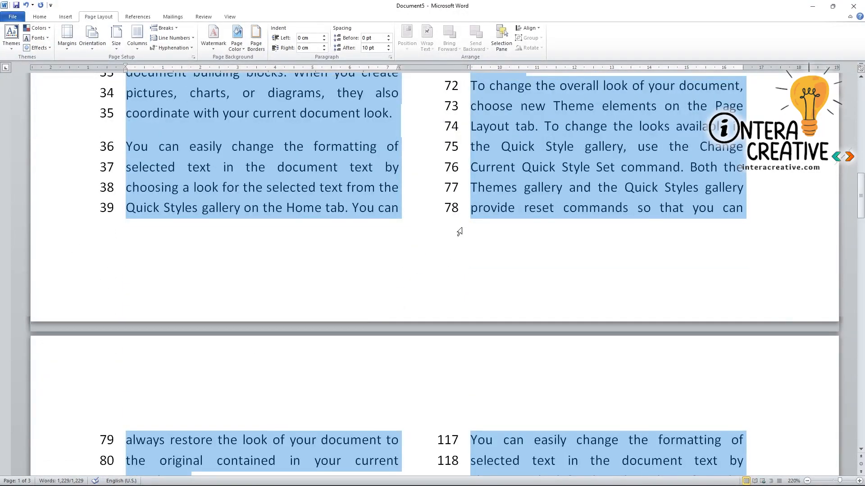
scroll(406, 243, down, 5)
scroll(100, 307, down, 10)
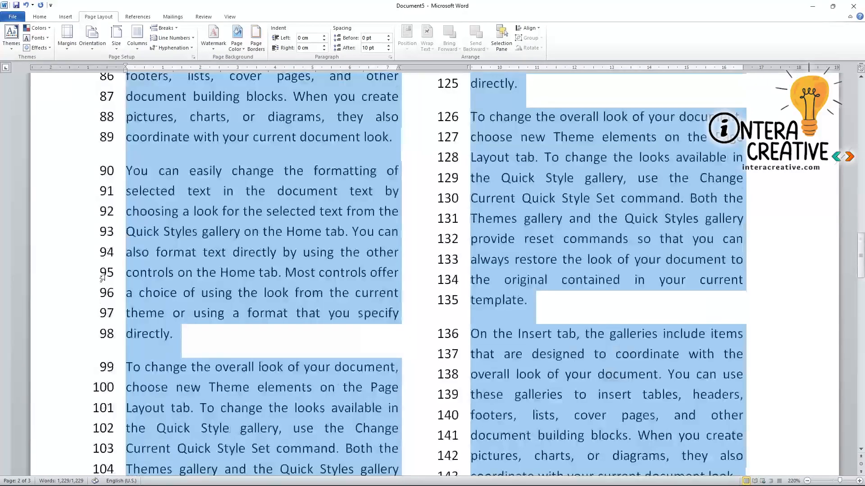
scroll(101, 307, up, 1)
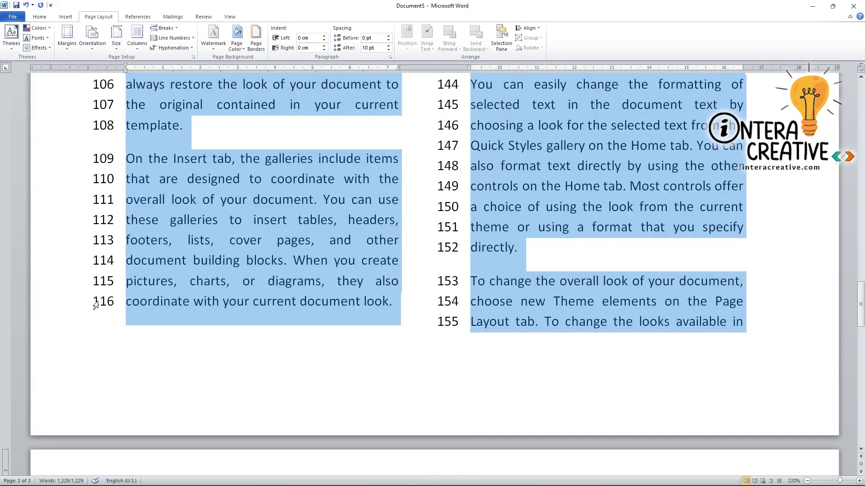
scroll(97, 299, up, 7)
scroll(366, 300, up, 4)
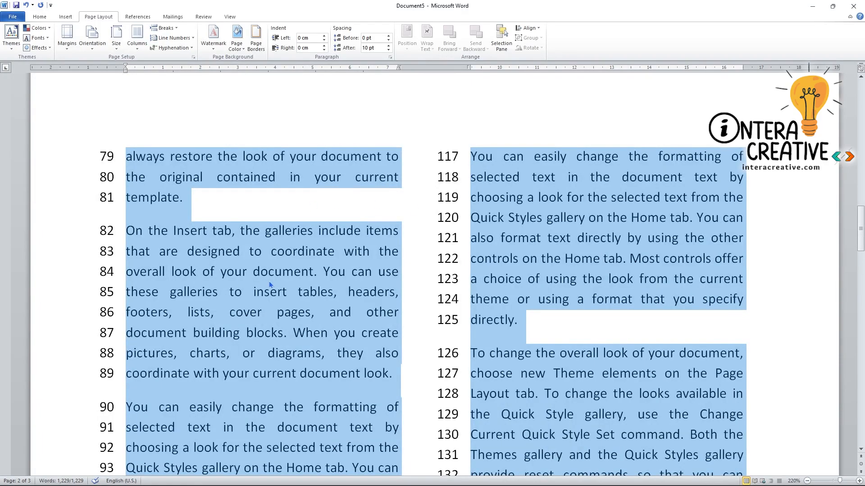
key(ctrl+Home)
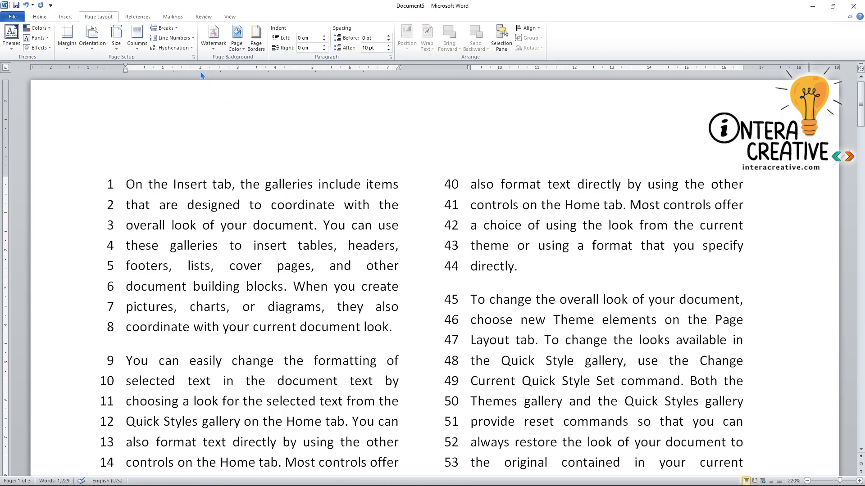
Change the line numbering to Restart Each Page and check the numbers at the start of each page.
click(173, 37)
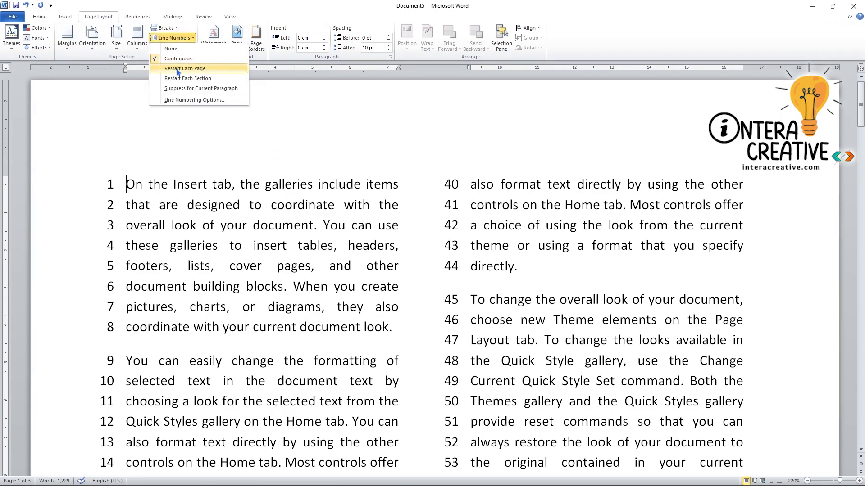
click(191, 70)
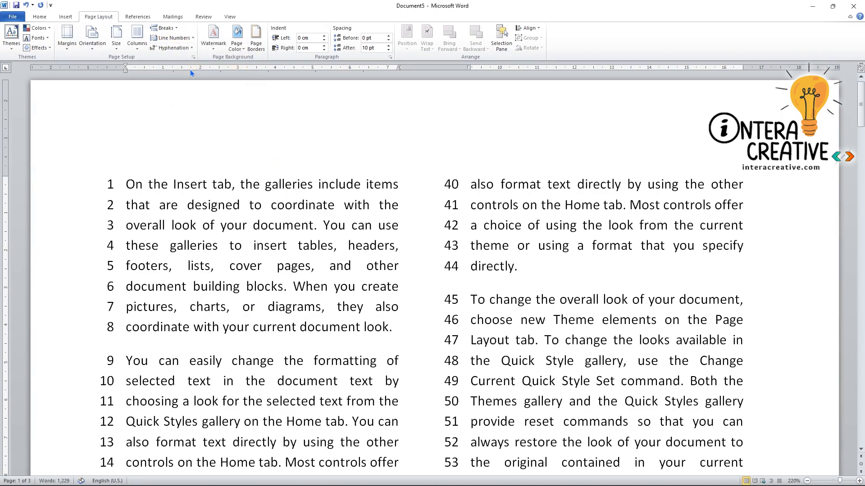
scroll(433, 270, down, 8)
scroll(485, 331, down, 2)
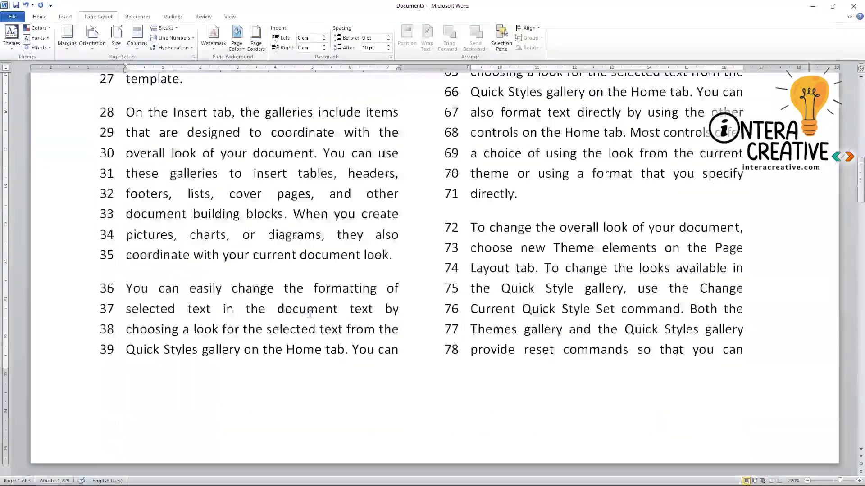
scroll(459, 357, down, 5)
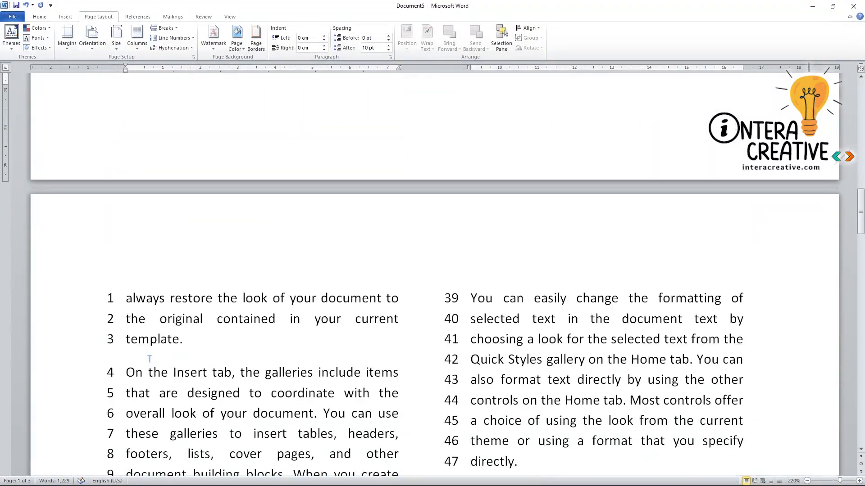
scroll(105, 309, down, 15)
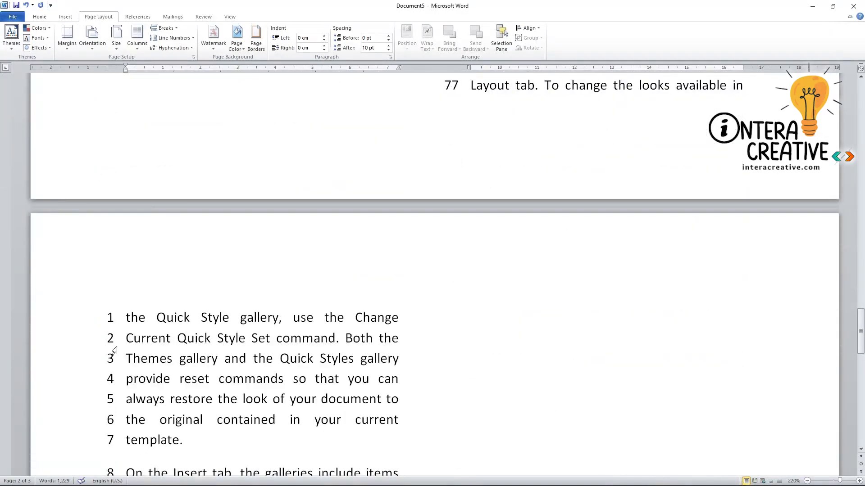
scroll(113, 351, down, 6)
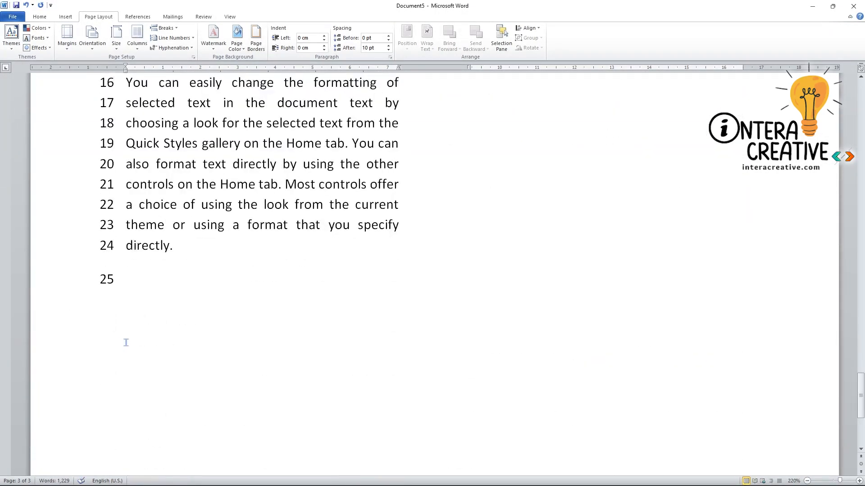
key(ctrl+Home)
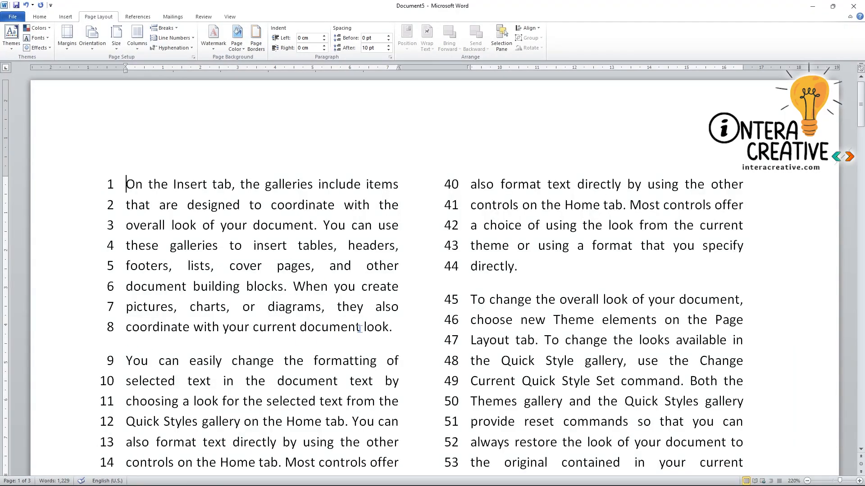
scroll(360, 329, down, 5)
scroll(361, 271, up, 5)
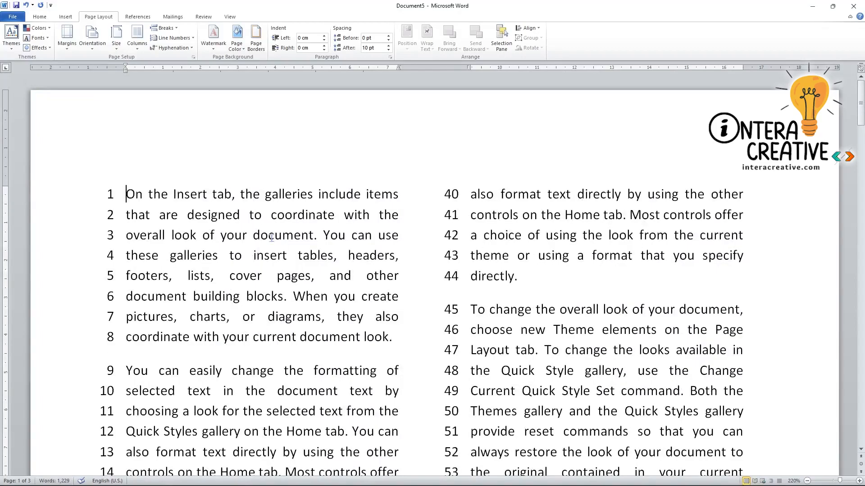
click(65, 16)
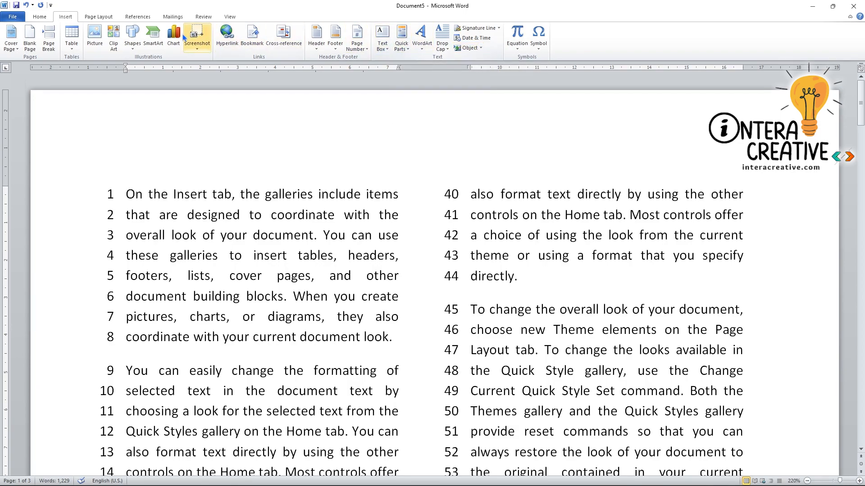
click(98, 19)
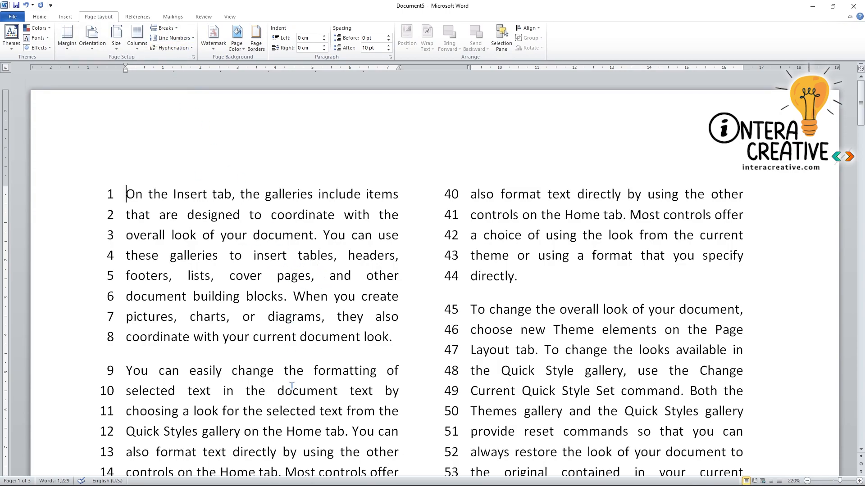
Delete all the text in the document and set the layout back to one column.
key(ctrl+a)
key(Delete)
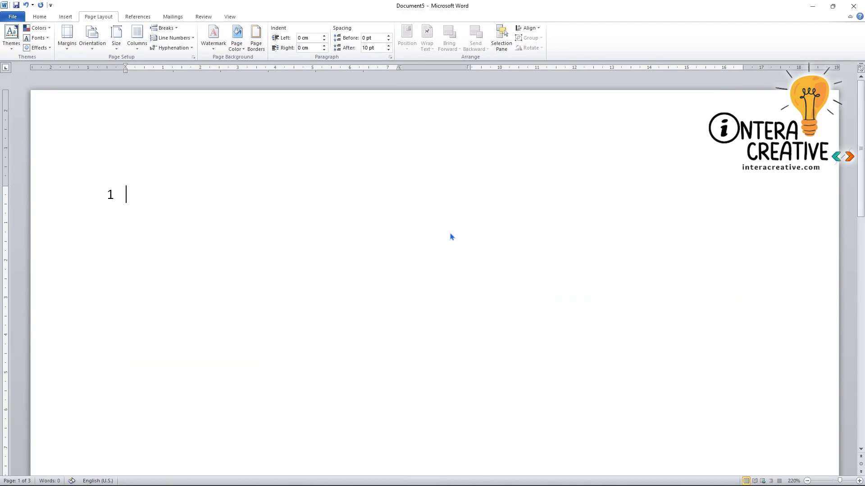
click(137, 37)
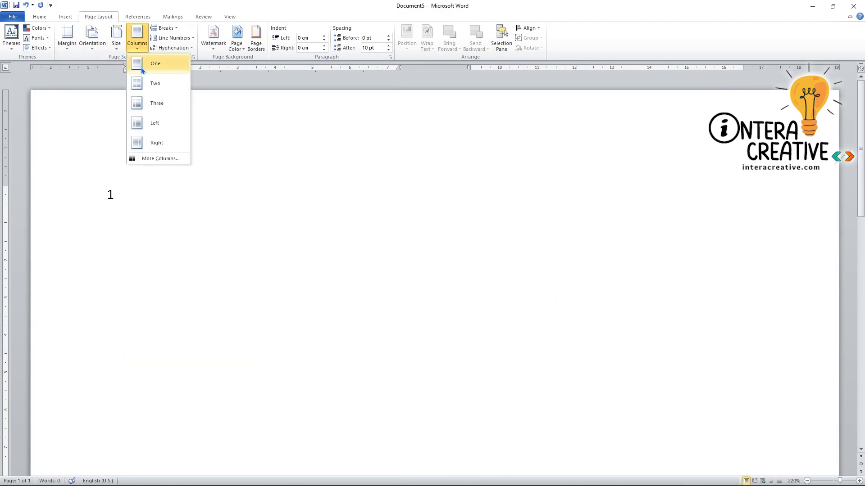
click(141, 68)
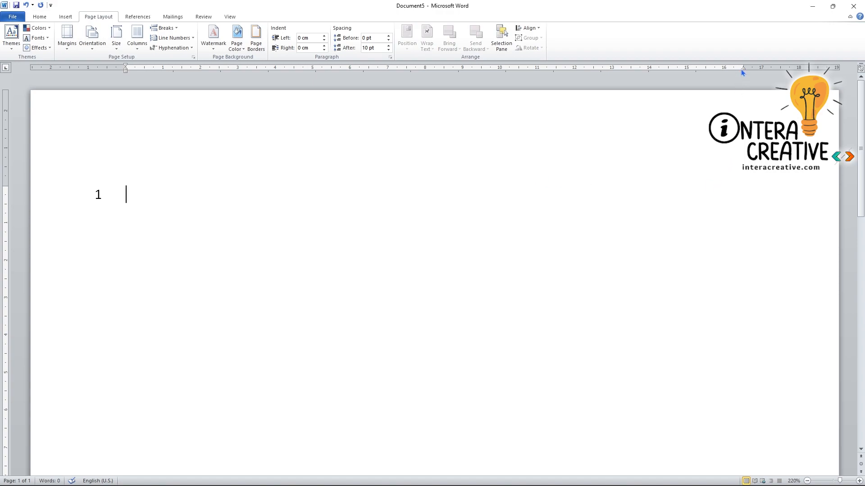
Draw a near-vertical straight line about 9 cm long along the page's right margin.
click(66, 16)
click(132, 36)
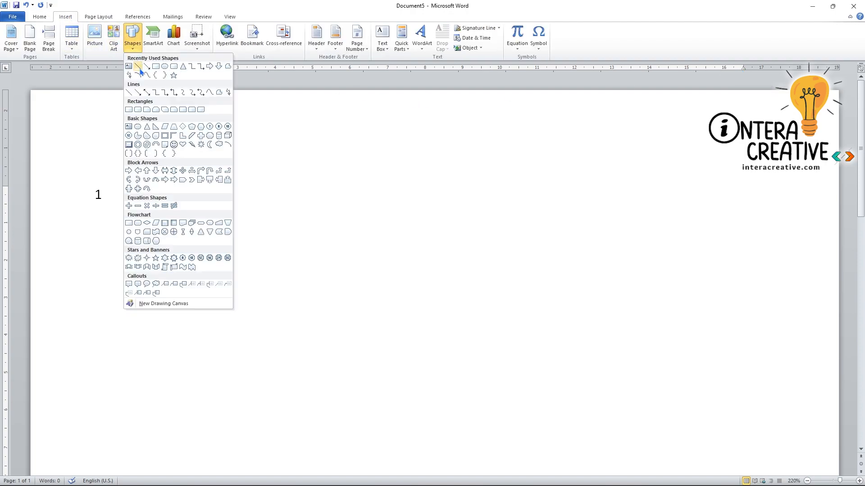
click(138, 66)
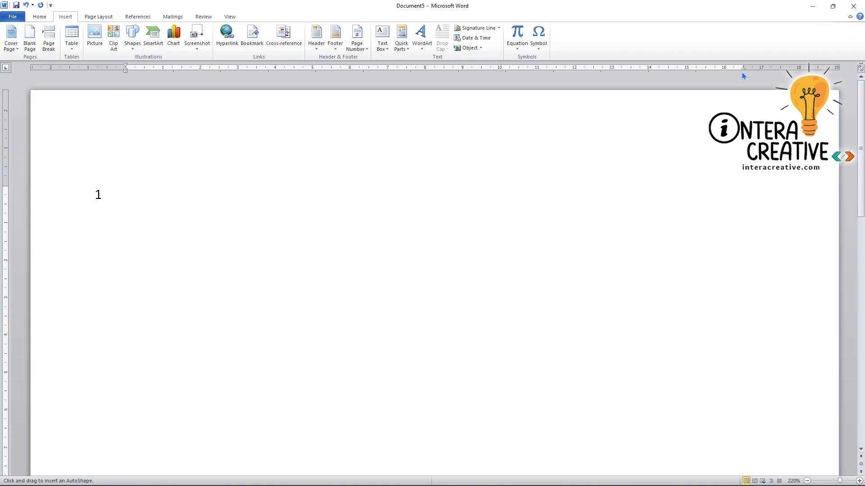
drag(742, 97, 748, 434)
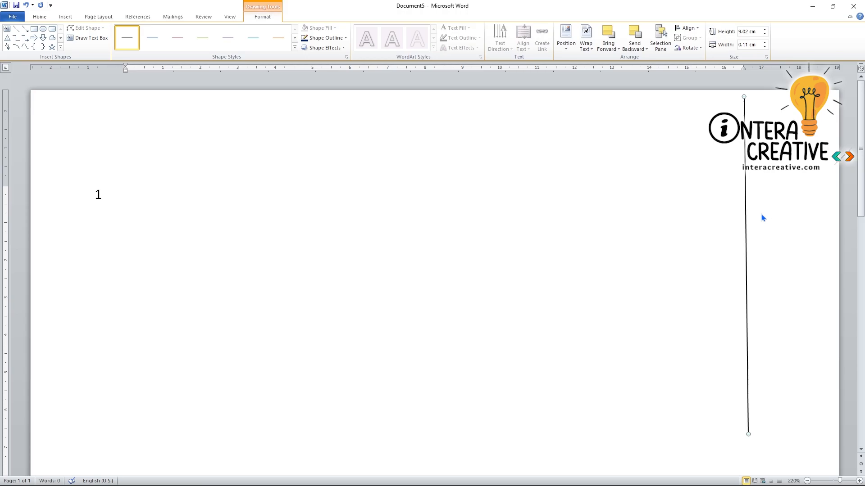
Enter "Ds" on the first line, tab across towards the right margin, try adding "examination" there and undo that word.
click(133, 191)
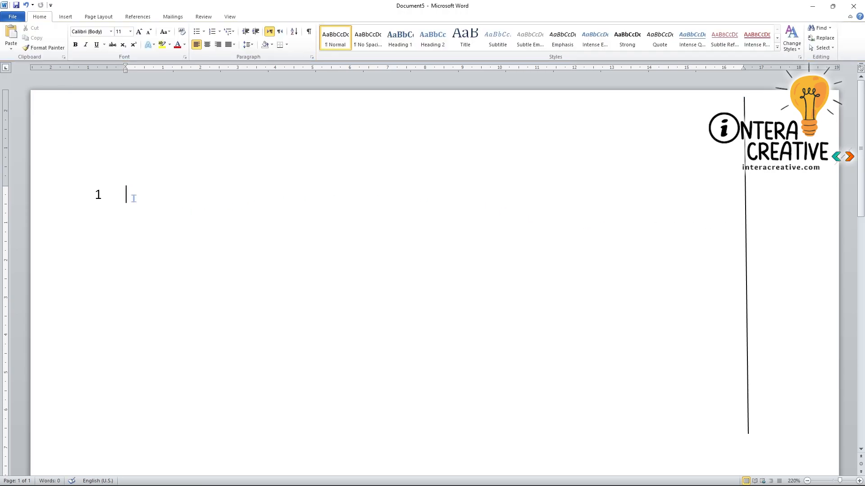
text(ds)
key(Tab)
text(examination)
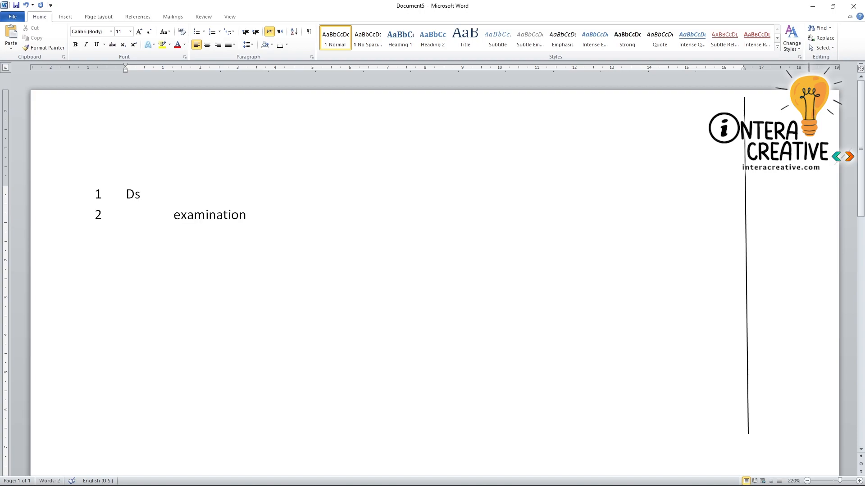
key(ctrl+z)
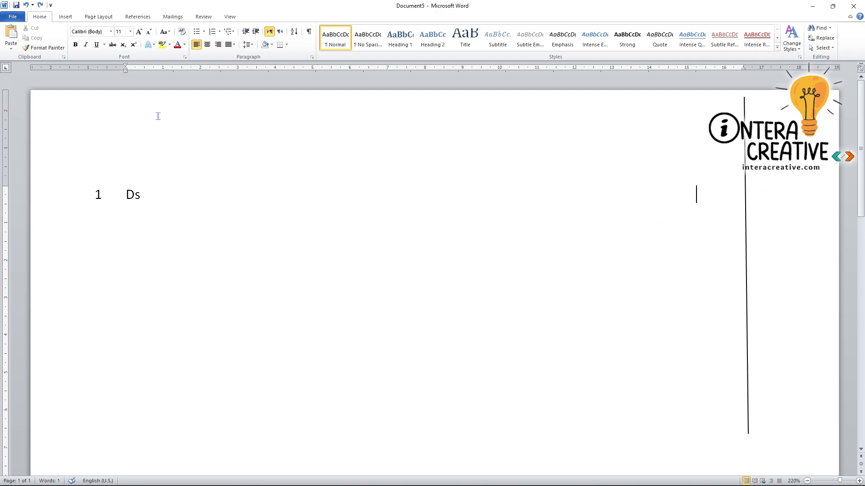
Turn on Automatic hyphenation and enter "examination." at the end of the first line.
click(100, 17)
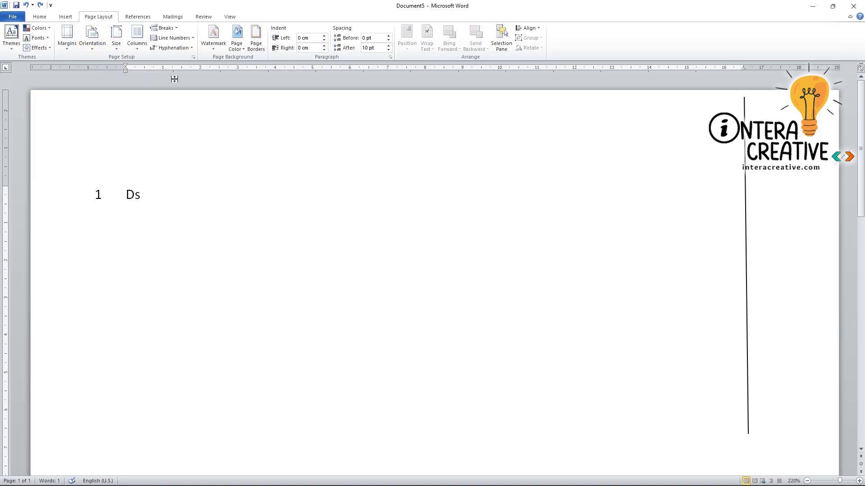
click(163, 48)
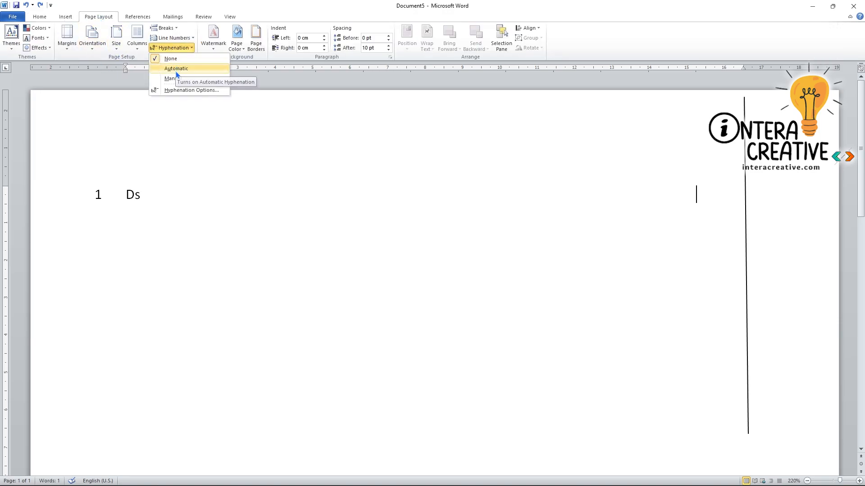
click(176, 70)
text(exa)
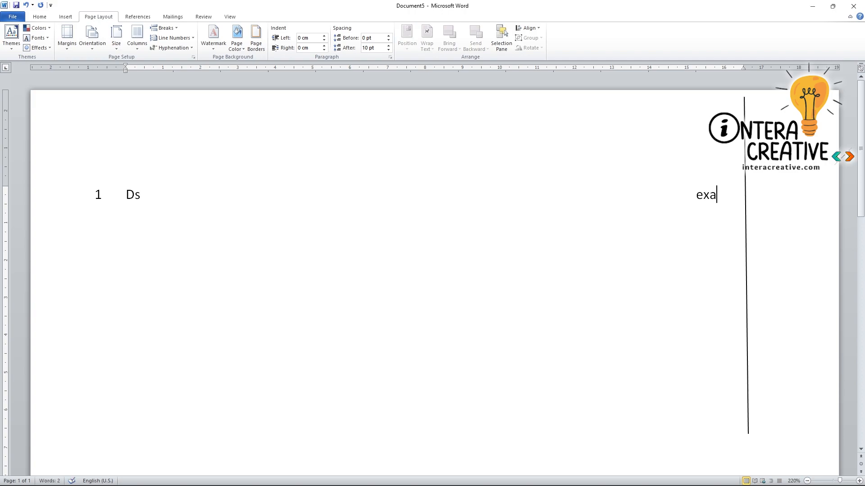
text(mi- nation)
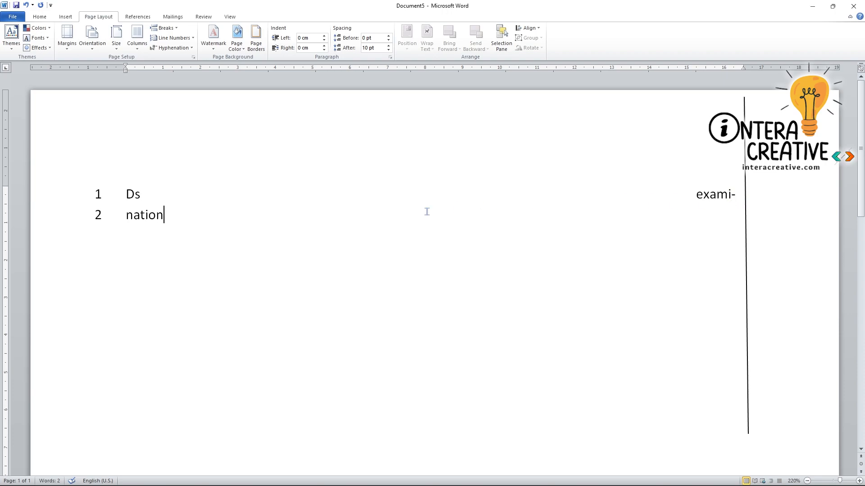
text(.)
Delete the near-vertical line beside the right margin and all the text in the document.
click(745, 209)
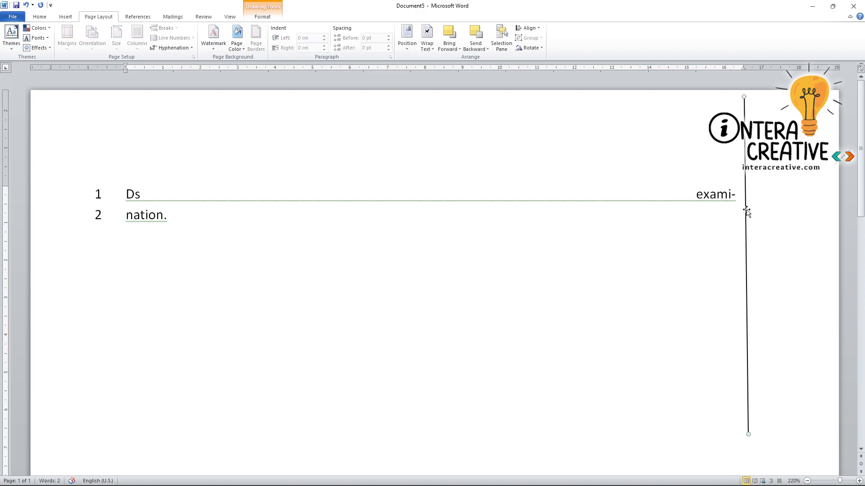
key(Delete)
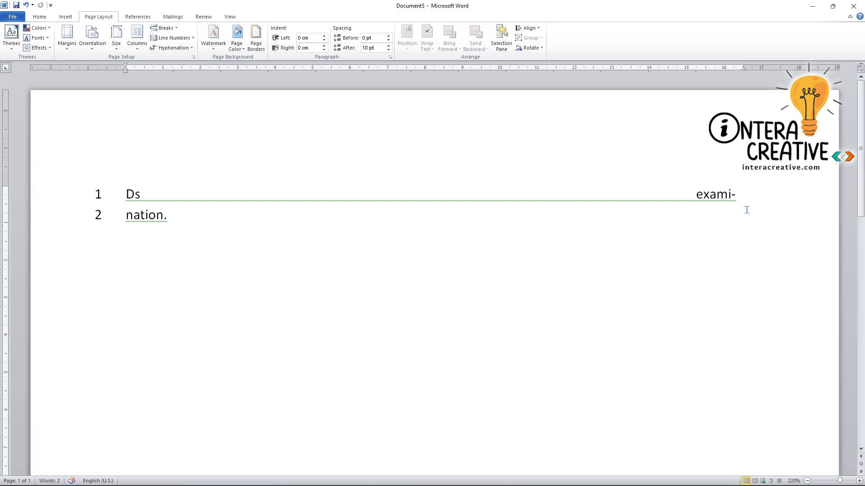
key(ctrl+a)
key(Delete)
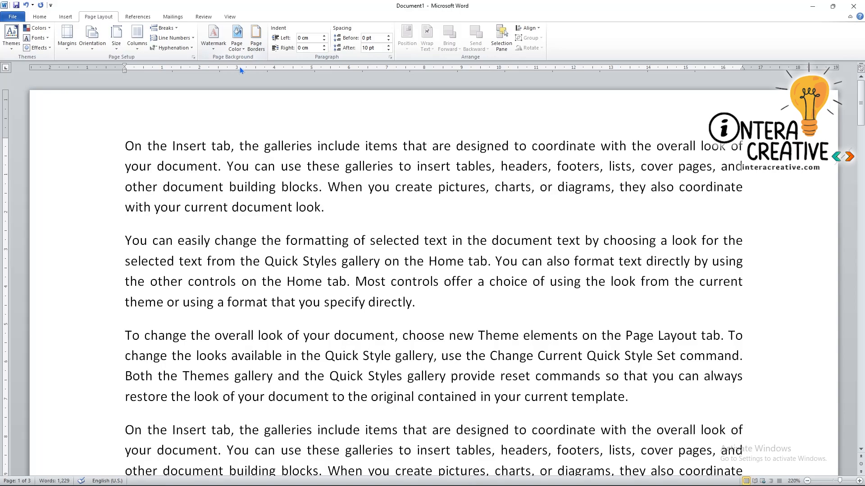
Apply the CONFIDENTIAL 1 preset watermark to the three-page sample document.
scroll(443, 243, down, 5)
scroll(444, 245, down, 9)
scroll(374, 237, up, 15)
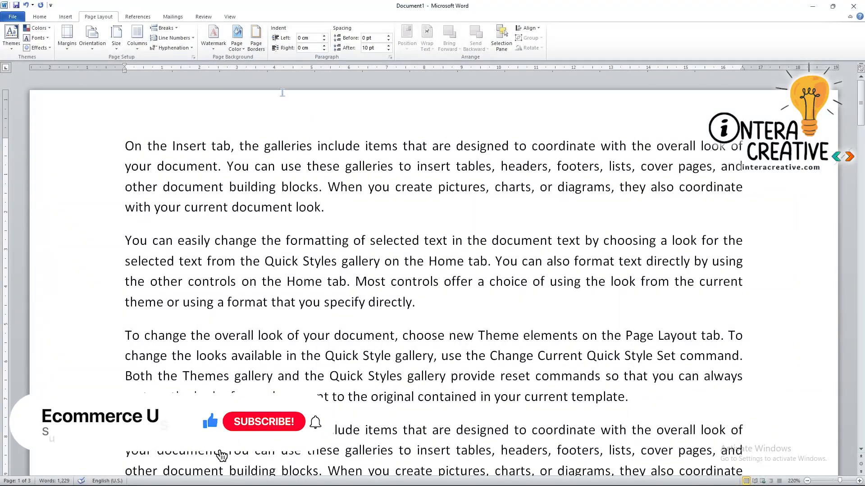
click(210, 49)
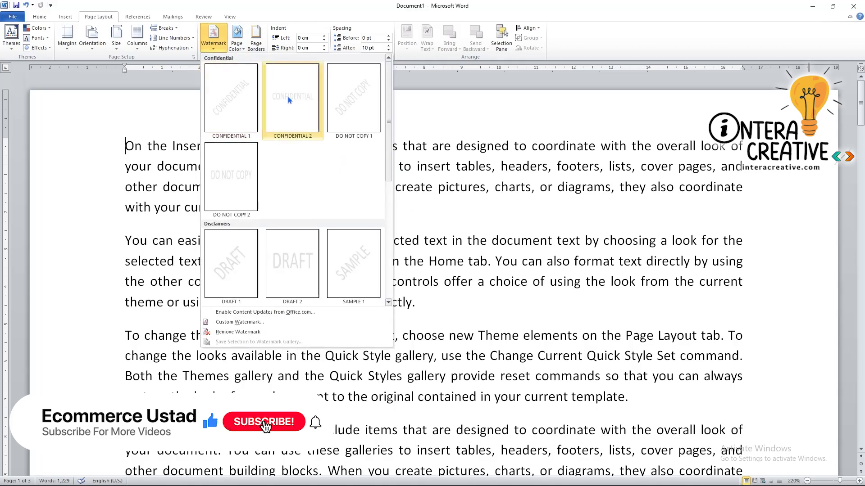
click(247, 120)
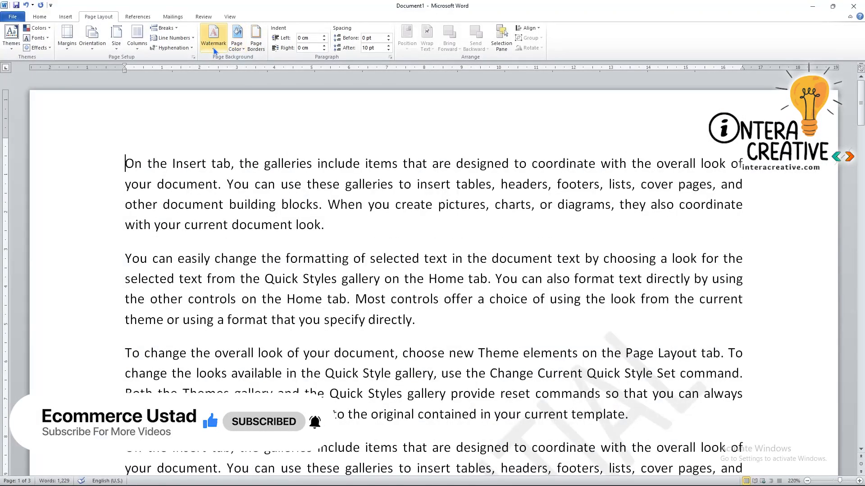
Turn off the Semitransparent option for the CONFIDENTIAL text watermark.
click(211, 34)
click(246, 323)
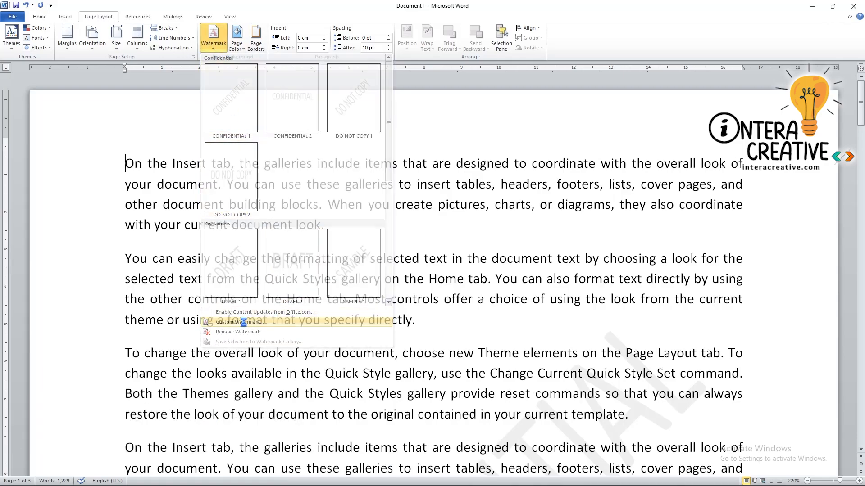
click(462, 277)
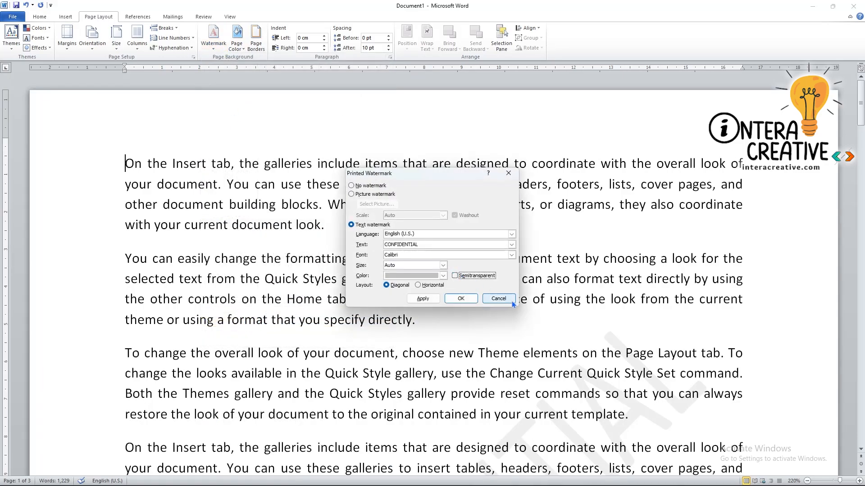
click(461, 298)
Examine how the CONFIDENTIAL watermark appears behind the text on each page of the document.
scroll(557, 328, down, 4)
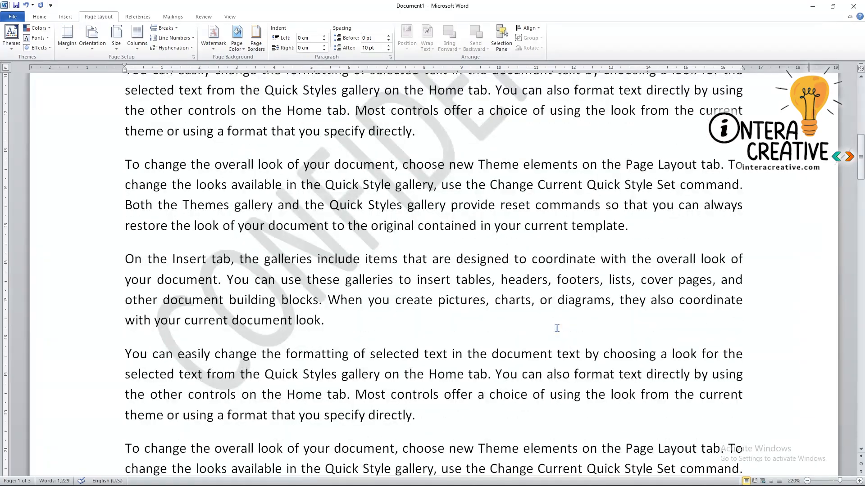
scroll(563, 315, down, 9)
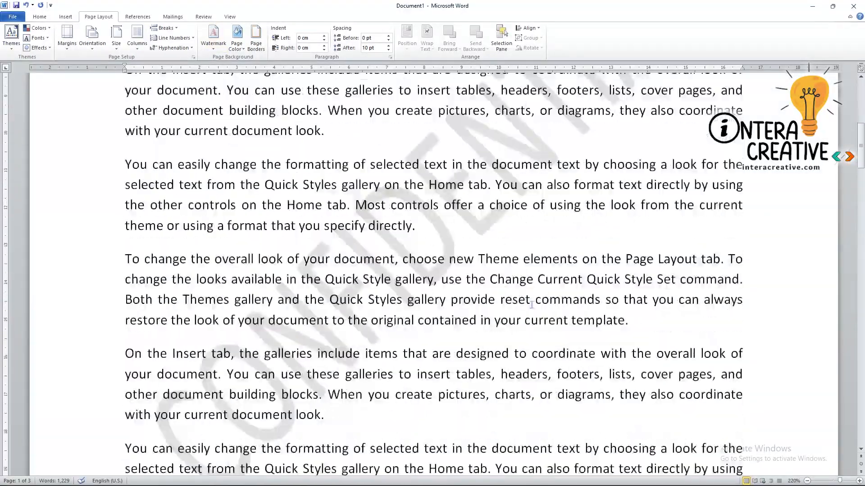
scroll(567, 292, down, 12)
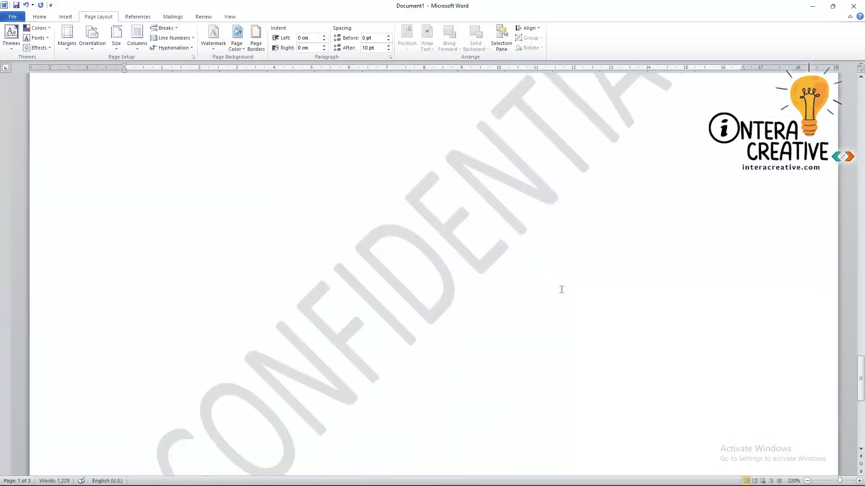
scroll(559, 289, up, 15)
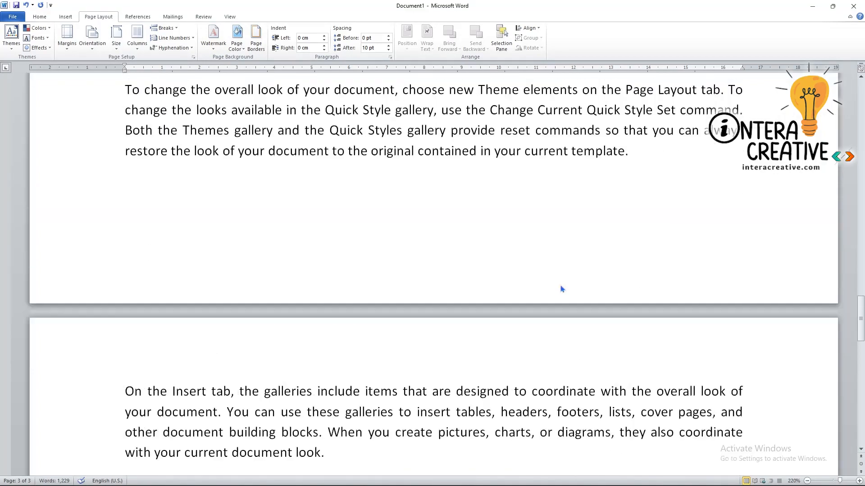
scroll(559, 284, up, 15)
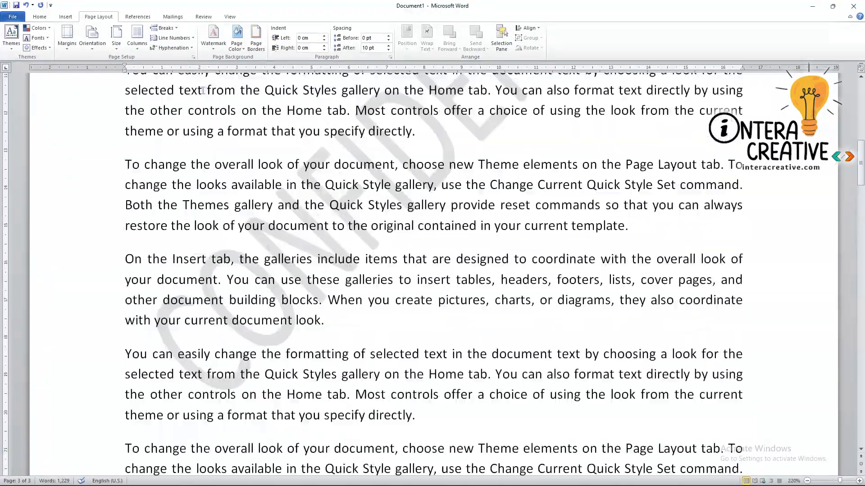
scroll(368, 300, down, 15)
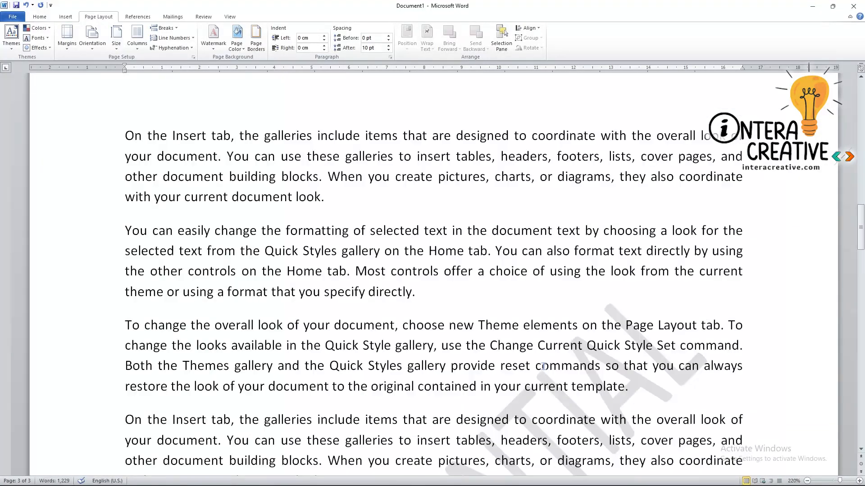
scroll(554, 366, down, 10)
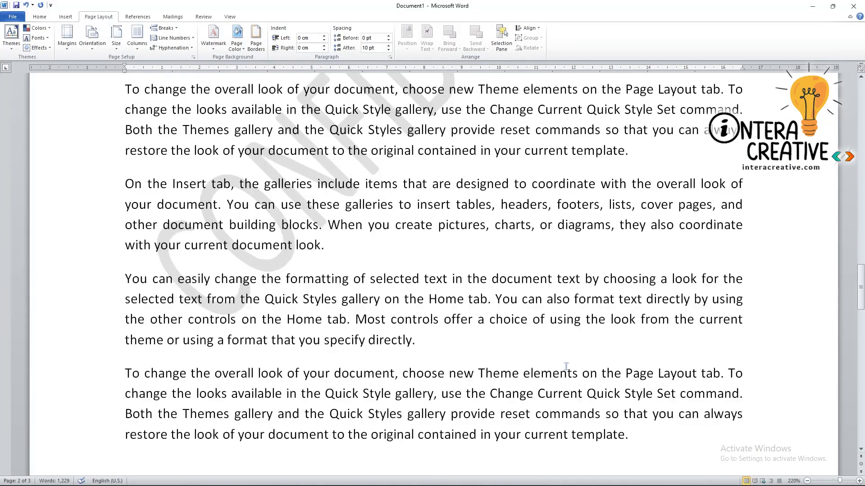
scroll(567, 366, up, 3)
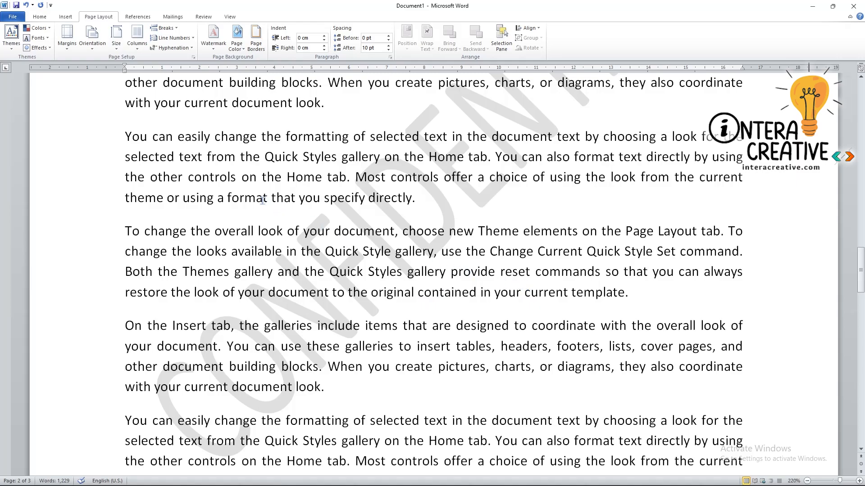
scroll(265, 200, up, 20)
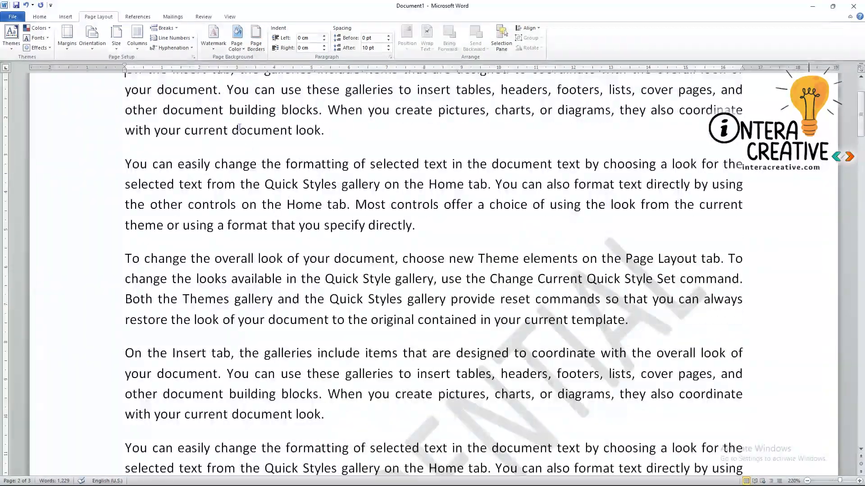
Remove the CONFIDENTIAL watermark from the document.
click(215, 46)
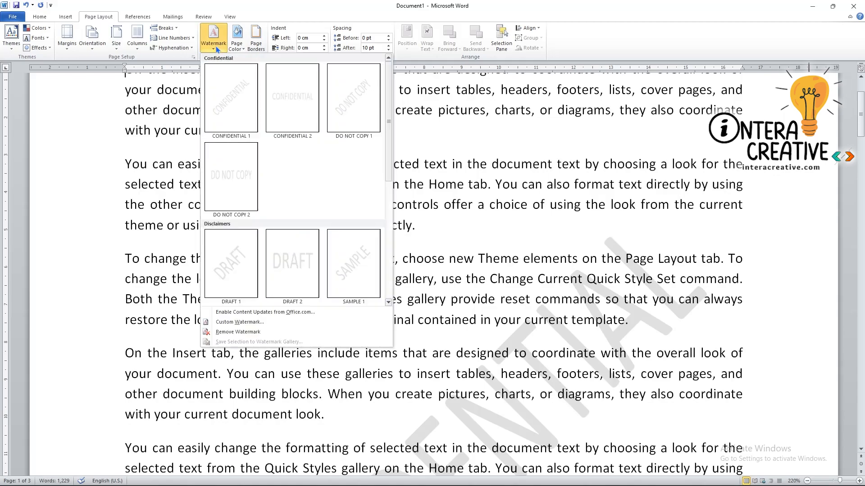
click(235, 332)
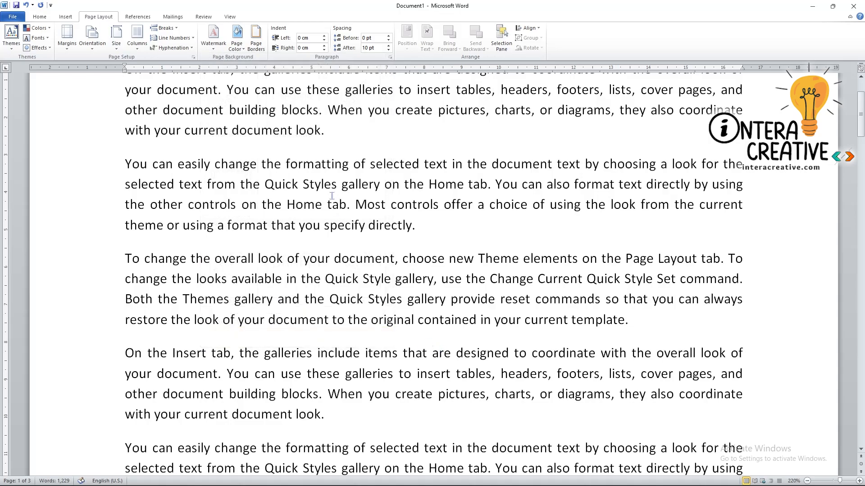
Add a custom text watermark reading "Intera Creative Technologies" in the standard green color.
click(214, 47)
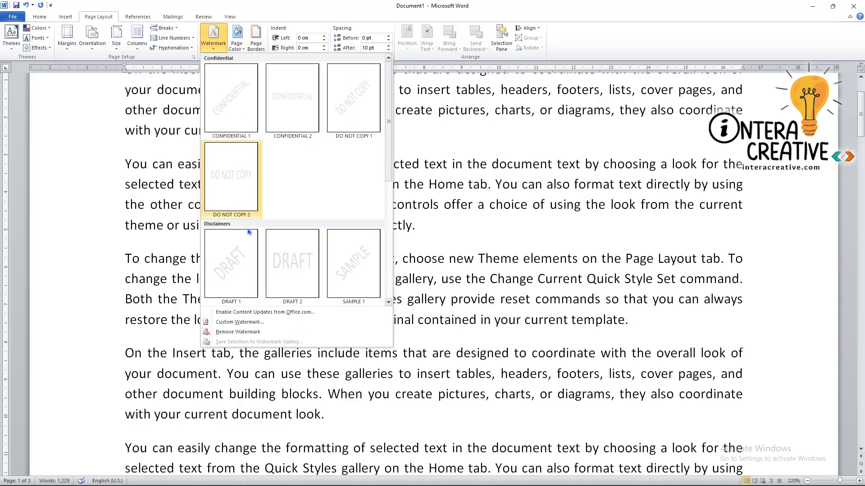
click(248, 322)
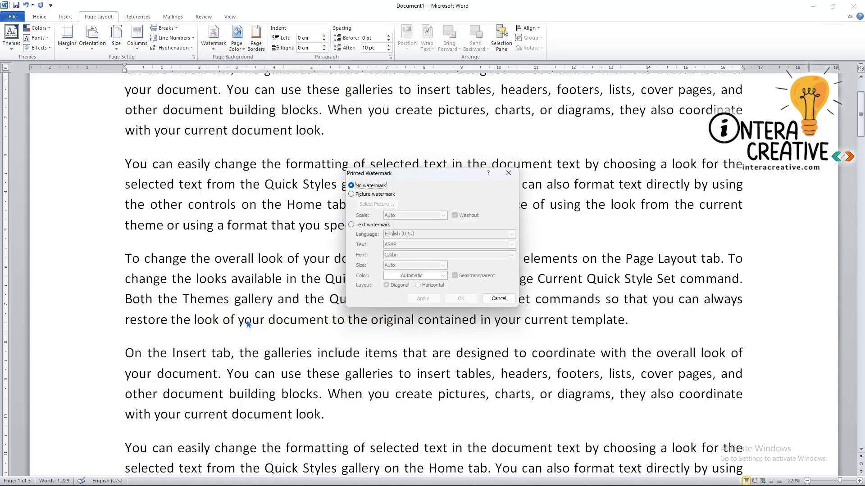
click(352, 226)
click(425, 247)
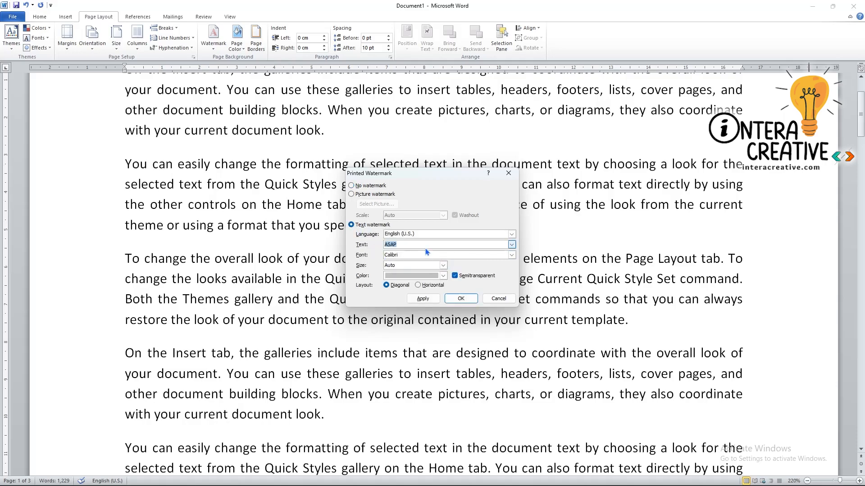
text(Intera Creative Technologies)
click(443, 276)
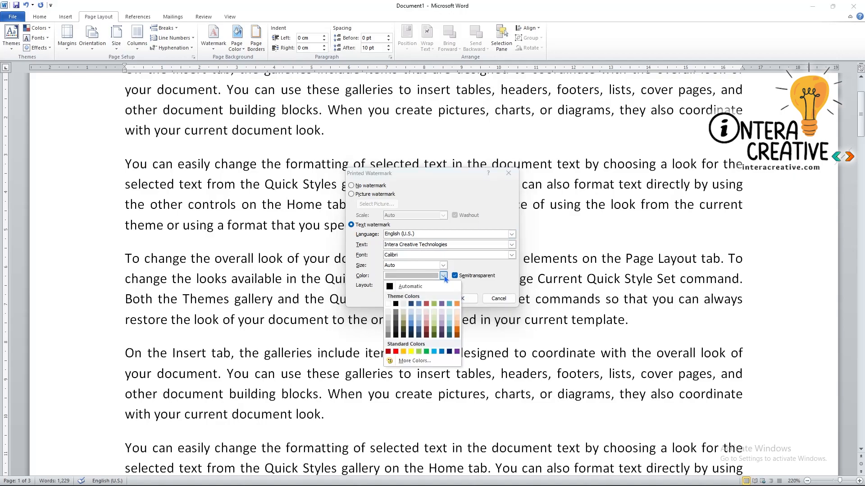
click(426, 351)
click(435, 299)
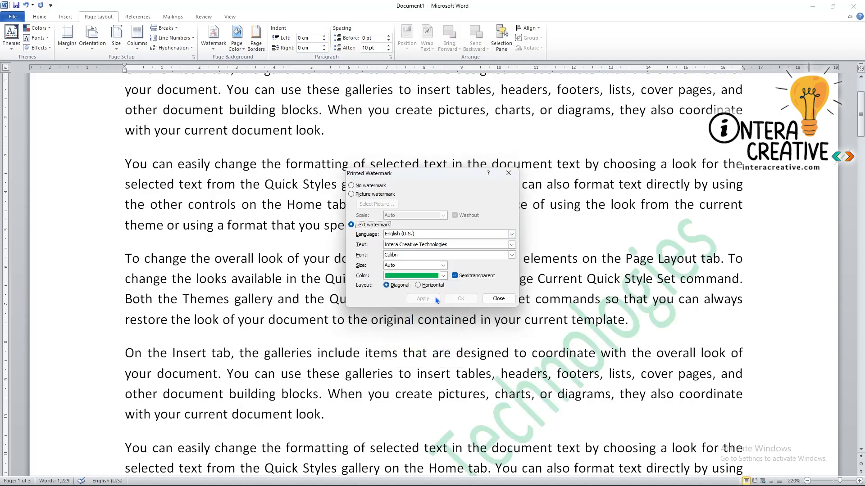
click(508, 301)
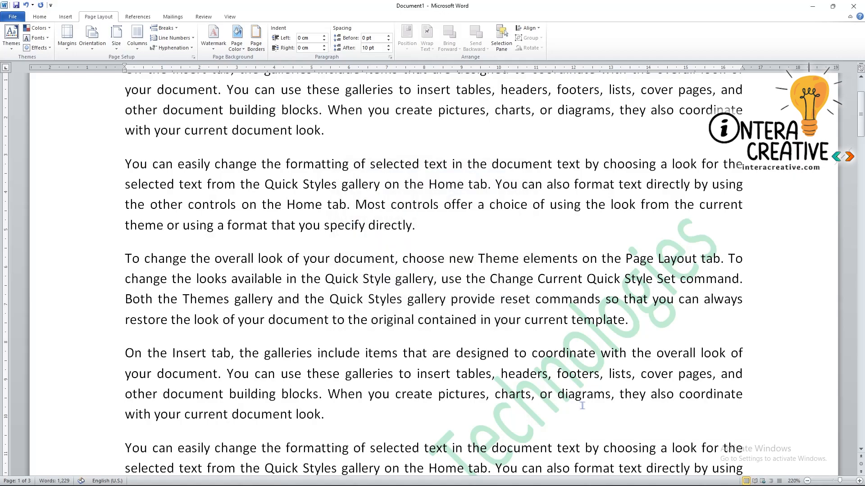
scroll(585, 408, down, 2)
scroll(585, 408, up, 7)
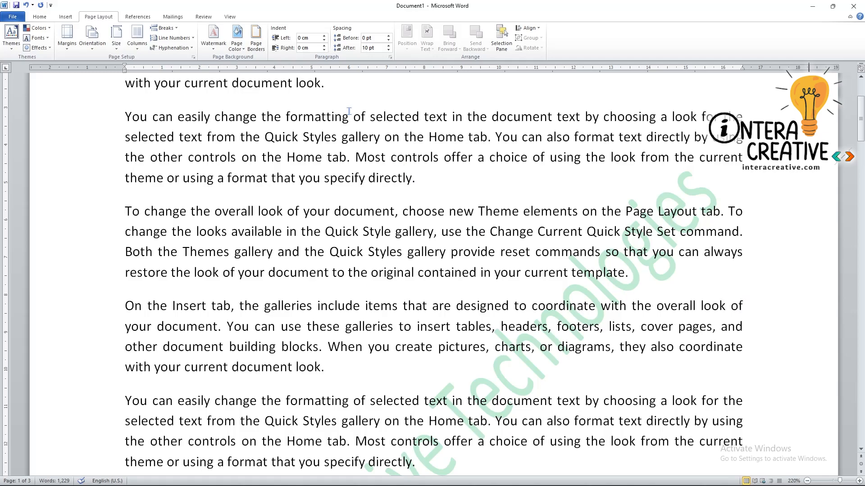
Change the "Intera Creative Technologies" watermark's layout to Horizontal.
click(214, 36)
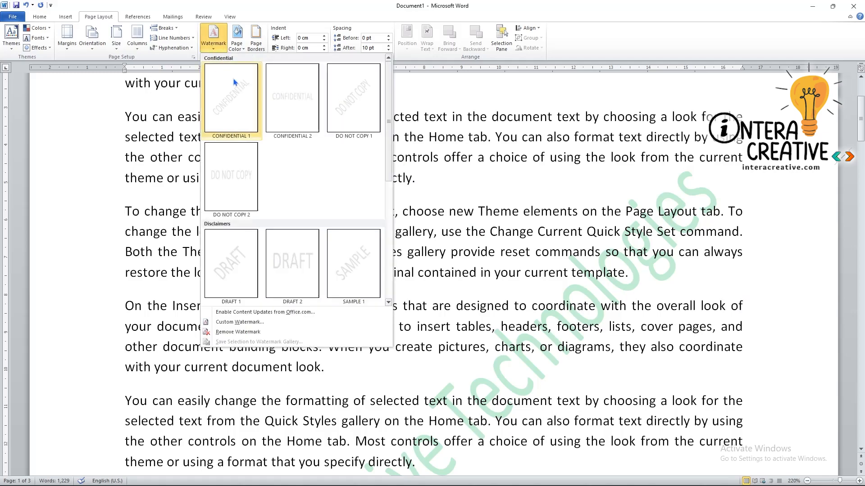
click(238, 322)
click(426, 285)
click(422, 299)
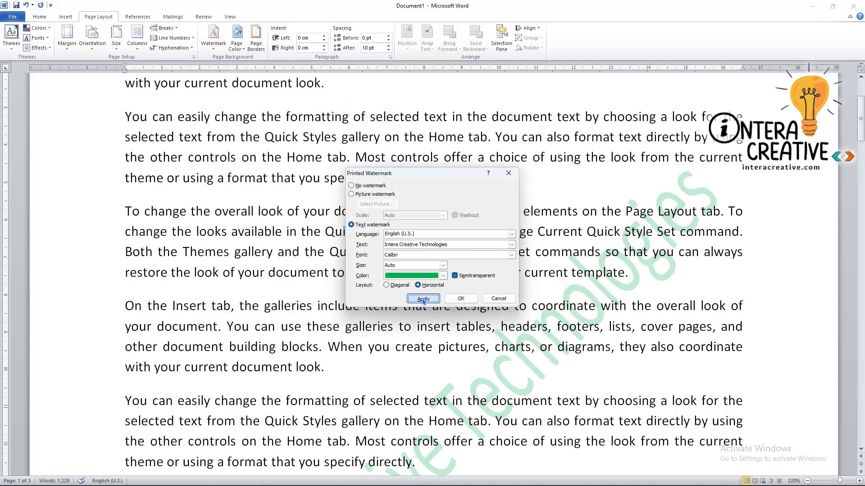
click(504, 299)
scroll(490, 325, up, 5)
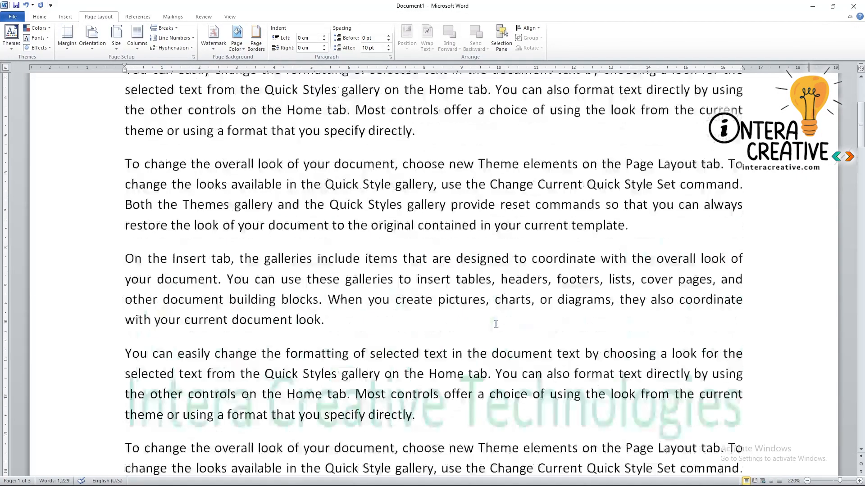
Set the custom watermark's layout back to Diagonal, check it across the pages and return to the document's start.
click(213, 37)
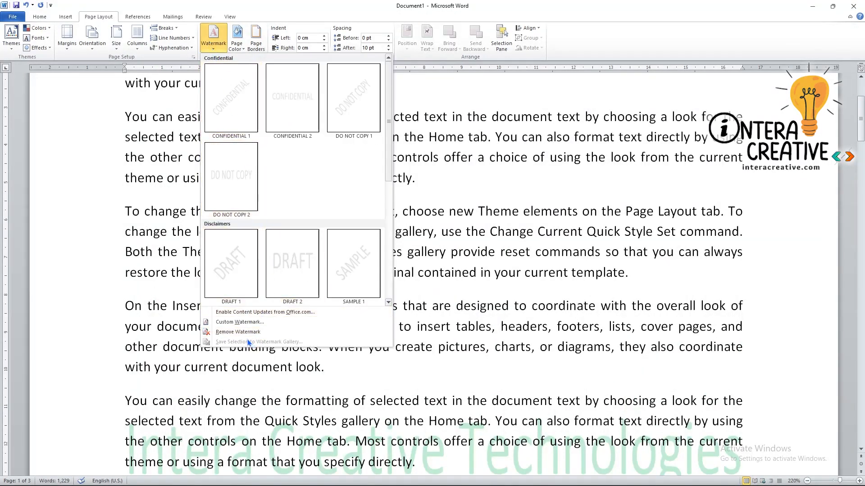
click(236, 323)
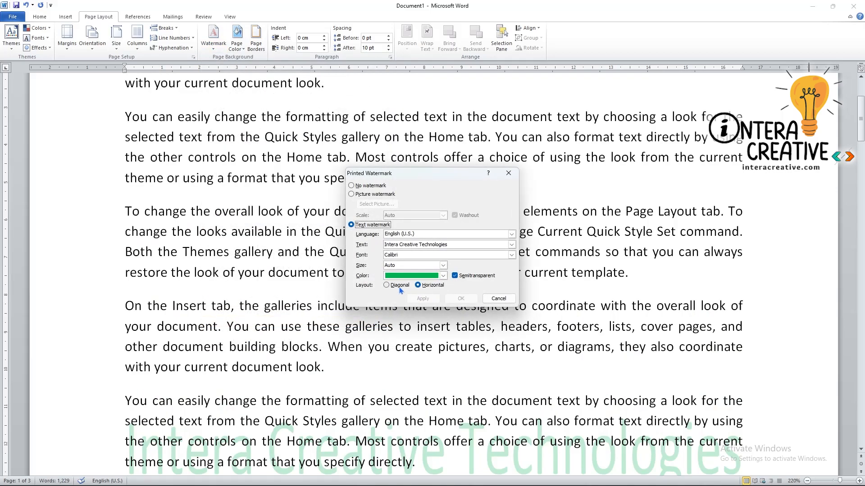
click(386, 285)
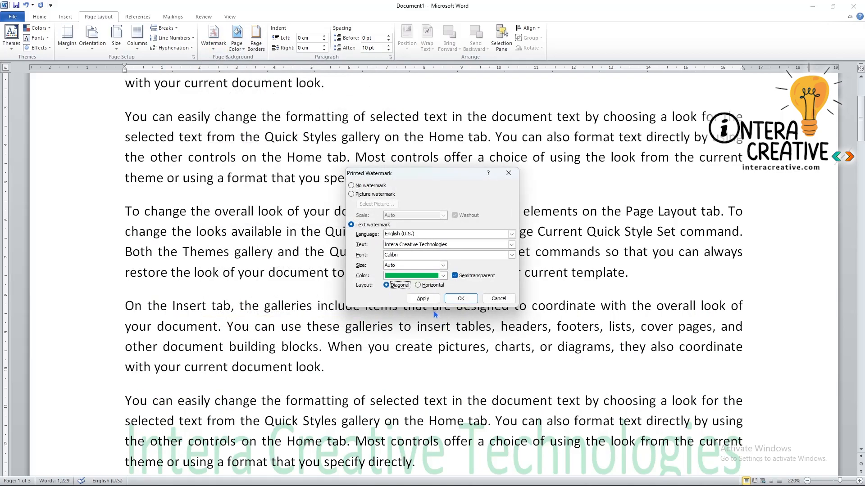
click(460, 298)
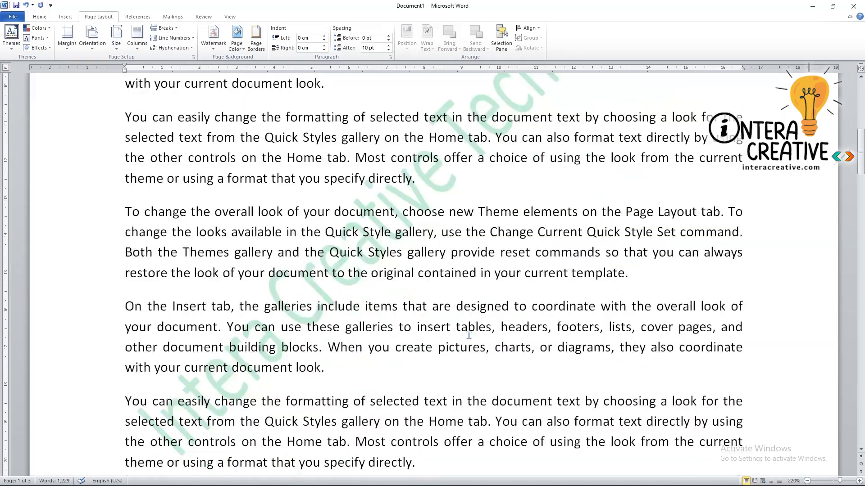
scroll(469, 336, down, 8)
scroll(474, 317, down, 8)
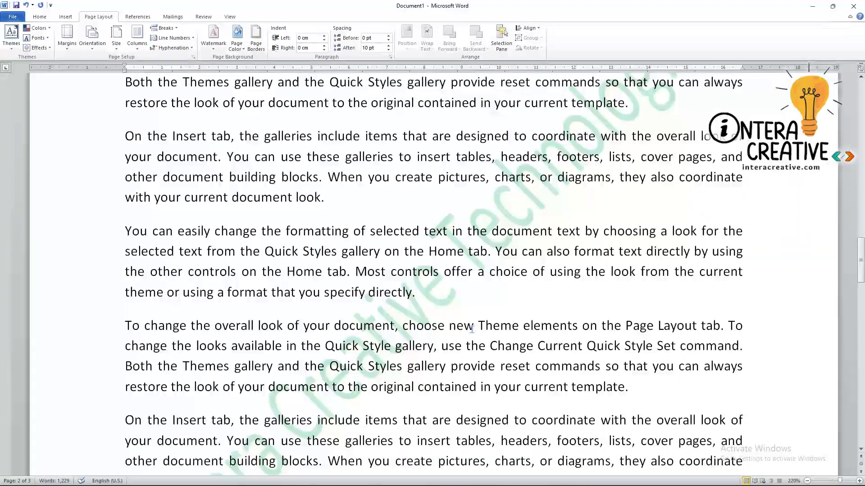
key(ctrl+Home)
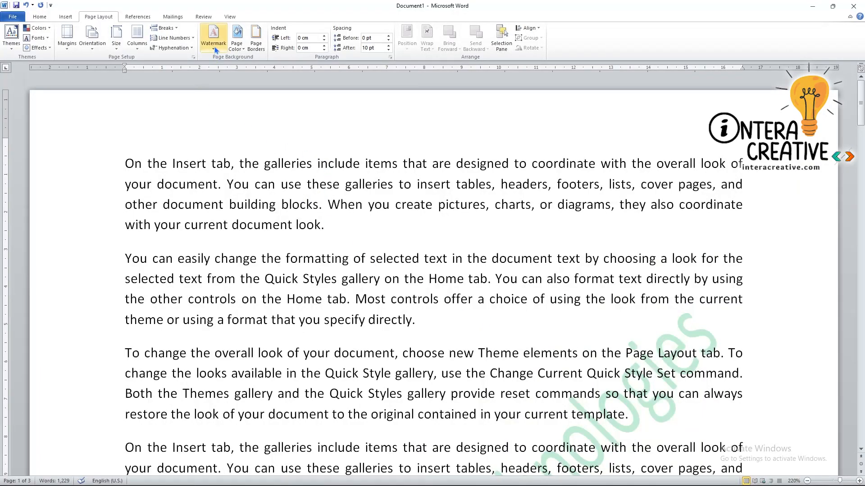
Switch the document's custom watermark from text to a picture watermark and open the picture selection.
scroll(486, 308, down, 5)
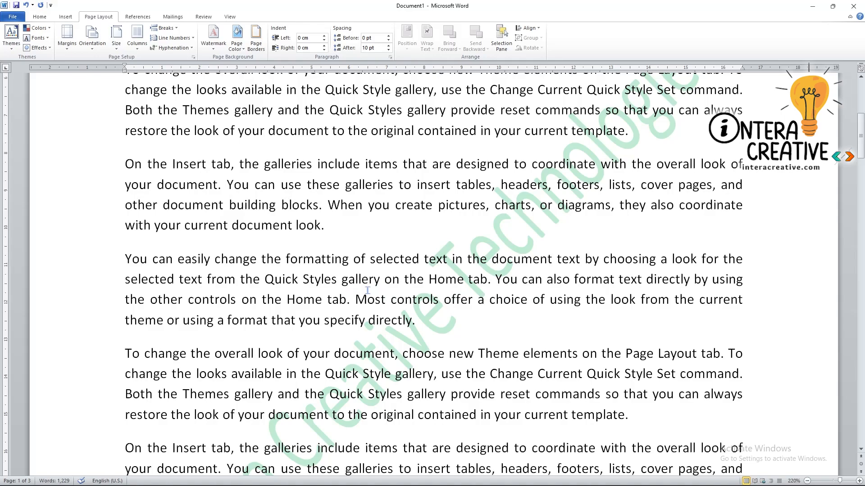
click(212, 48)
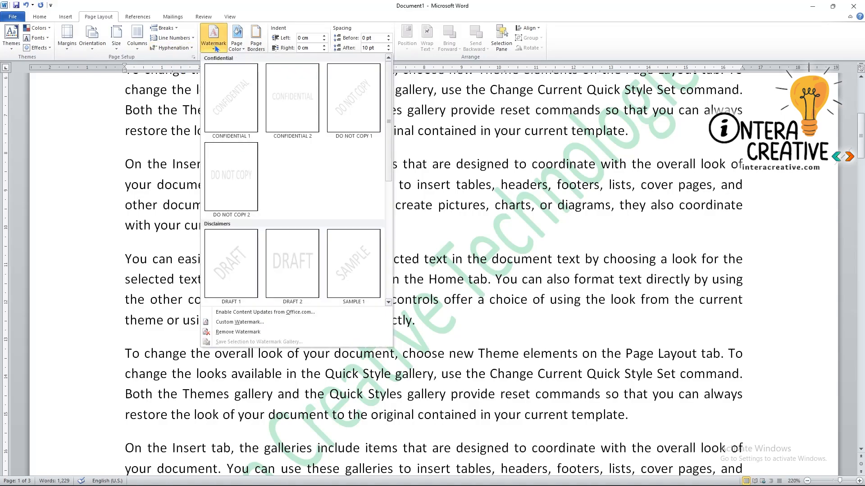
click(241, 321)
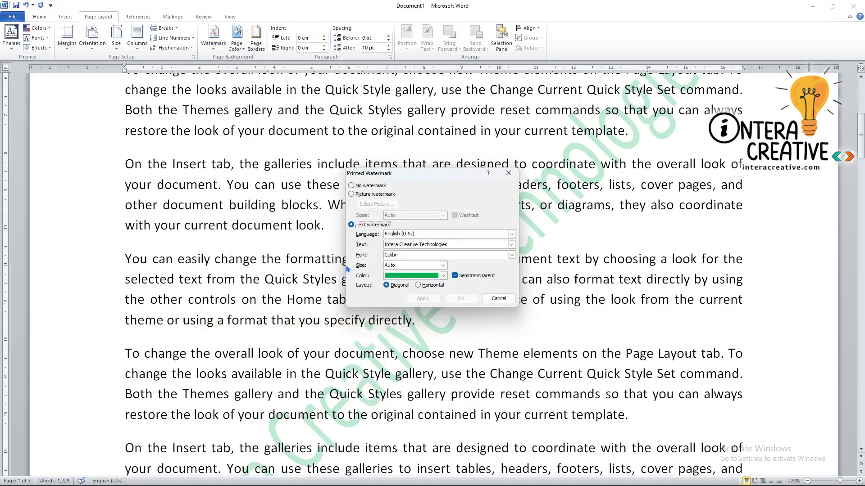
click(352, 195)
click(378, 205)
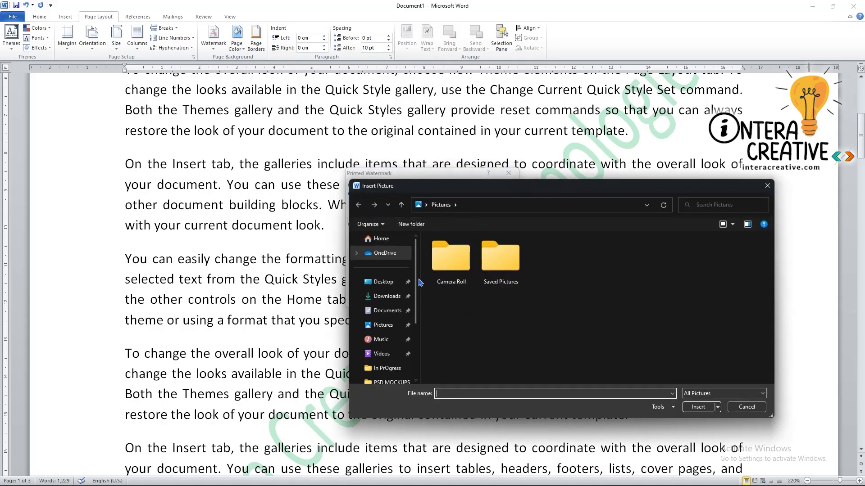
Look through the Documents, Downloads and Recs folders for a picture to use as the watermark.
drag(418, 282, 418, 318)
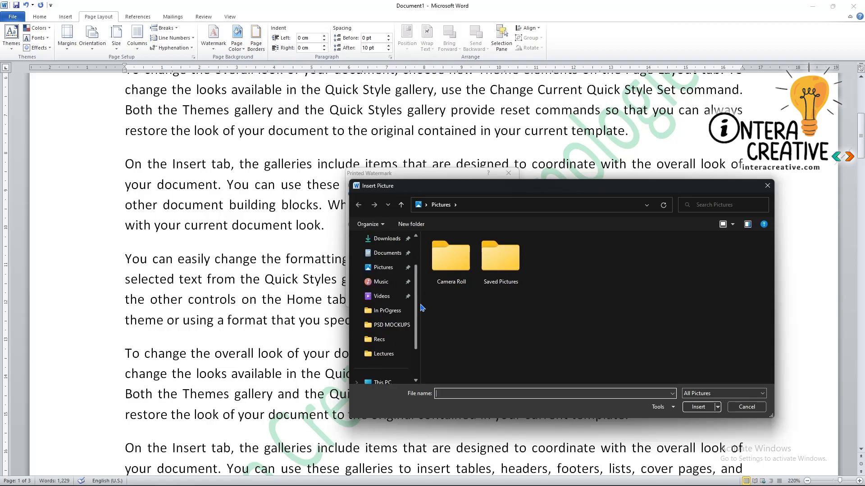
scroll(385, 288, up, 1)
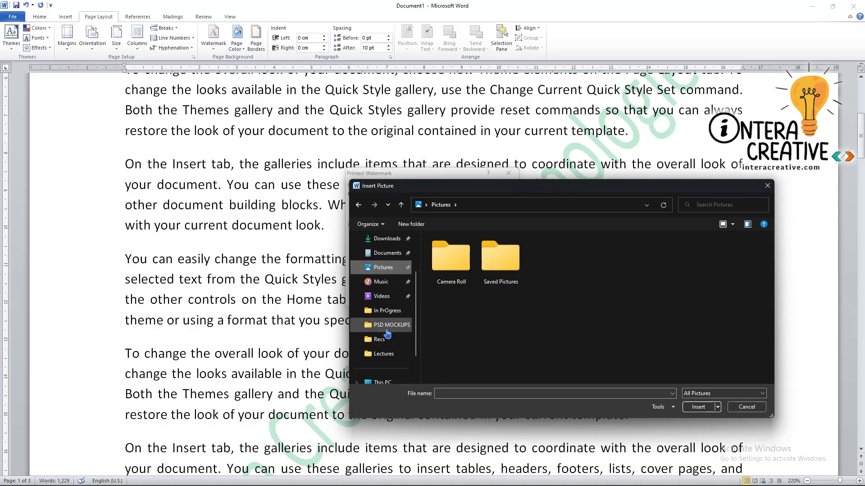
click(383, 253)
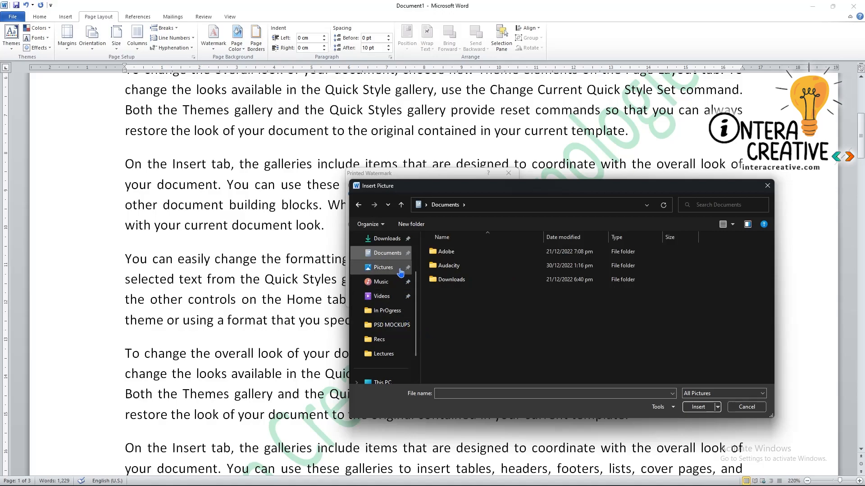
scroll(401, 273, up, 2)
click(388, 270)
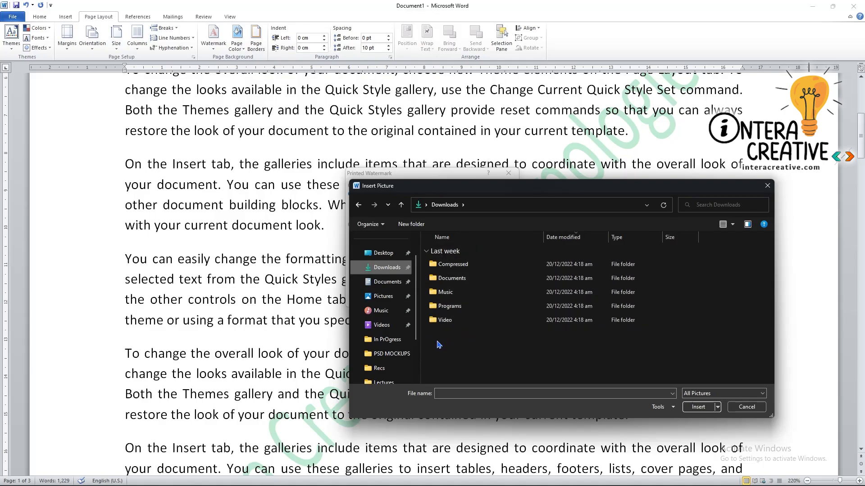
click(382, 282)
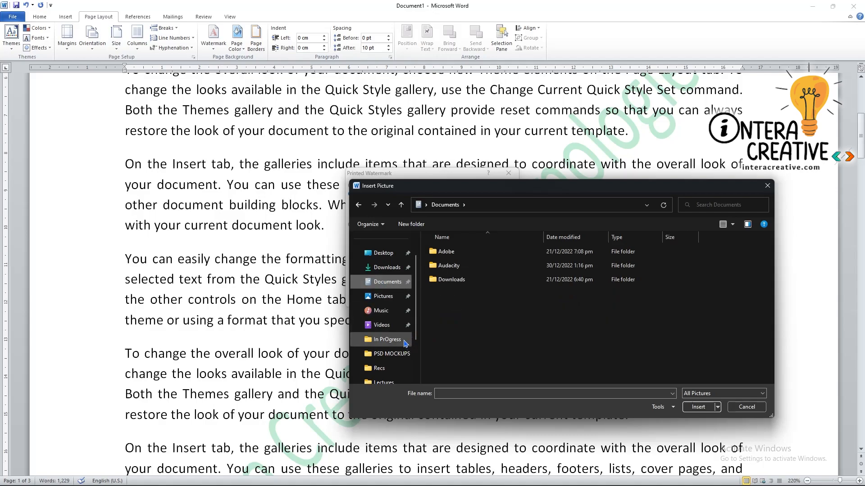
scroll(385, 306, down, 3)
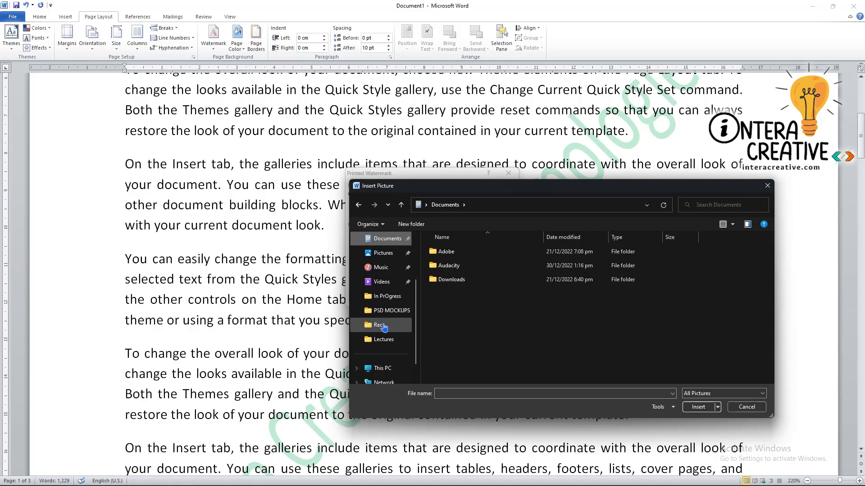
scroll(388, 358, down, 1)
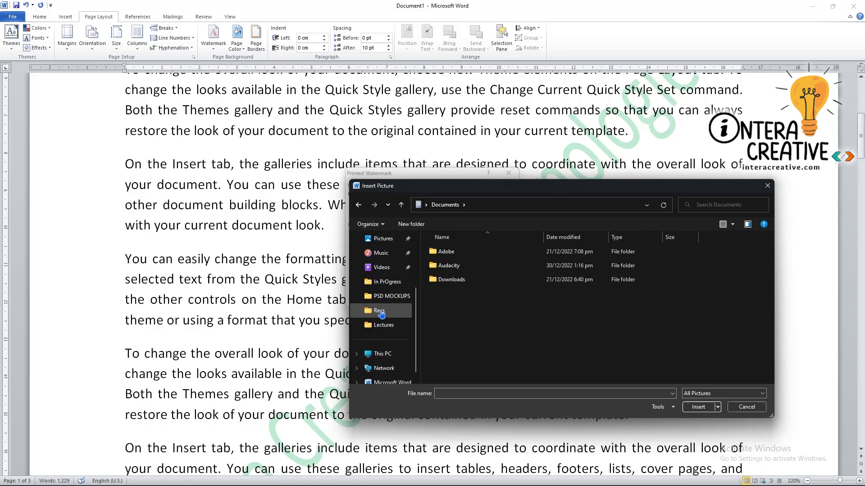
click(380, 312)
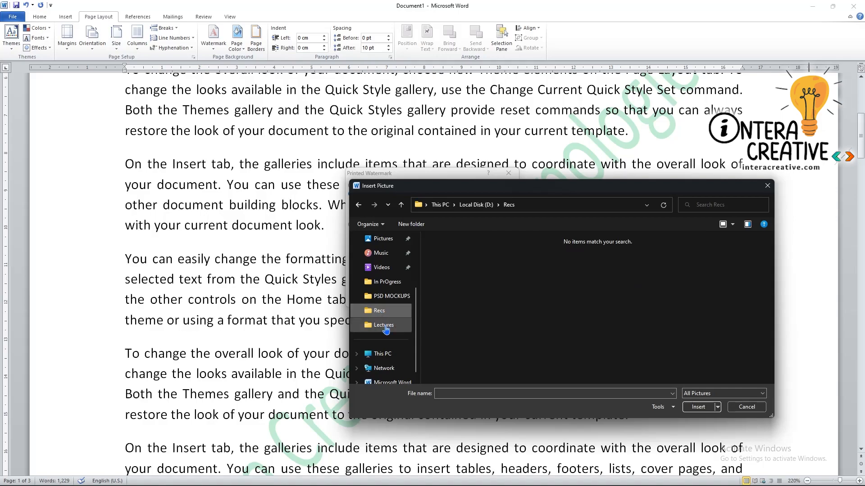
Apply IMG-20221230-WA0094 from Local Disk (D:) as the picture watermark with Auto scale and Washout on.
click(382, 354)
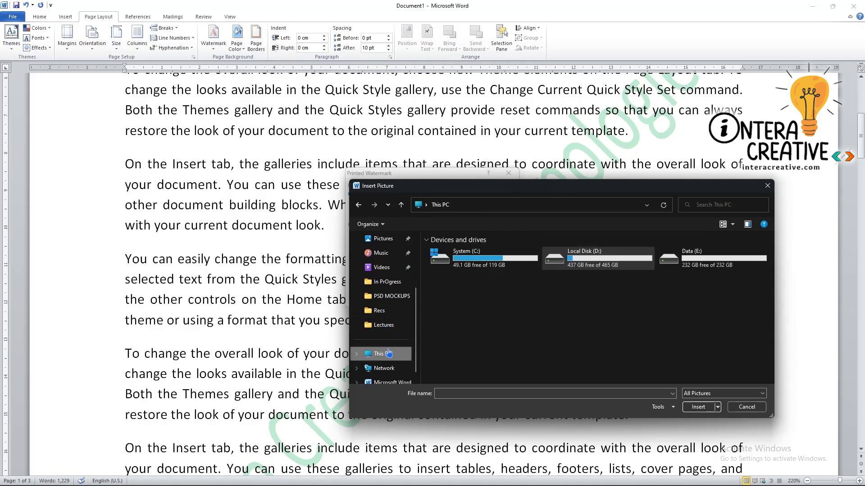
double_click(615, 266)
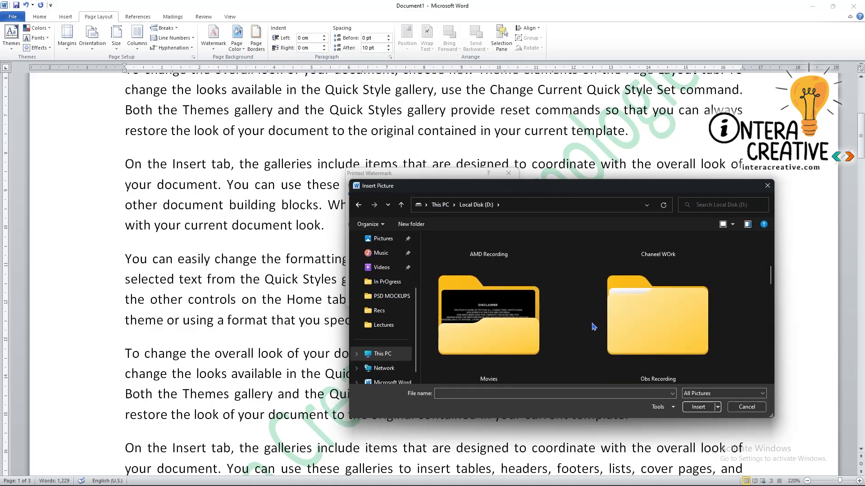
scroll(598, 327, down, 3)
double_click(489, 309)
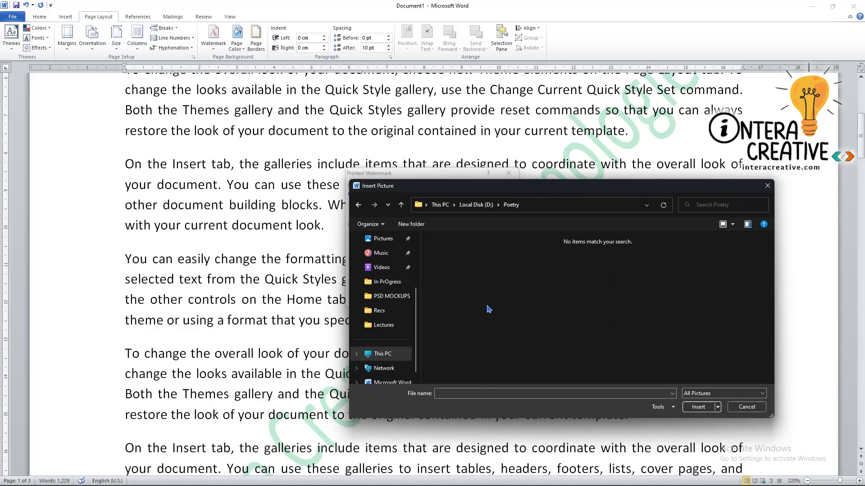
click(359, 205)
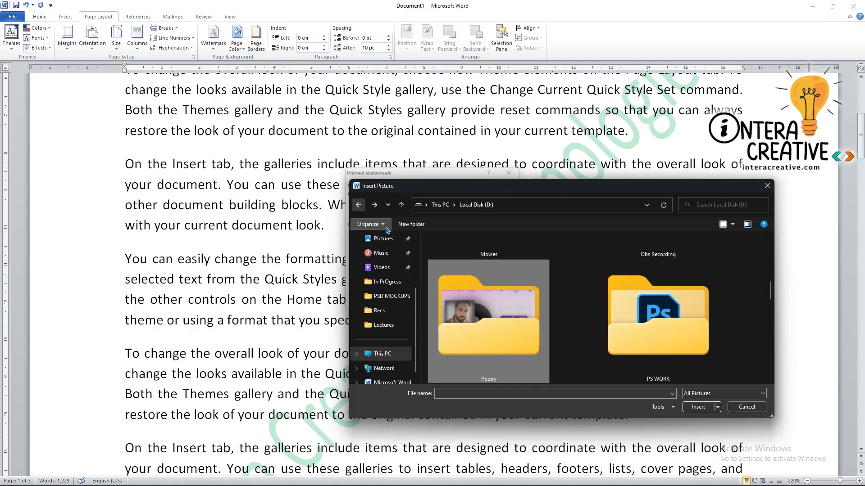
scroll(607, 332, down, 3)
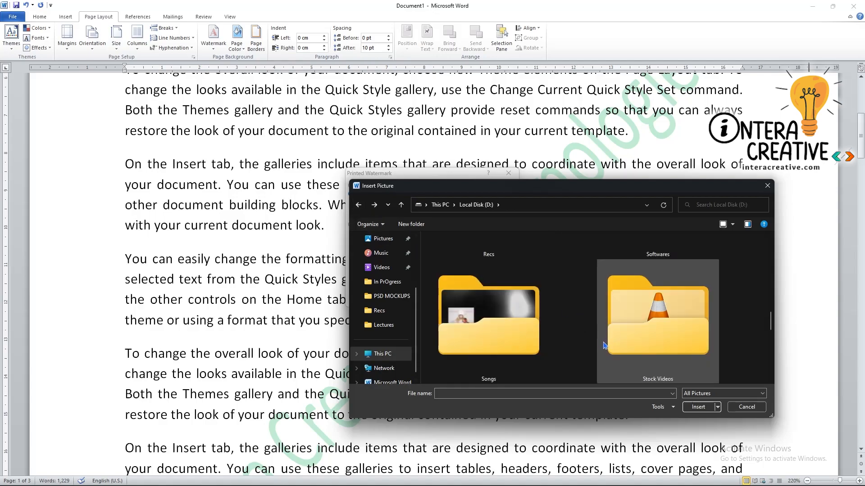
scroll(604, 345, down, 3)
scroll(602, 348, down, 3)
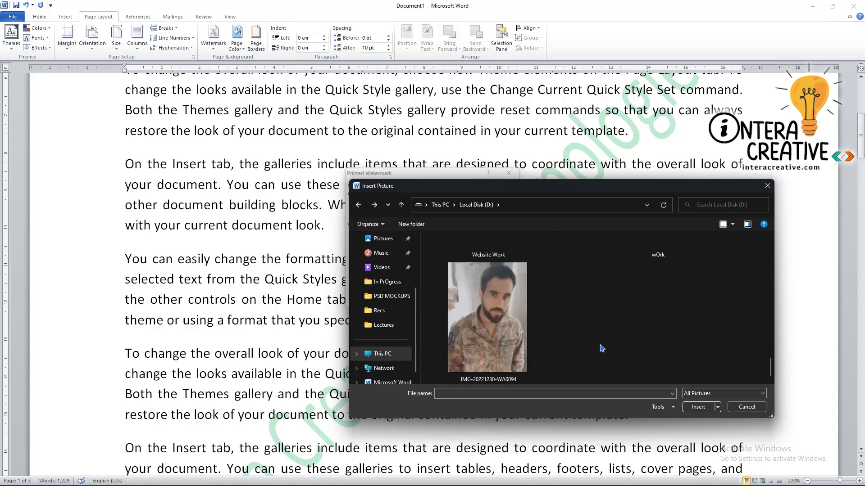
click(510, 331)
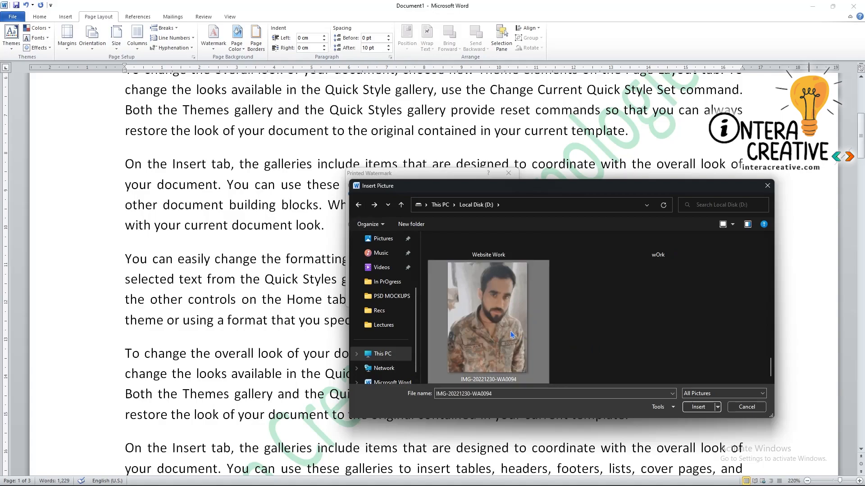
click(698, 406)
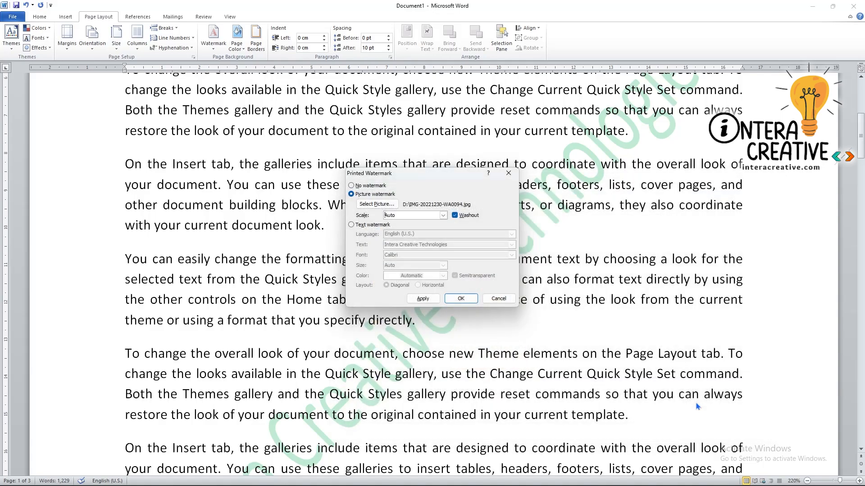
click(458, 299)
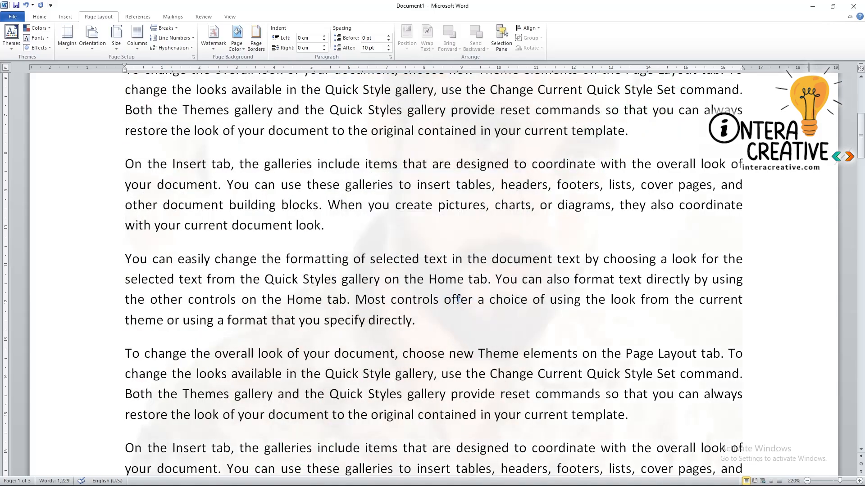
Turn off Washout for the existing picture watermark and apply the change.
scroll(480, 296, down, 15)
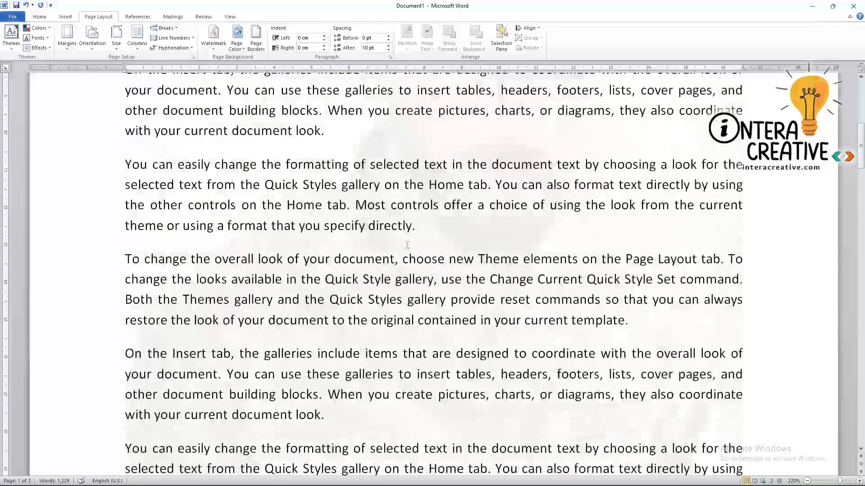
click(214, 38)
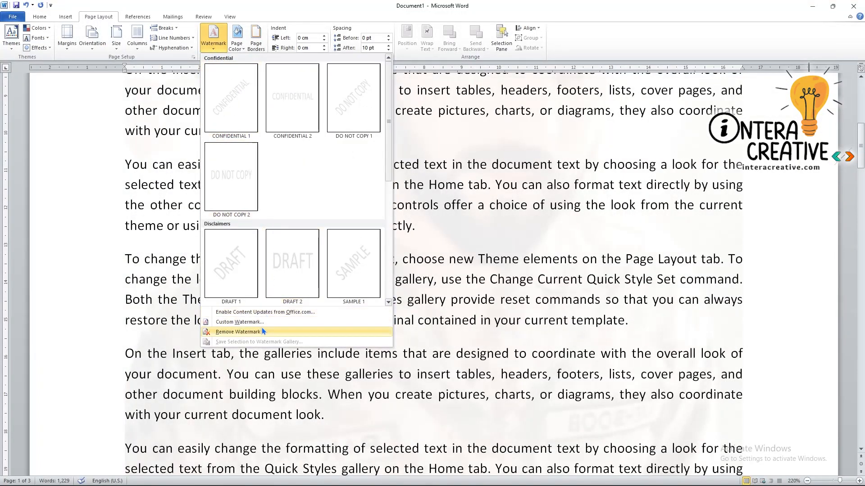
click(248, 323)
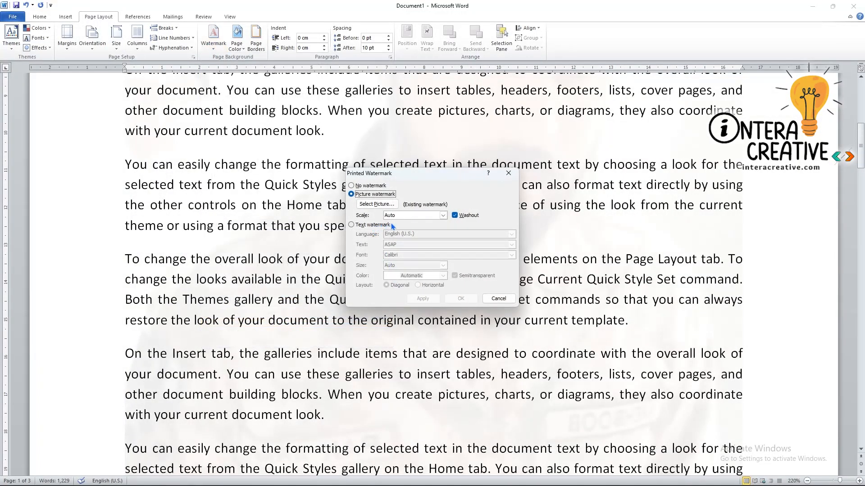
click(455, 215)
click(457, 298)
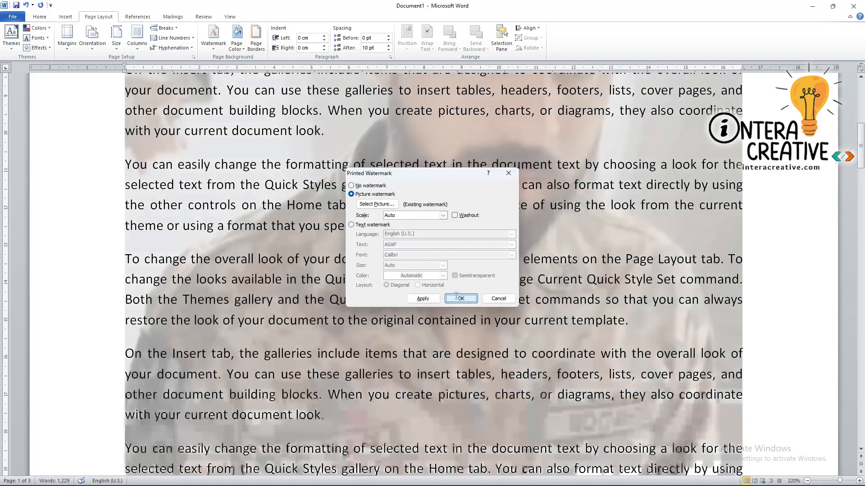
Look through the document's pages to examine how the picture watermark appears behind the text.
scroll(524, 305, up, 2)
scroll(526, 306, down, 6)
scroll(526, 308, down, 15)
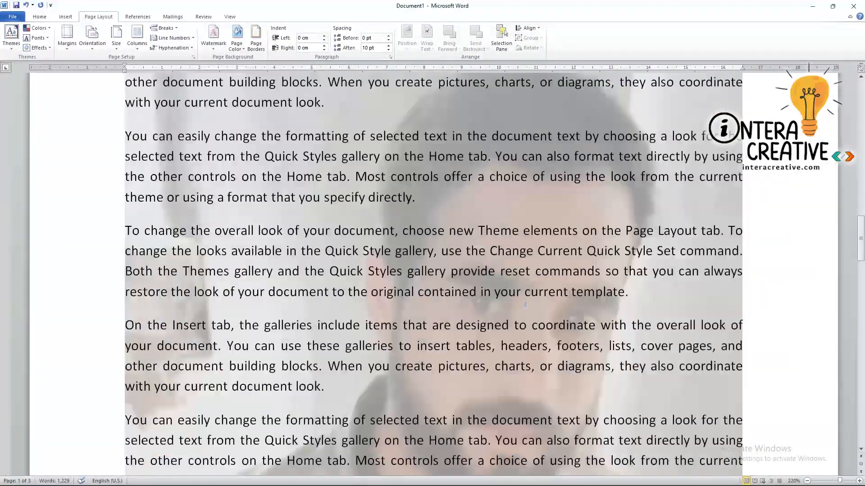
scroll(526, 307, down, 20)
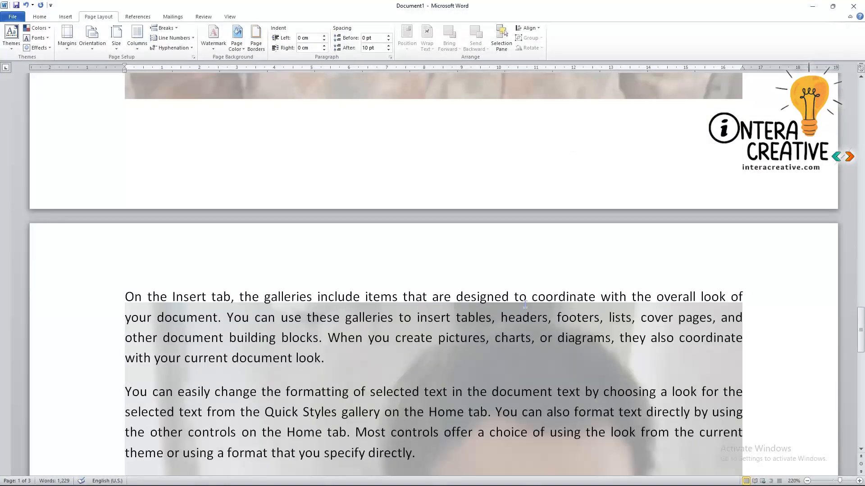
scroll(528, 309, up, 15)
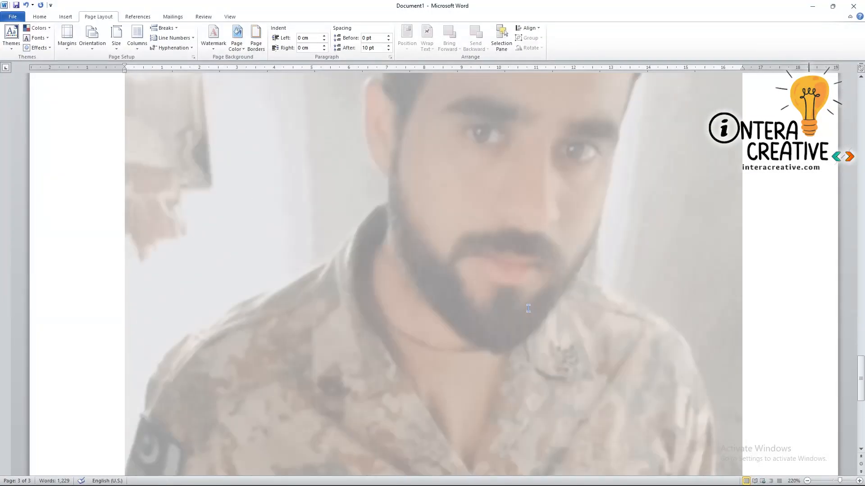
scroll(529, 308, down, 3)
scroll(530, 308, up, 20)
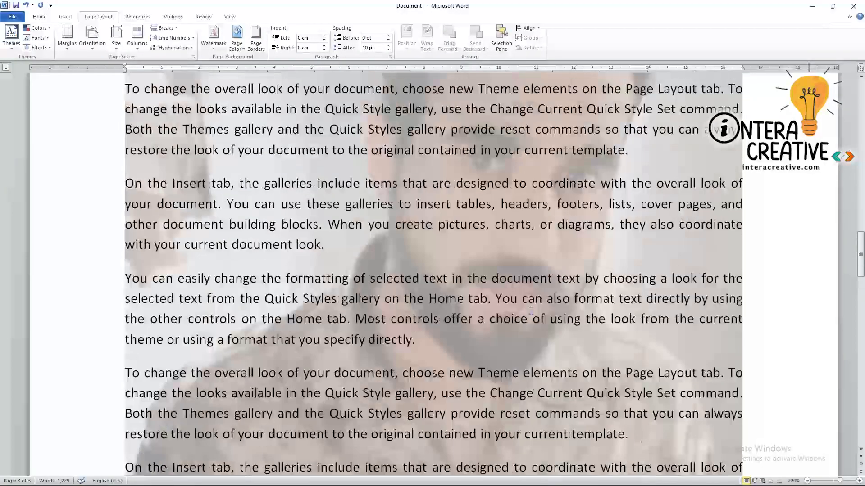
scroll(530, 311, up, 2)
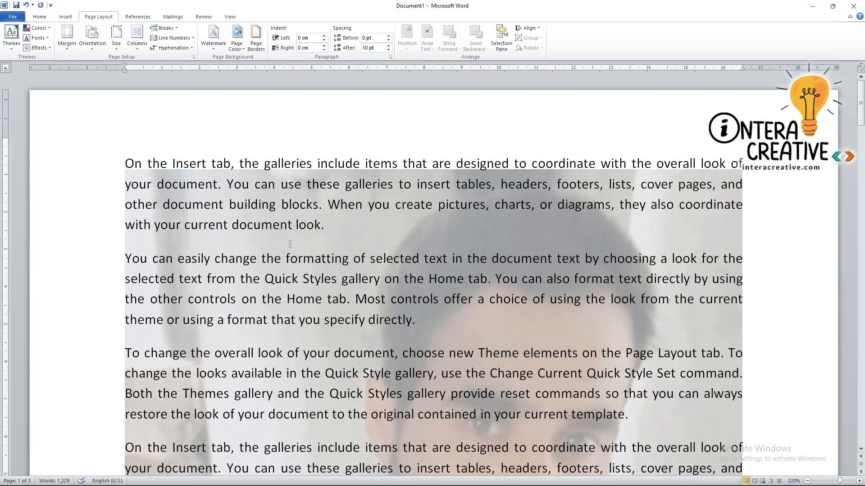
Remove the picture watermark from the document and set the page color to the light orange theme color.
click(214, 53)
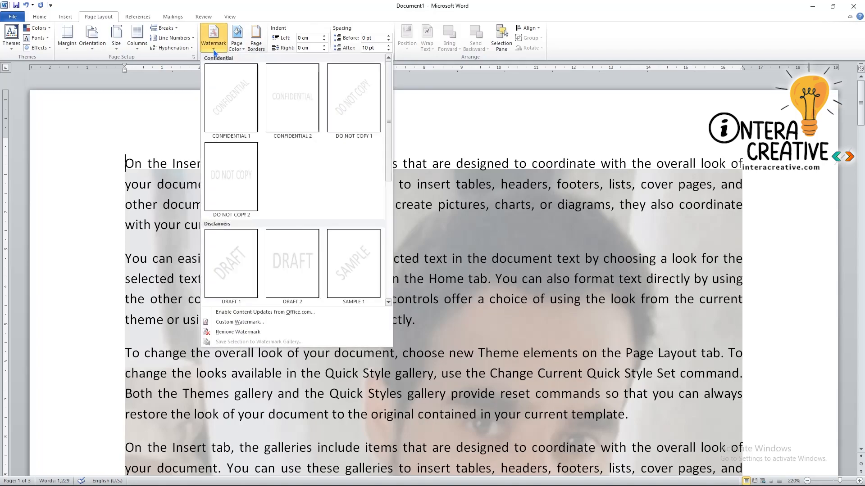
click(239, 332)
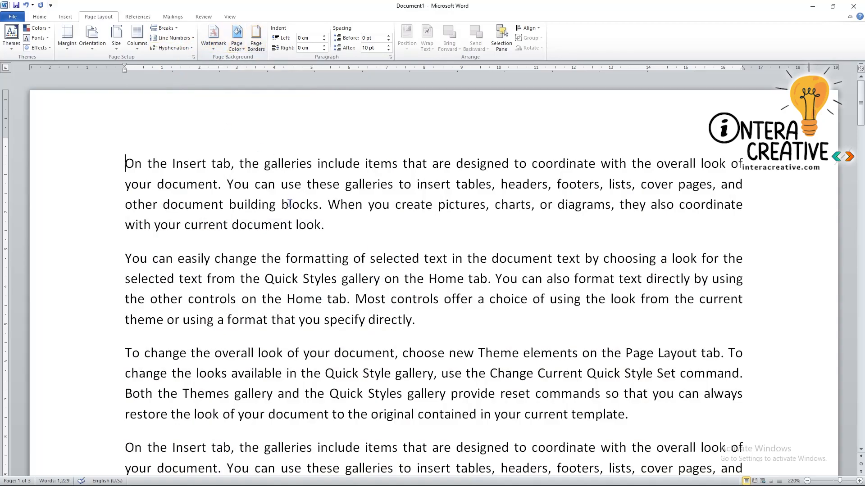
click(241, 49)
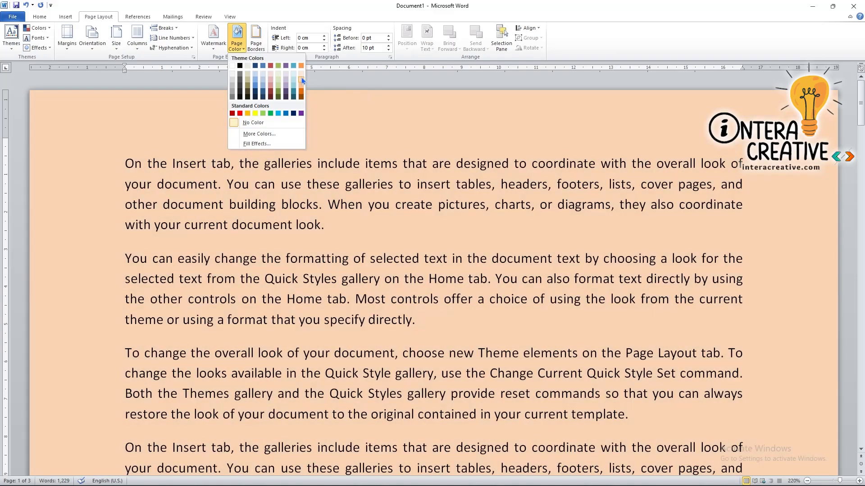
click(301, 81)
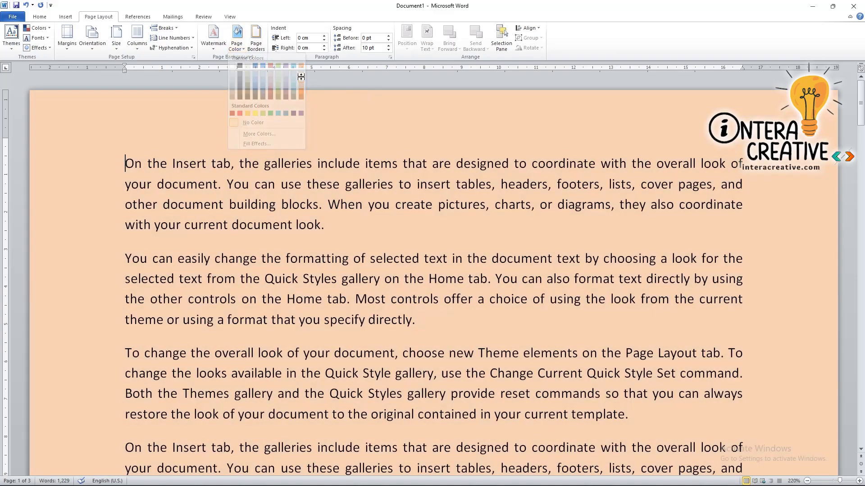
Set the document's page color to a custom medium blue picked from the color spectrum.
click(238, 46)
click(255, 135)
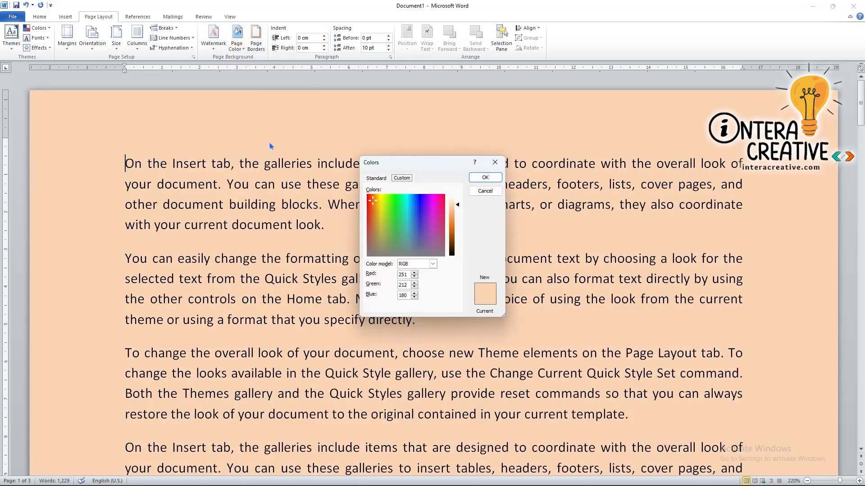
click(433, 207)
drag(434, 212, 460, 225)
click(485, 178)
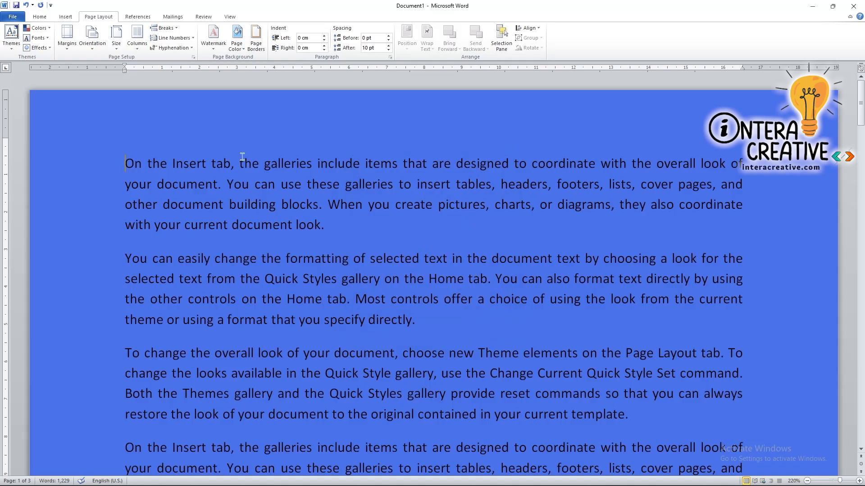
Fill the page background with a two-color gradient, keeping blue as Color 1, setting Color 2 to yellow, with Horizontal shading.
click(237, 44)
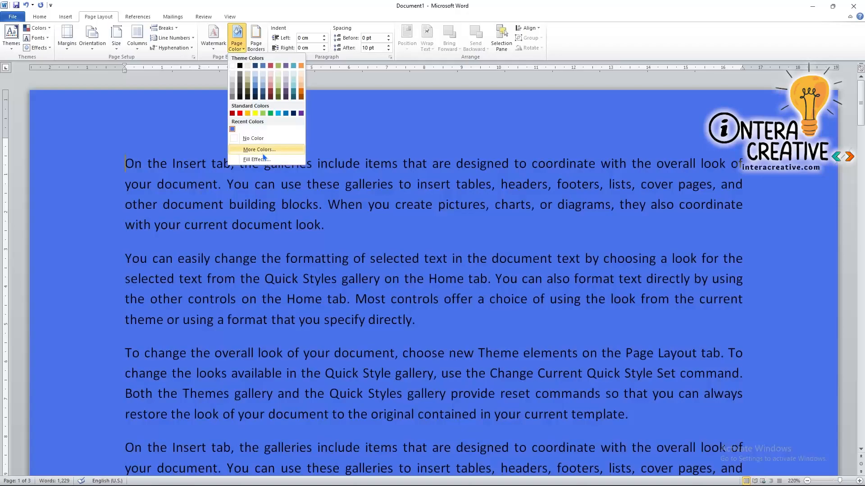
click(264, 165)
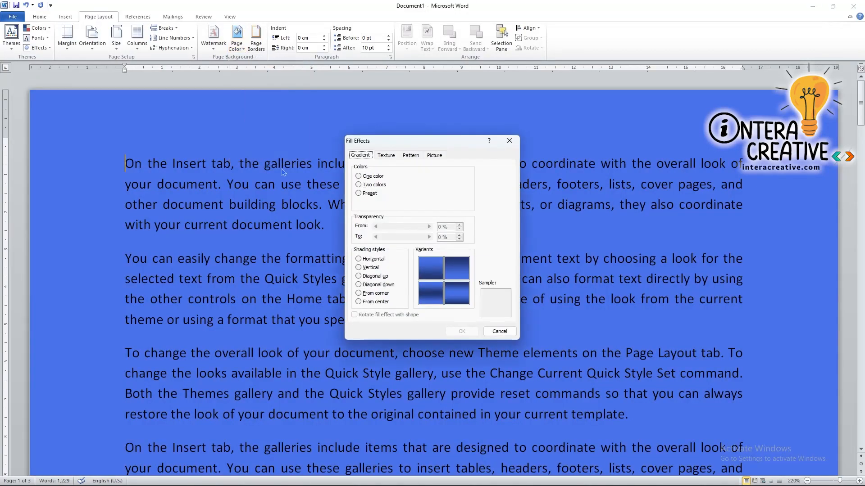
drag(413, 148, 480, 160)
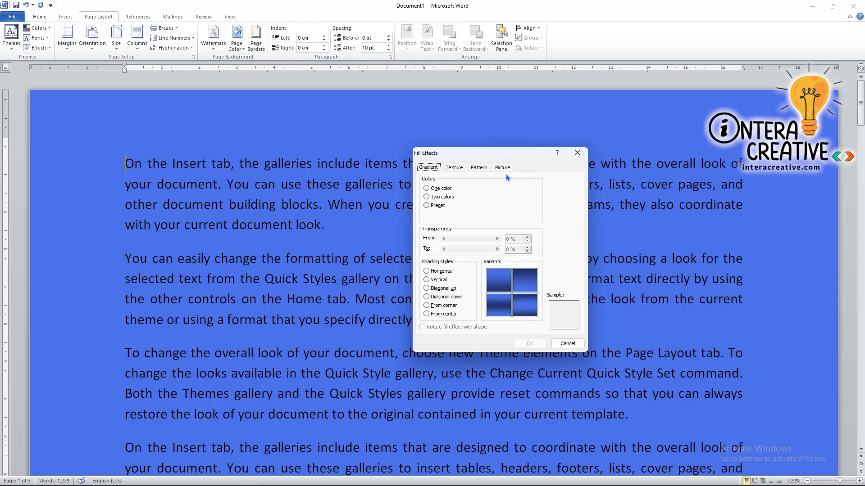
click(427, 197)
click(526, 216)
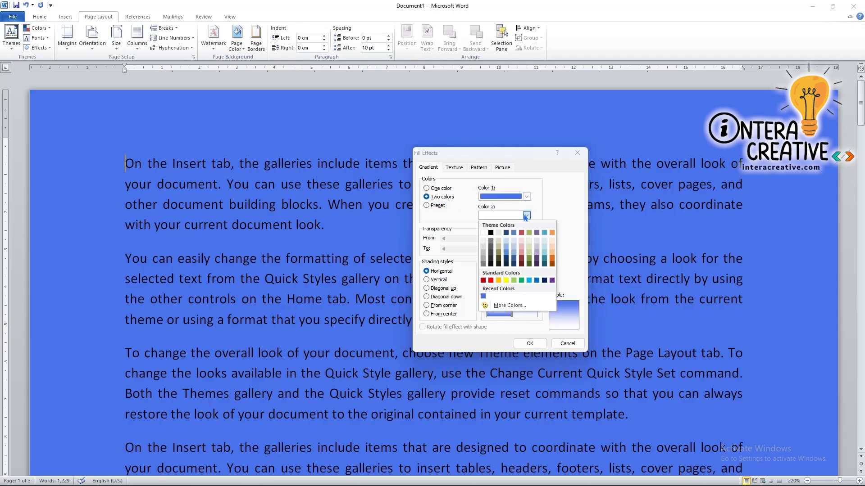
click(507, 280)
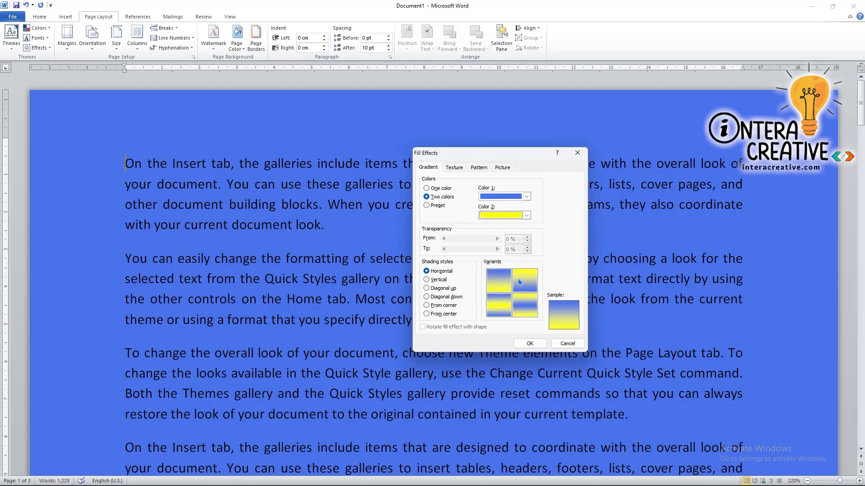
click(529, 343)
scroll(616, 334, down, 4)
scroll(617, 334, down, 12)
scroll(617, 334, up, 12)
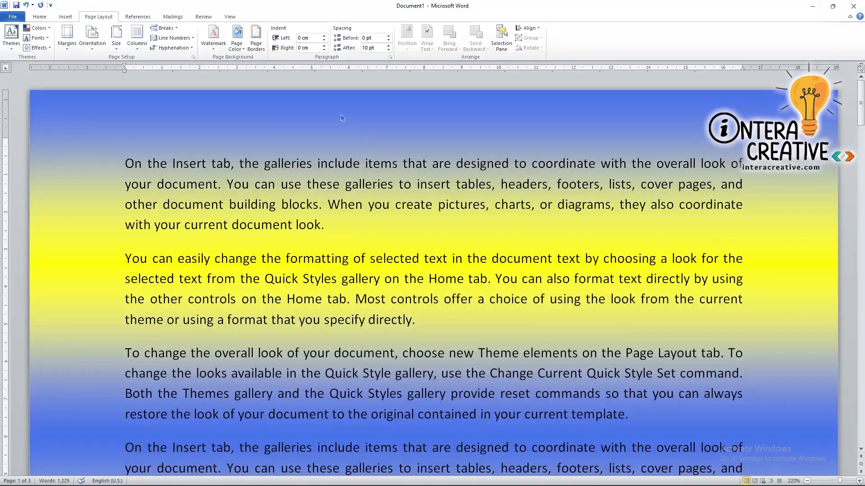
Change the blue and yellow page gradient's shading style to Diagonal up and look over all three pages.
click(237, 40)
click(272, 160)
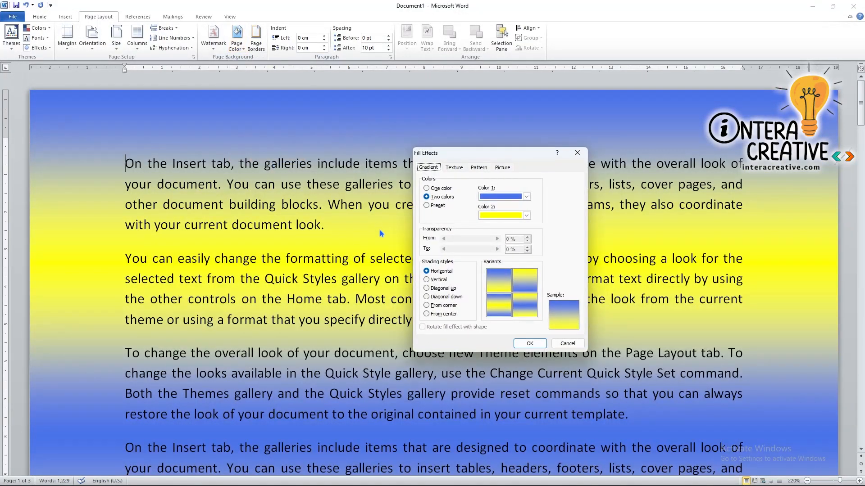
click(438, 280)
click(437, 289)
click(535, 343)
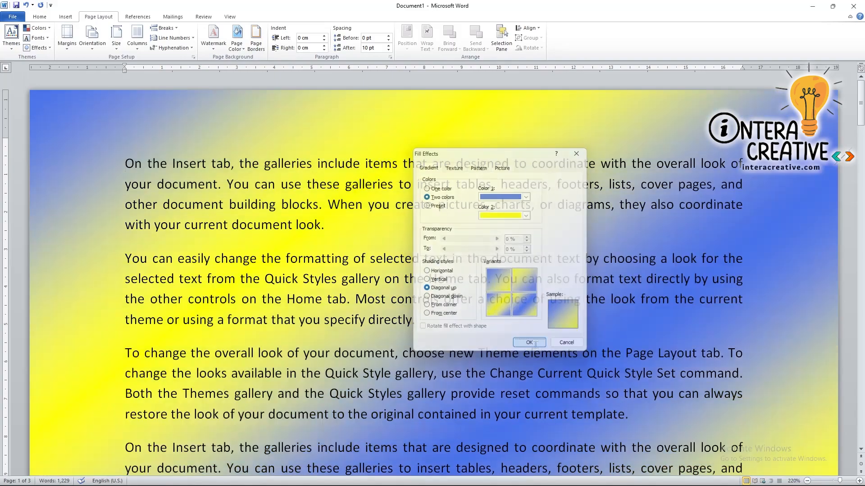
scroll(535, 344, down, 10)
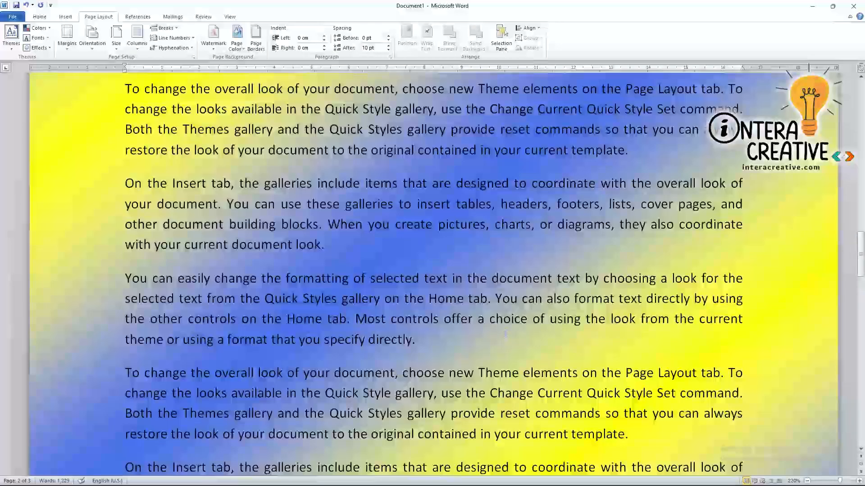
scroll(508, 338, down, 2)
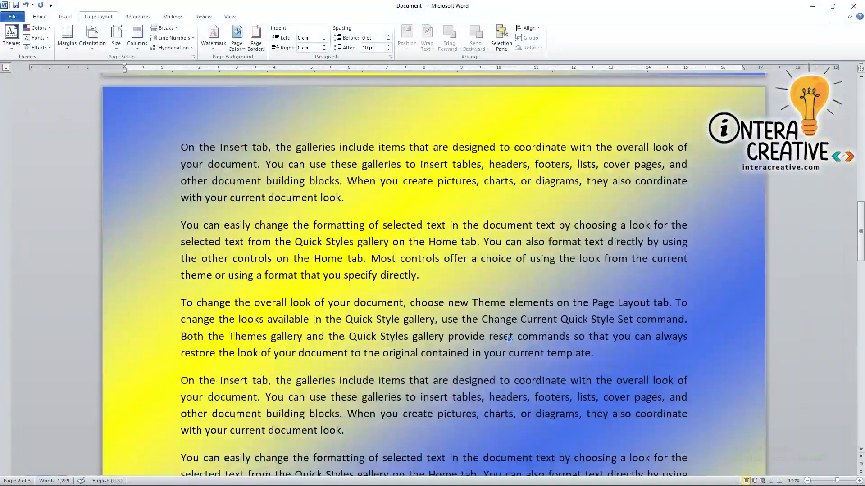
scroll(508, 339, down, 13)
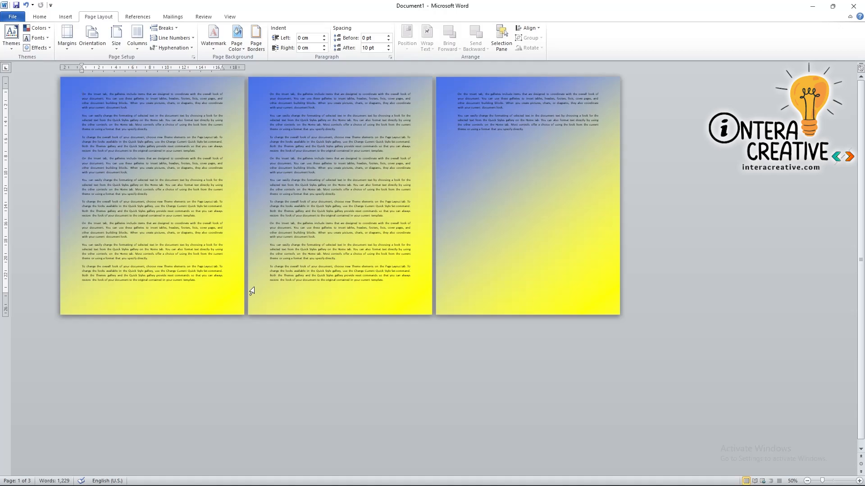
Switch the page background gradient to preset colors and try Late Sunset, Nightfall, Daybreak and Horizon.
click(236, 45)
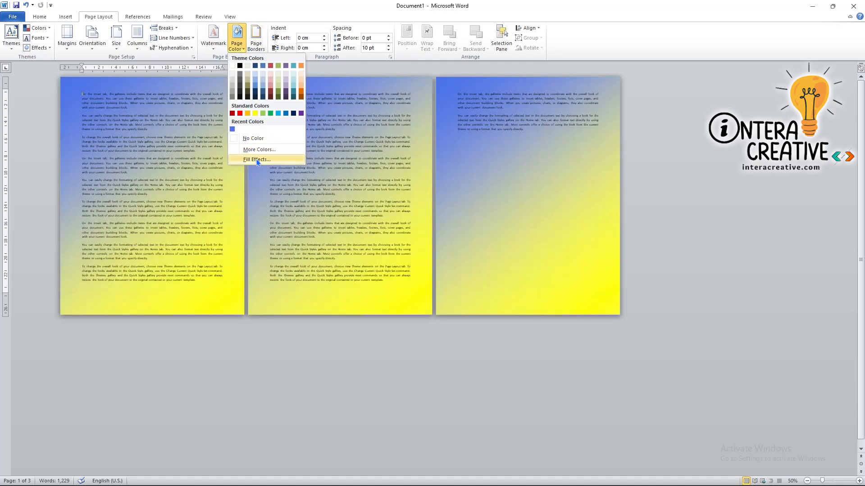
click(257, 159)
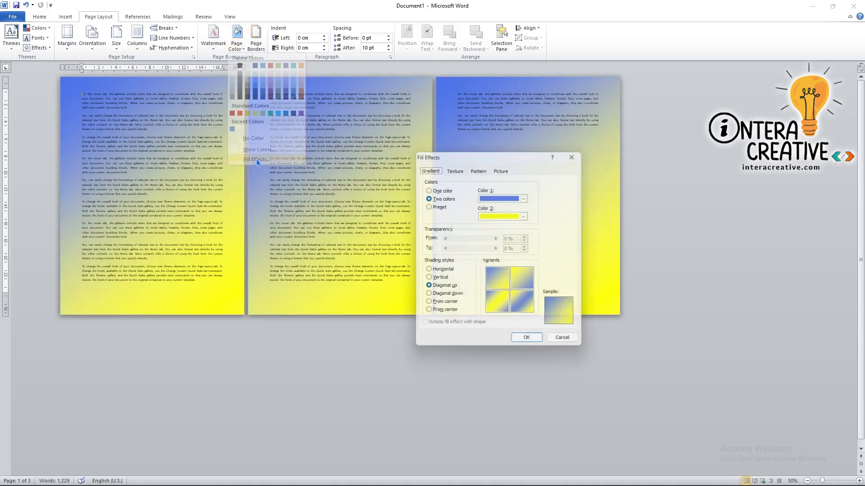
click(427, 206)
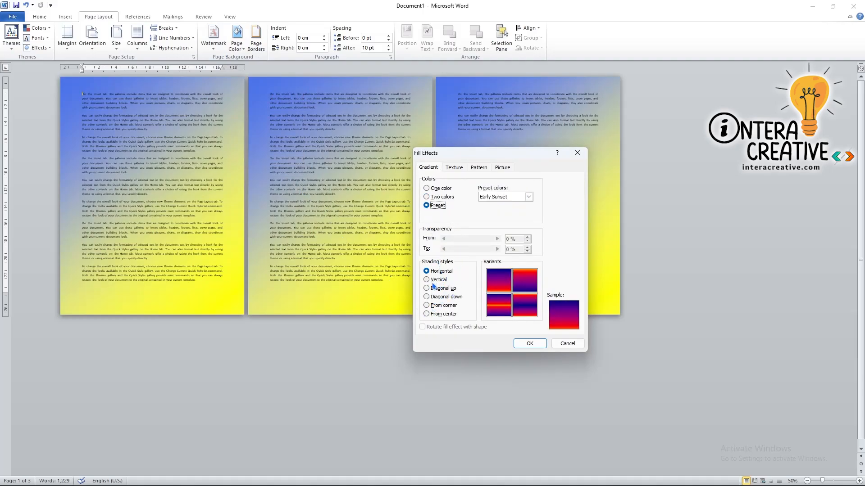
click(528, 197)
click(505, 213)
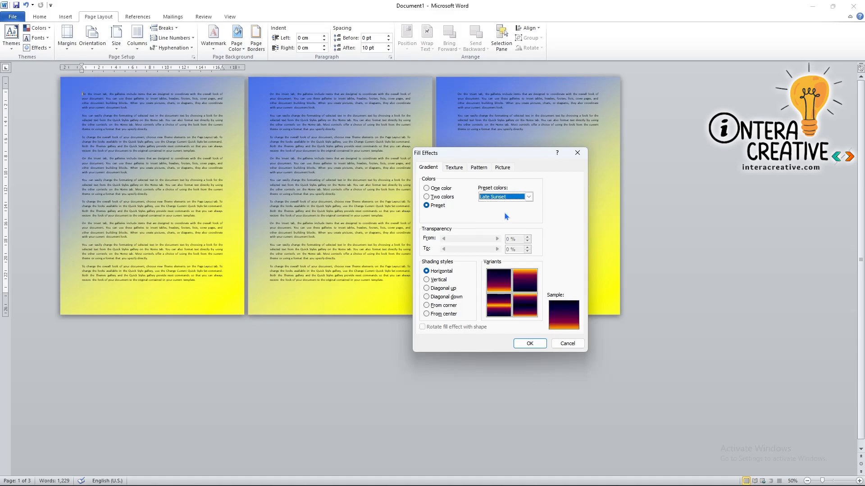
click(528, 197)
click(496, 220)
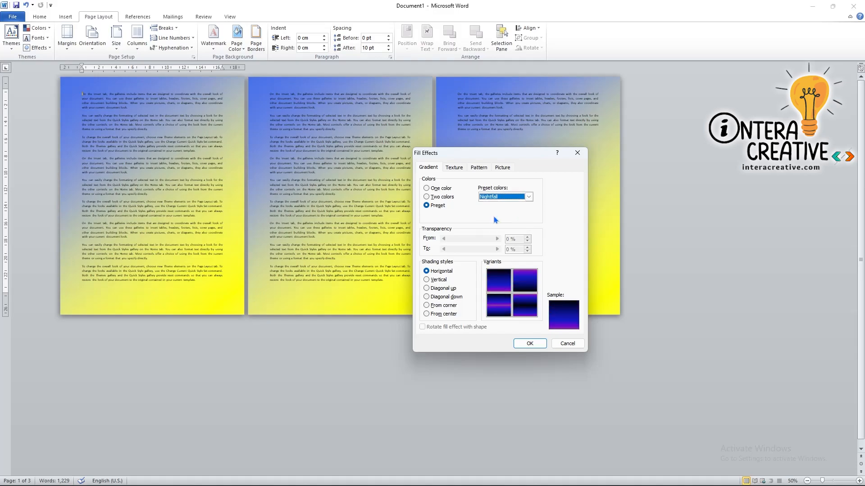
click(503, 198)
click(491, 228)
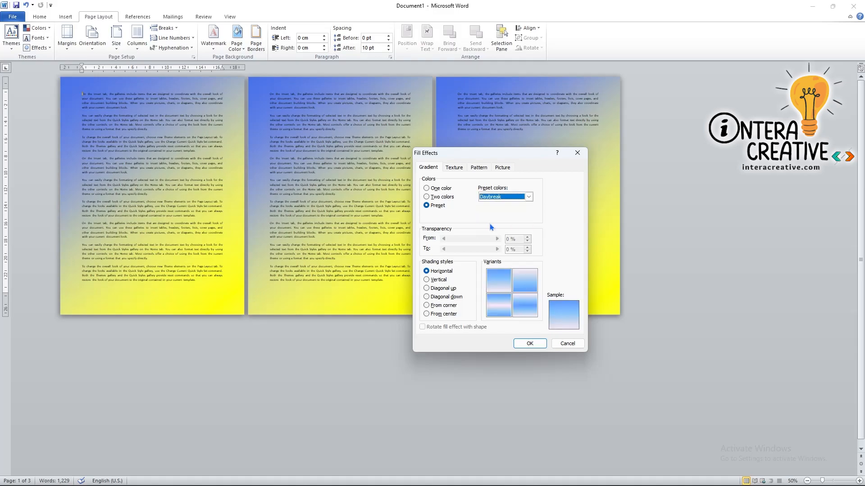
click(523, 197)
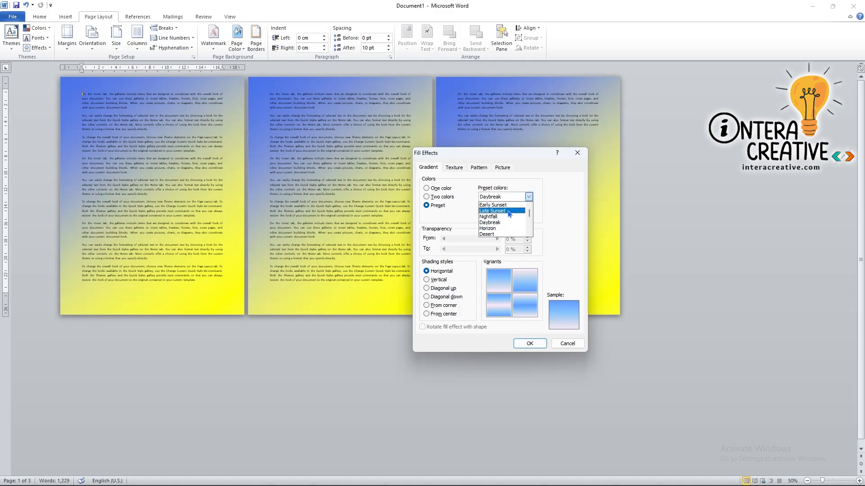
click(493, 229)
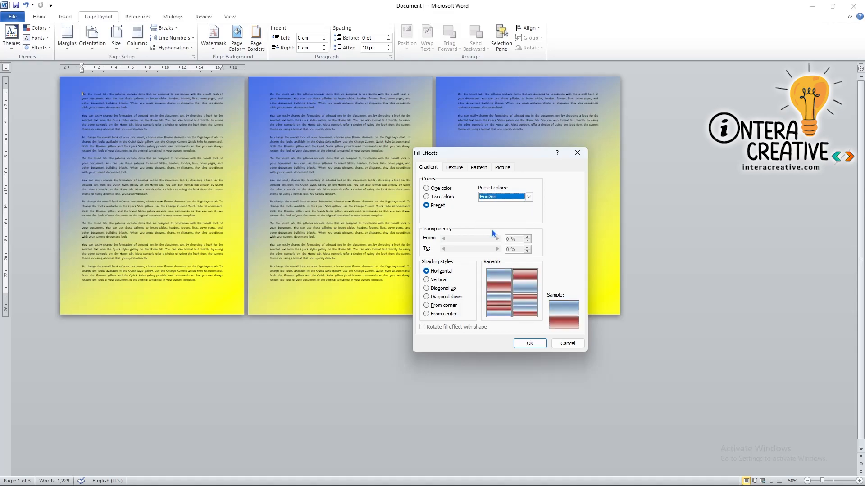
Choose the Desert preset gradient and apply it to the page background.
click(528, 196)
click(492, 235)
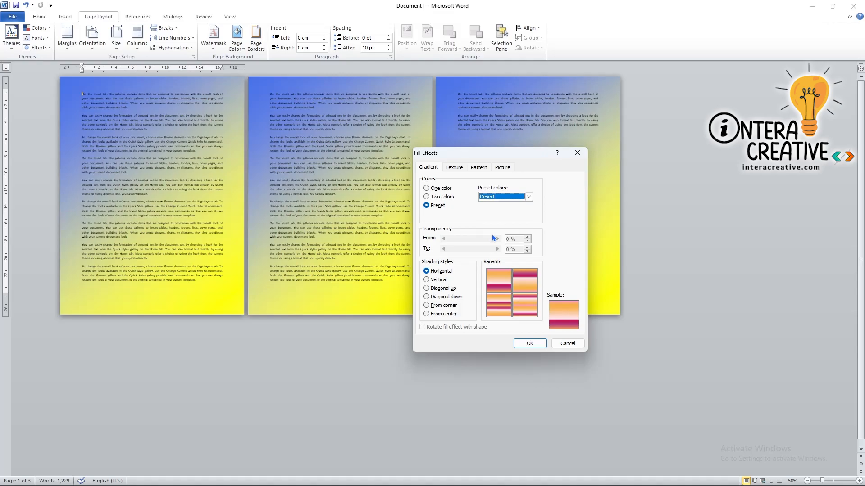
click(530, 343)
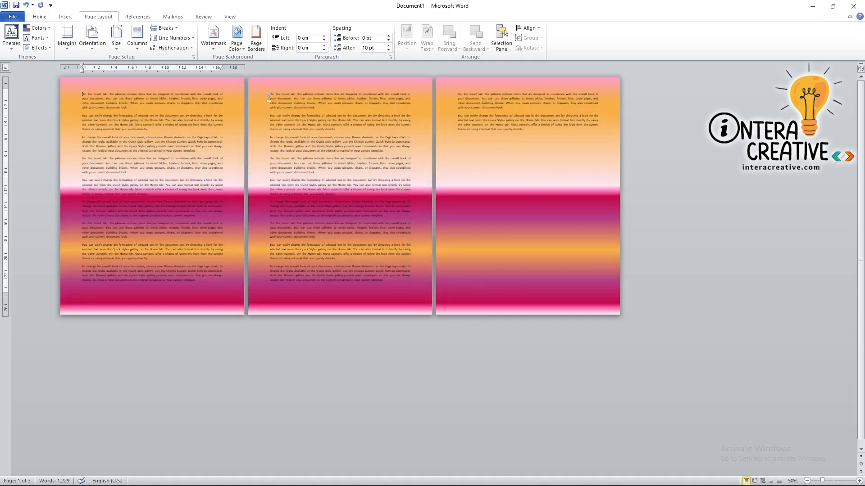
Change the Desert page gradient's shading style to Diagonal up and apply it.
click(237, 42)
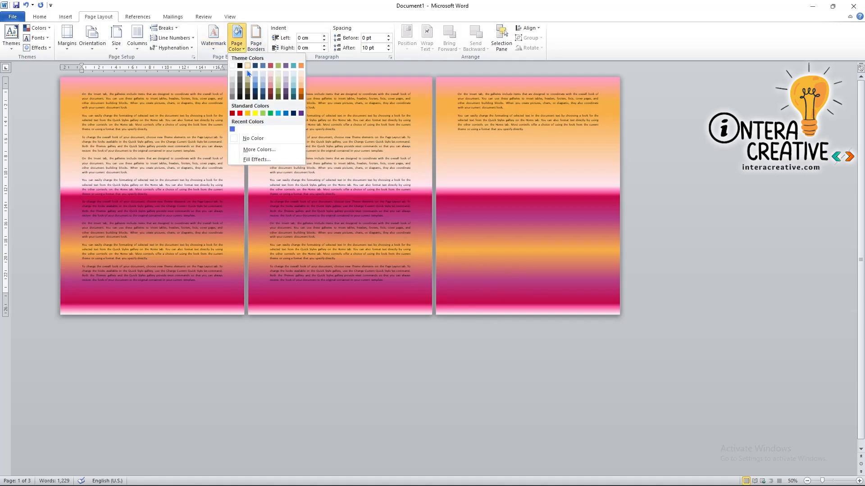
click(256, 160)
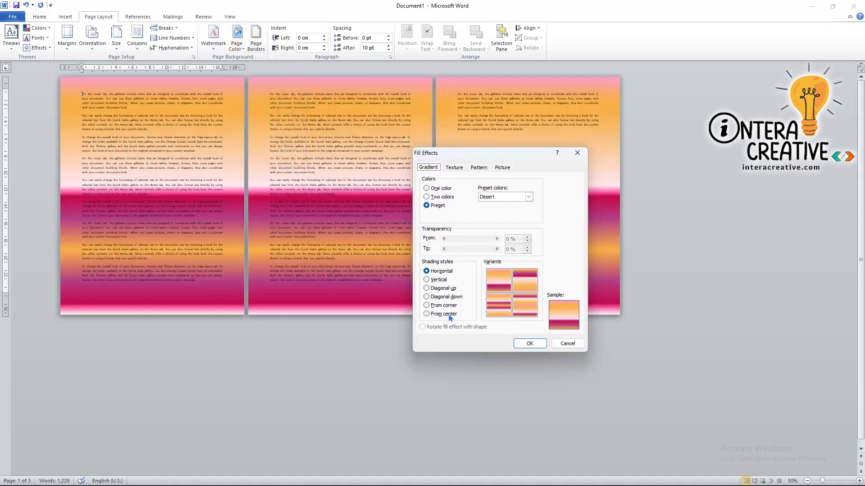
click(435, 289)
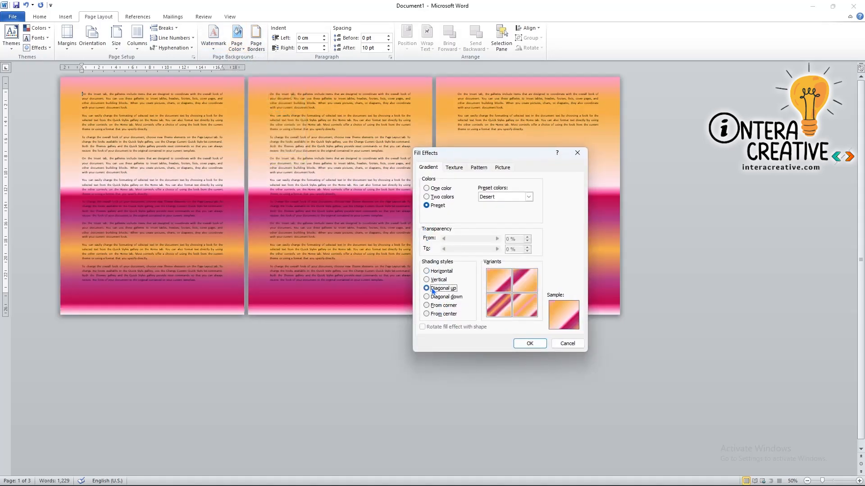
click(530, 343)
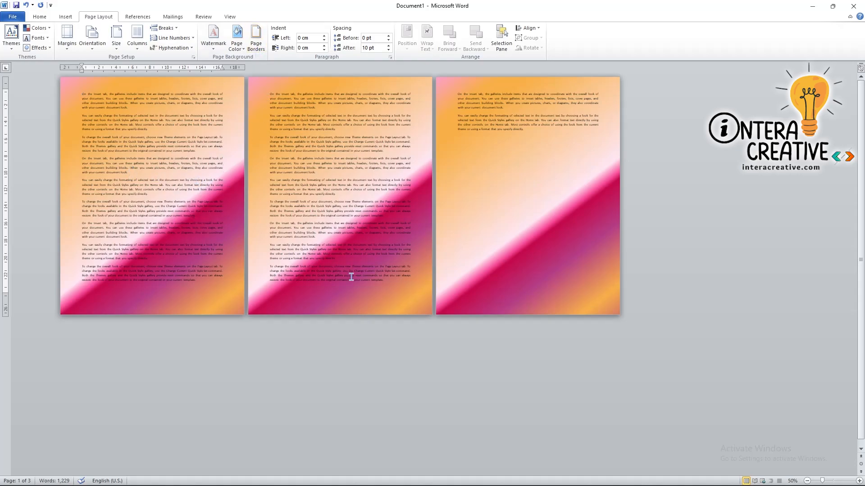
ctrl+scroll(353, 259, up, 10)
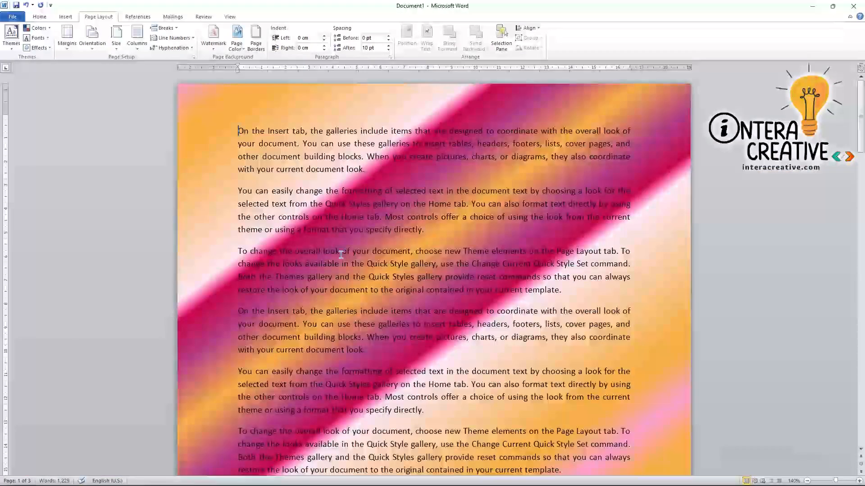
ctrl+scroll(341, 255, up, 4)
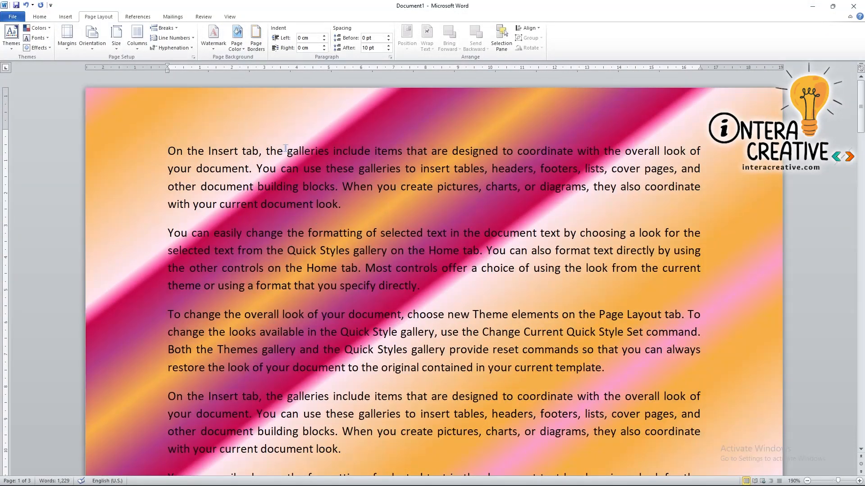
Set up a box page border for the whole document with the triple-line style in standard green.
click(255, 37)
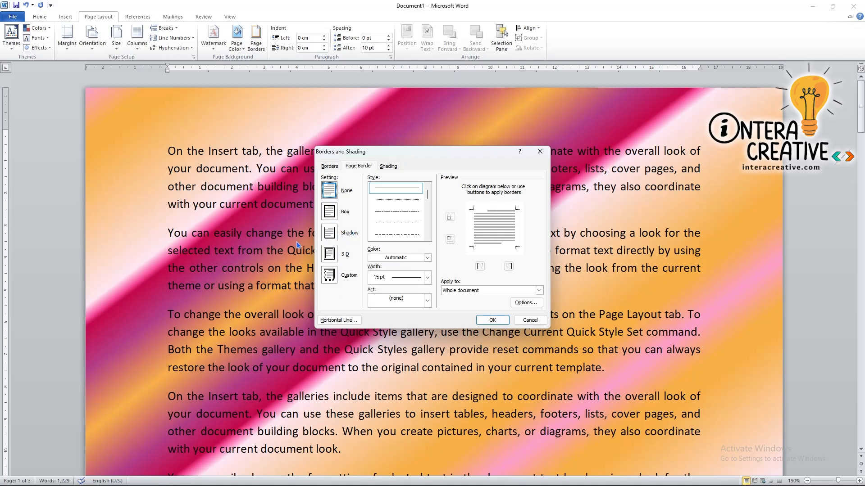
scroll(427, 194, down, 3)
click(391, 199)
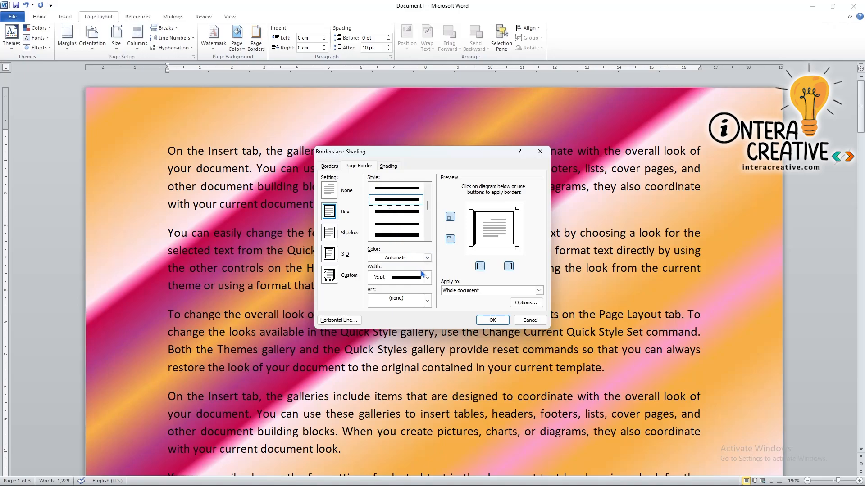
click(427, 258)
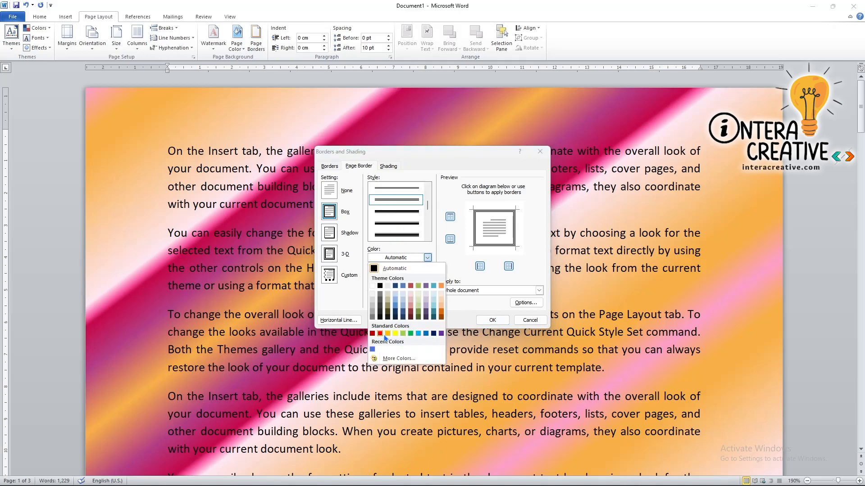
click(411, 334)
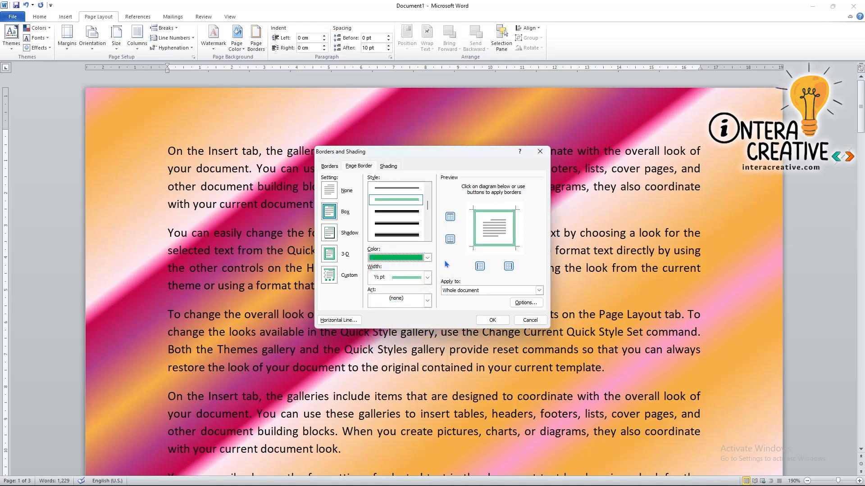
Set the page border's width to 2 ¼ pt, apply the border and look over how it frames the page.
click(427, 278)
click(403, 342)
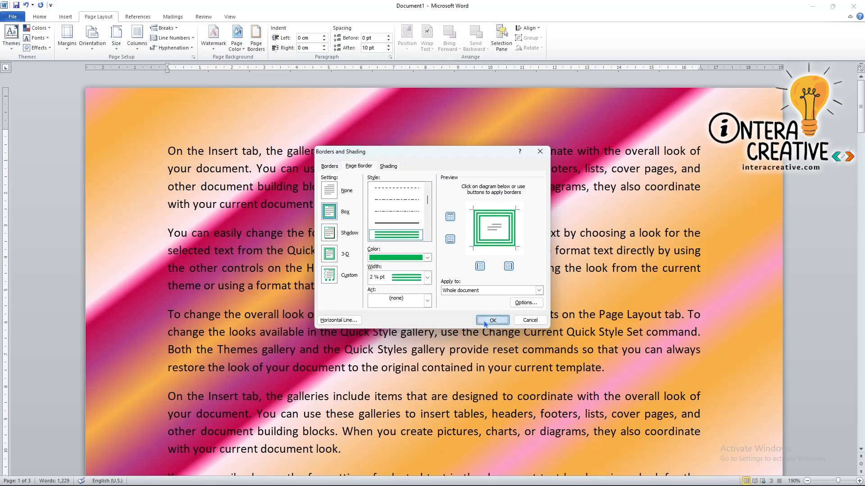
click(506, 322)
scroll(323, 234, down, 20)
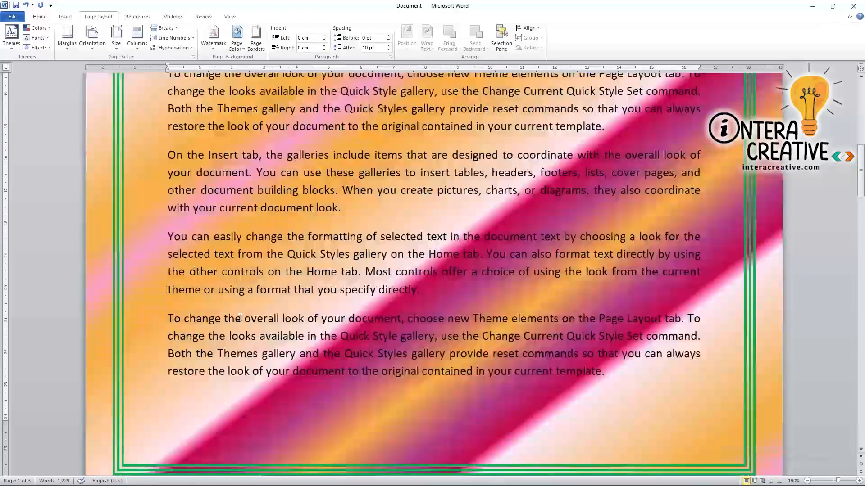
Replace the green page border with the red flower art border for the whole document and apply it.
scroll(249, 319, down, 12)
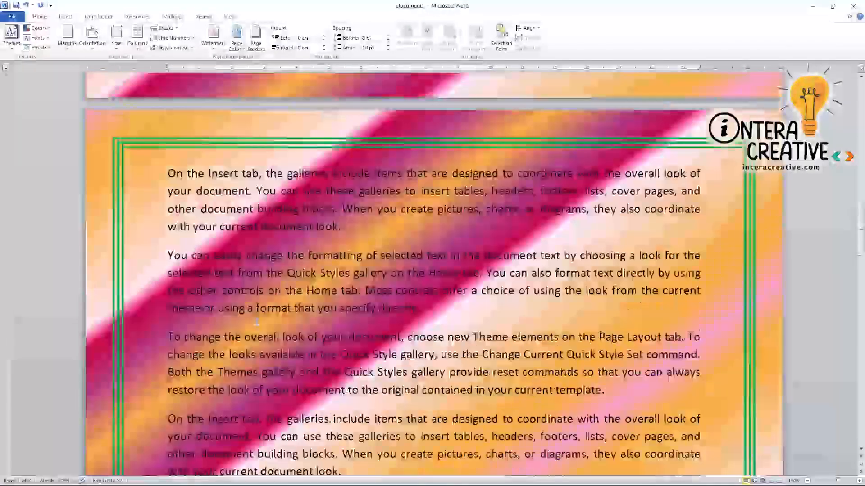
scroll(296, 330, up, 4)
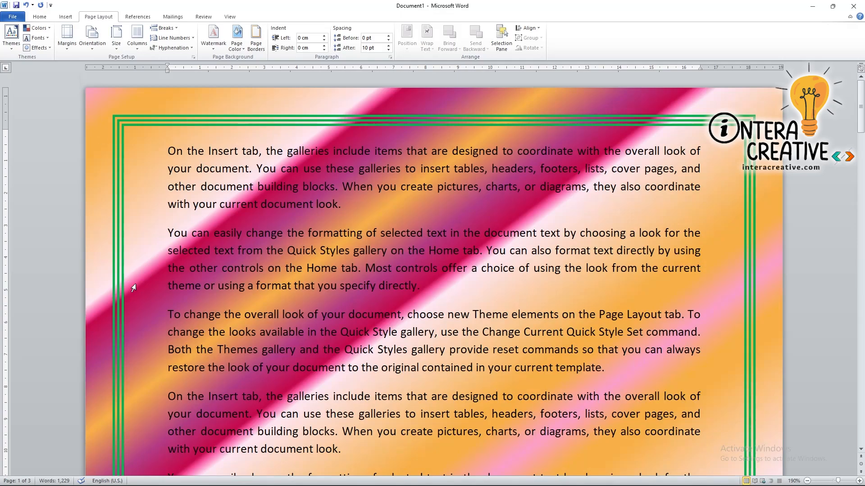
click(255, 37)
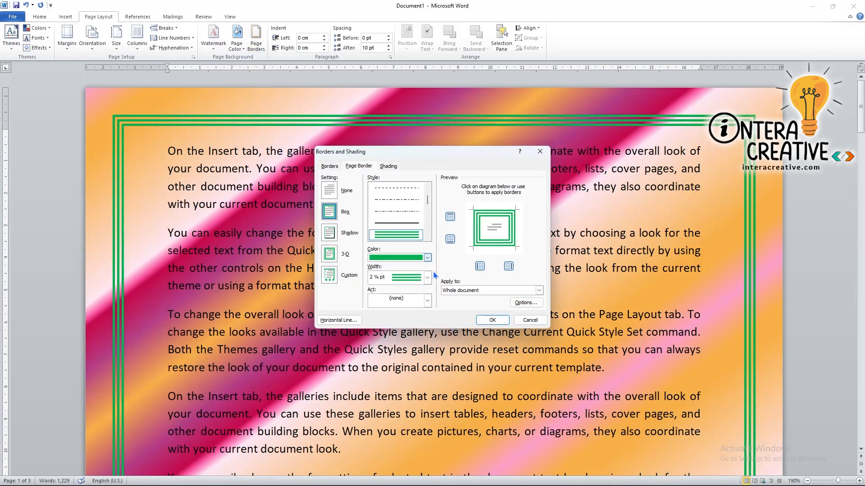
click(426, 301)
scroll(412, 331, down, 8)
scroll(405, 350, up, 1)
click(403, 328)
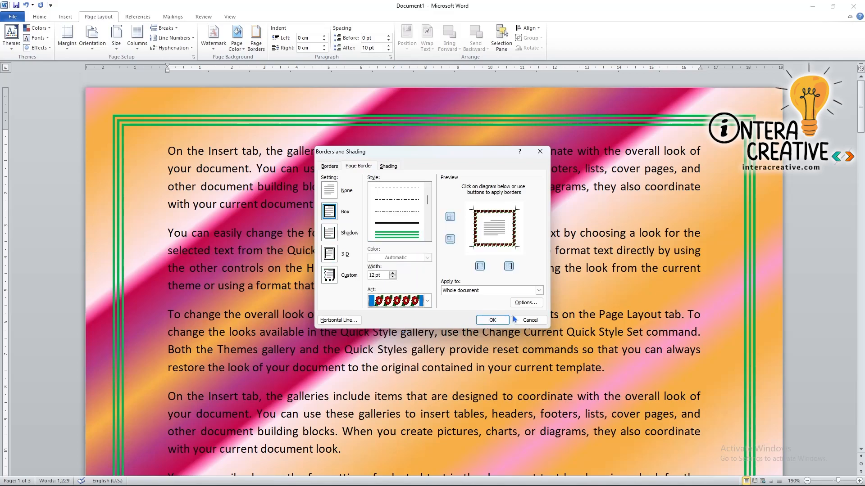
click(495, 320)
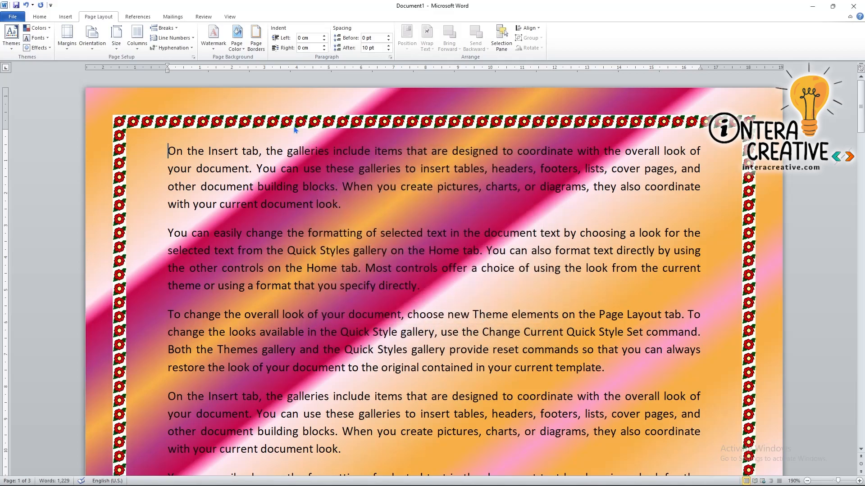
Change the page border art to the red apples design and apply it to the whole document.
click(256, 38)
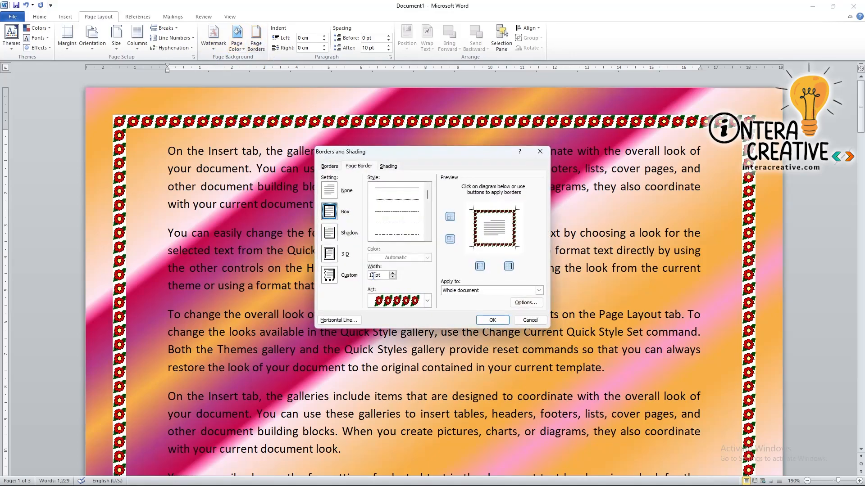
click(428, 301)
scroll(404, 339, up, 3)
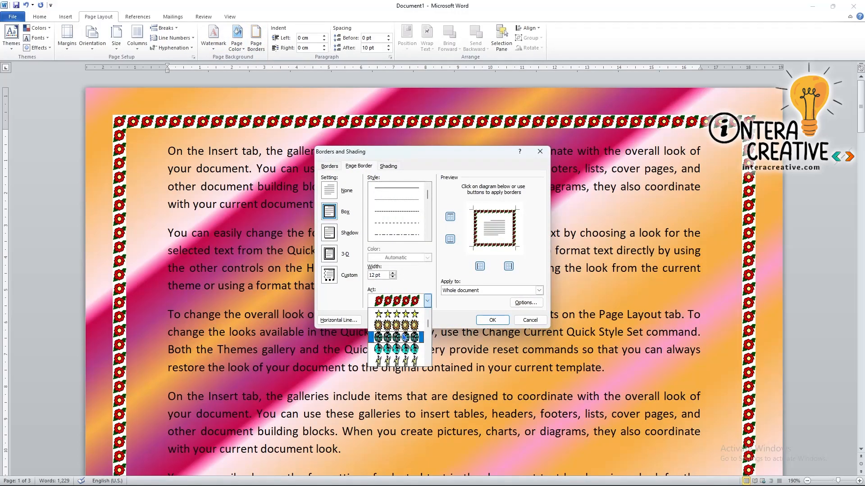
scroll(404, 338, up, 2)
click(407, 324)
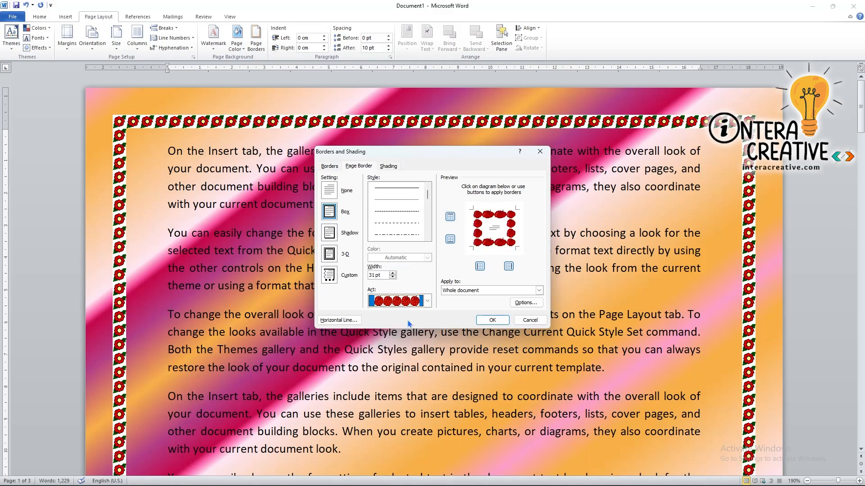
click(491, 320)
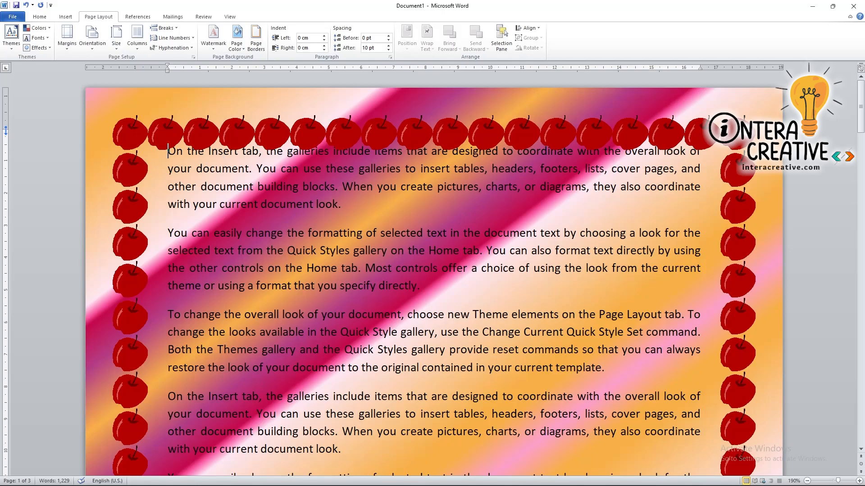
Increase the top page margin so the text clears the apple border, and review the border across the pages.
drag(3, 143, 7, 161)
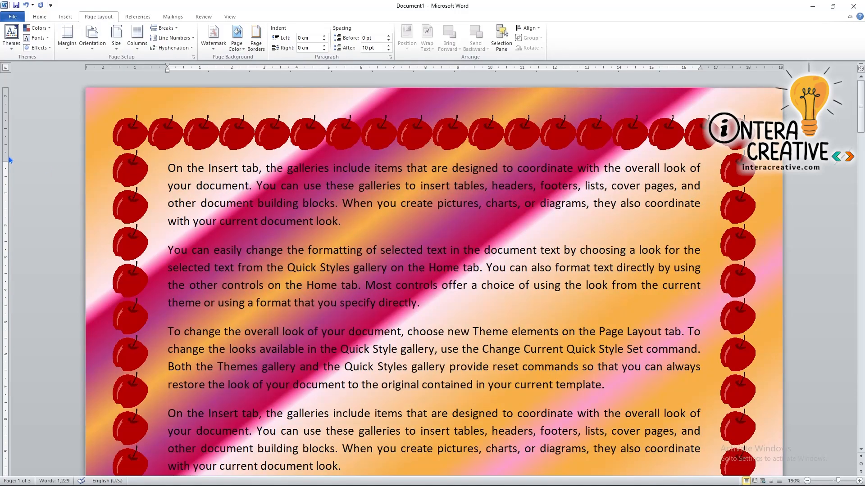
scroll(307, 224, down, 5)
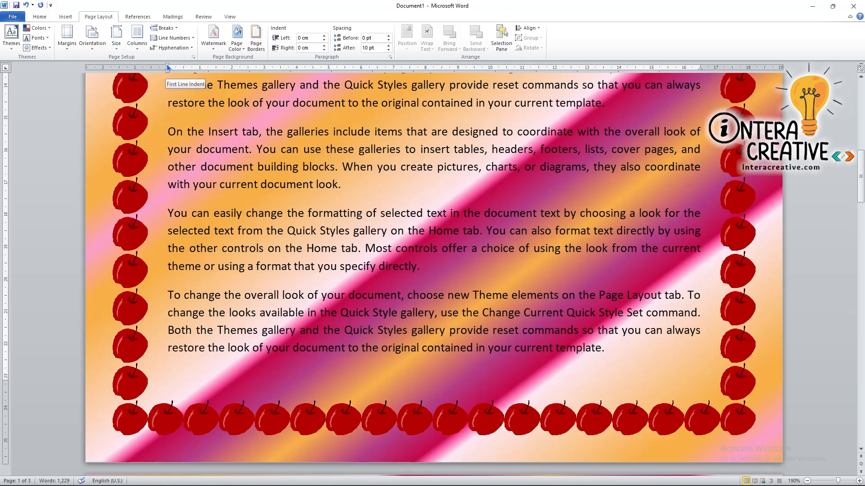
scroll(441, 262, down, 3)
scroll(441, 263, down, 6)
scroll(441, 262, up, 18)
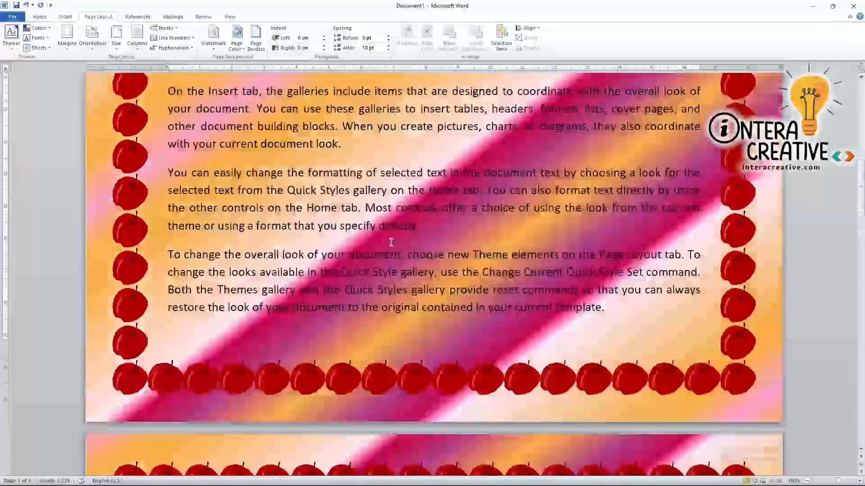
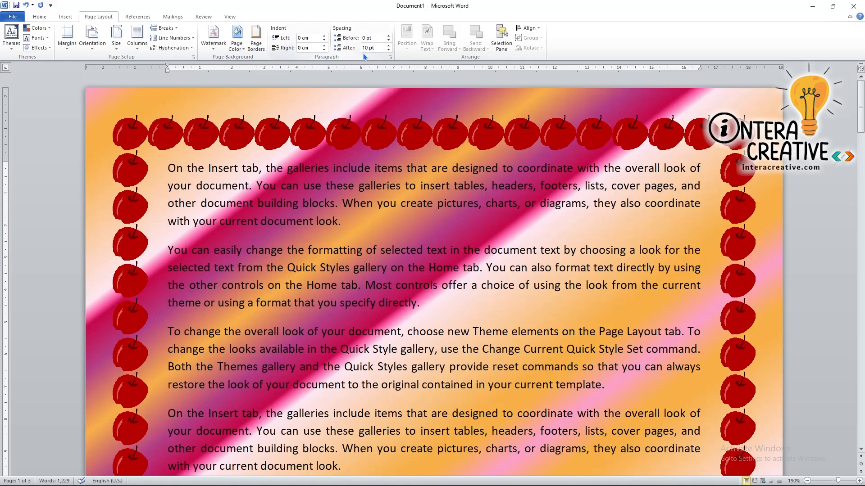
Increase the left indent of the second paragraph ("You can easily change…") to 16.3 cm and look over the effect.
click(324, 36)
click(324, 36)
triple_click(324, 37)
double_click(324, 36)
double_click(324, 36)
double_click(325, 36)
triple_click(324, 36)
double_click(324, 36)
triple_click(324, 36)
click(324, 36)
click(324, 36)
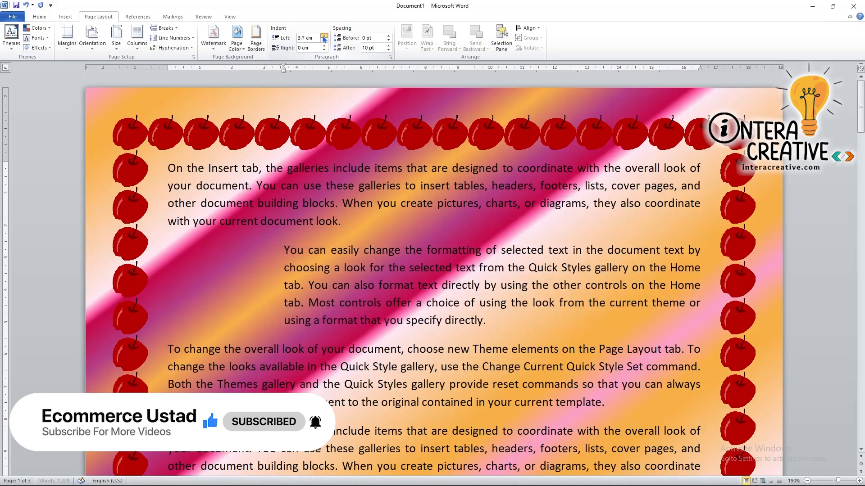
click(324, 36)
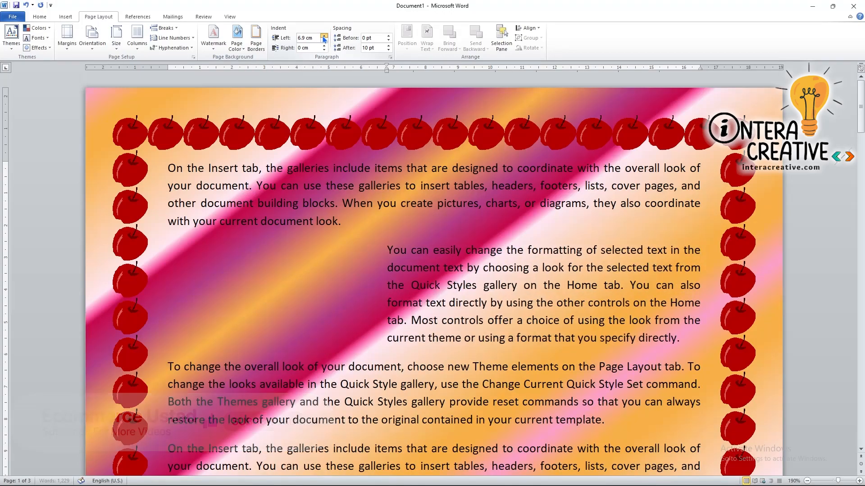
click(325, 37)
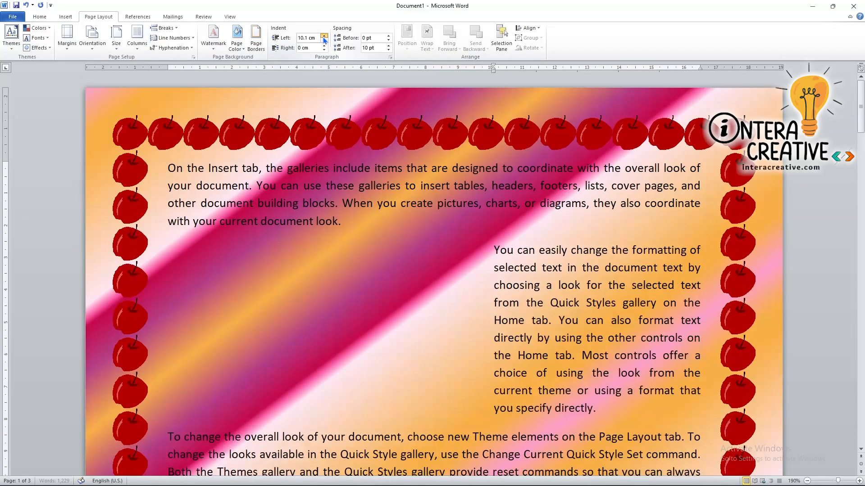
click(324, 39)
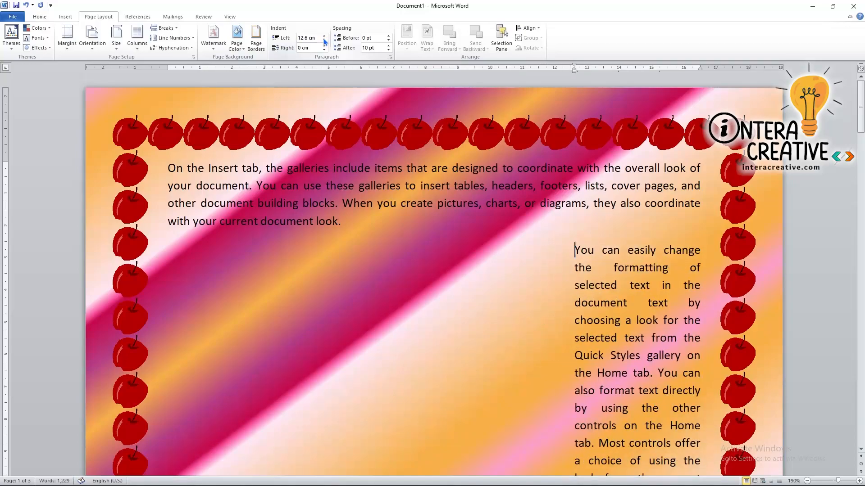
click(325, 39)
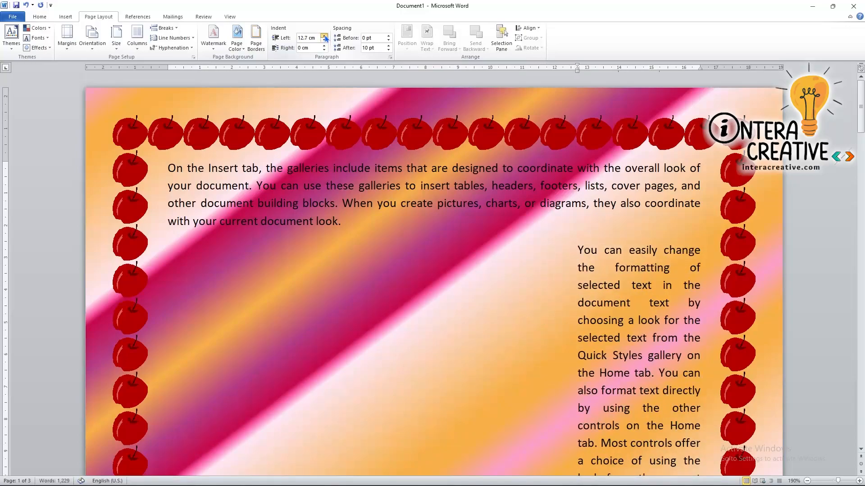
click(324, 37)
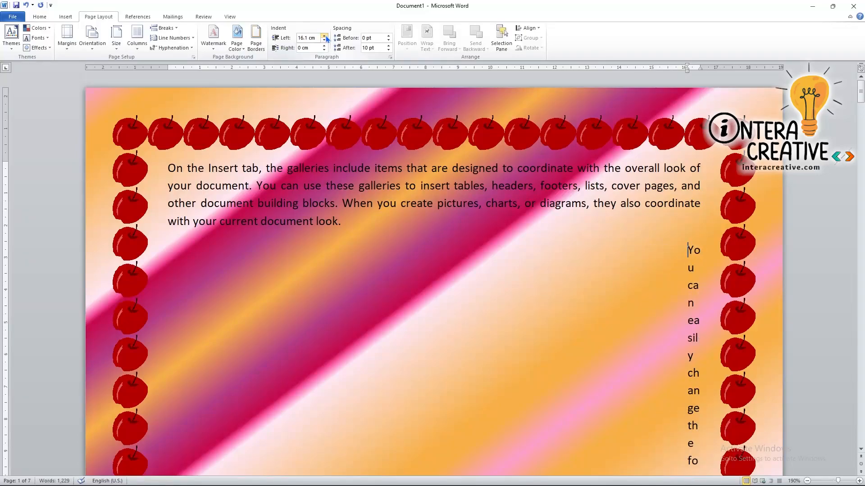
click(325, 37)
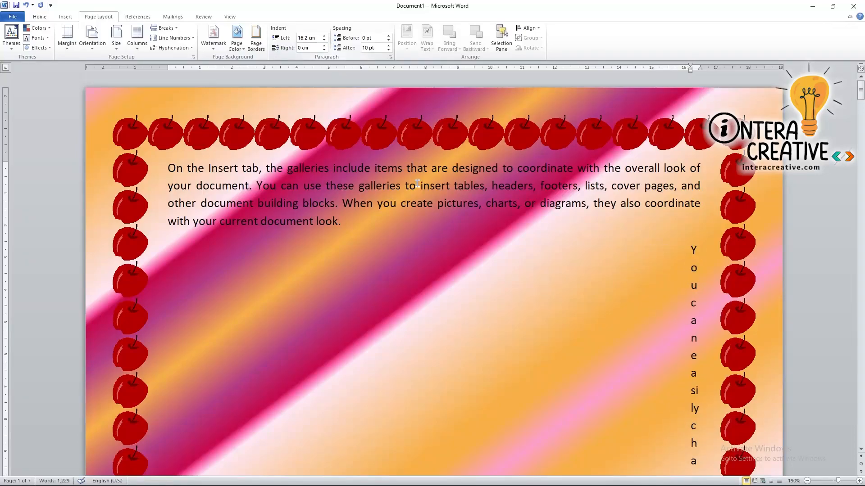
click(324, 37)
scroll(652, 343, down, 15)
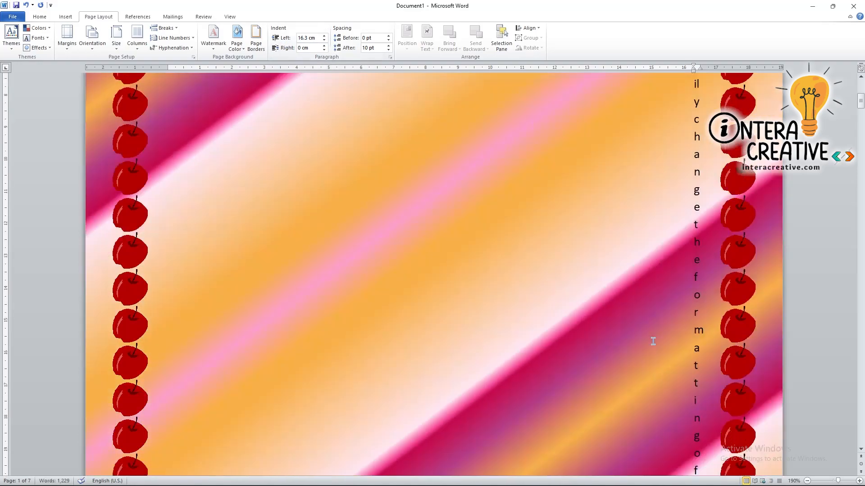
scroll(655, 345, down, 8)
scroll(656, 345, up, 15)
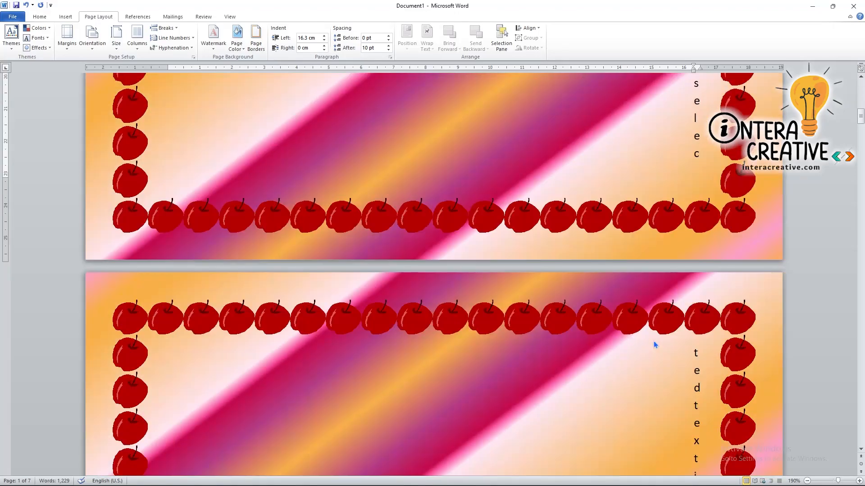
scroll(550, 341, up, 8)
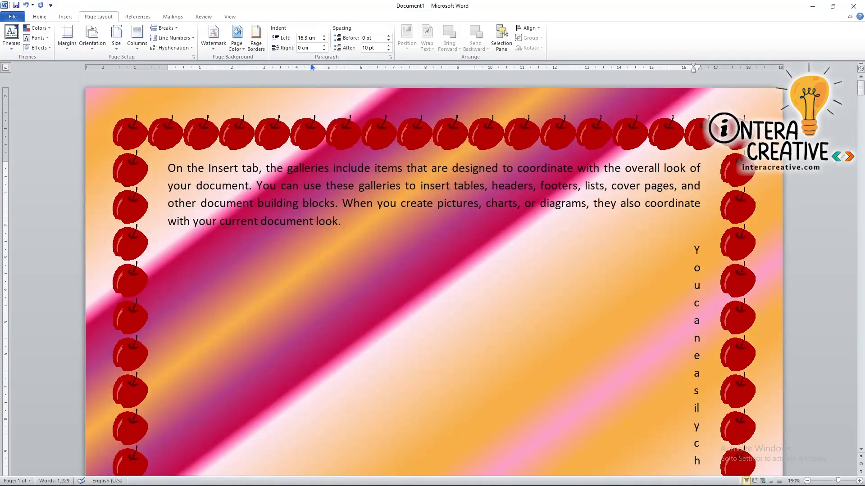
Reset the second paragraph's left indent to 0 cm.
click(308, 40)
text(0)
key(Return)
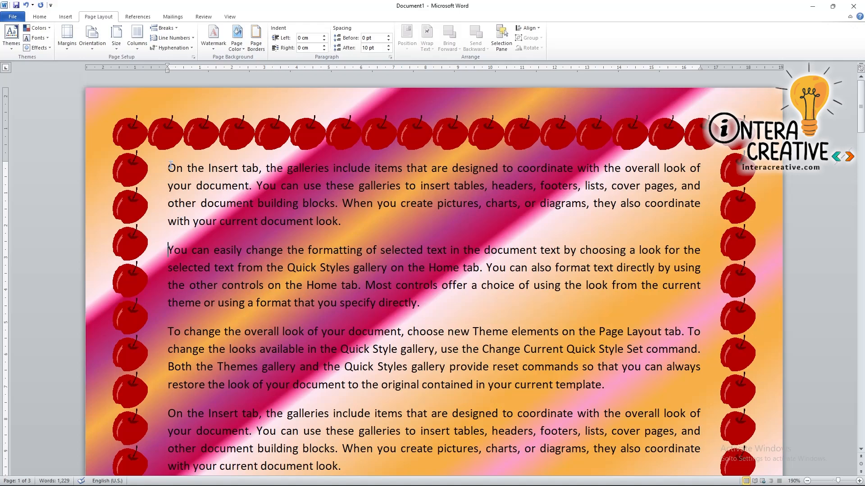
Set the right indent of the third paragraph ("To change the overall look…") to 8.7 cm.
scroll(164, 323, down, 3)
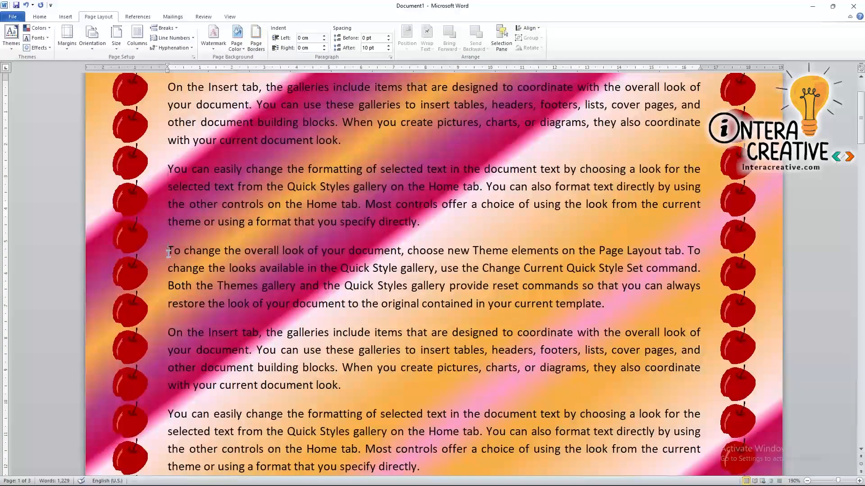
click(323, 46)
drag(324, 47, 323, 48)
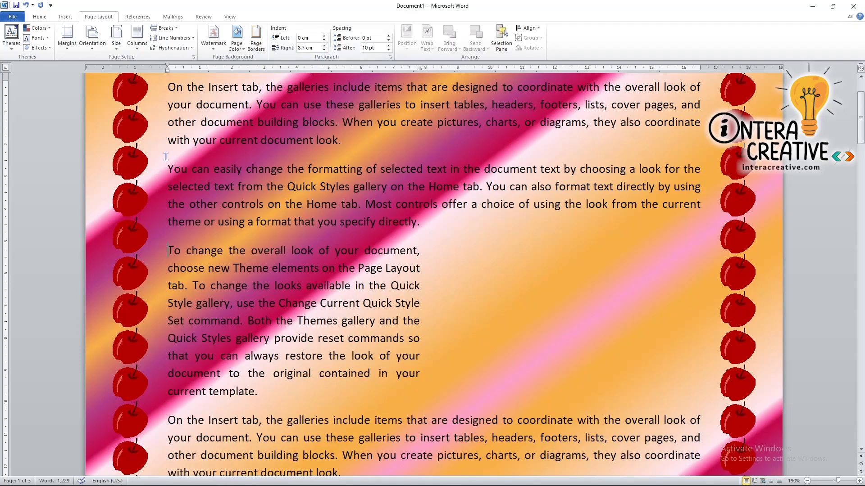
Set the left indent of the second paragraph to 8.9 cm and look over the two staggered paragraphs.
drag(324, 36, 325, 36)
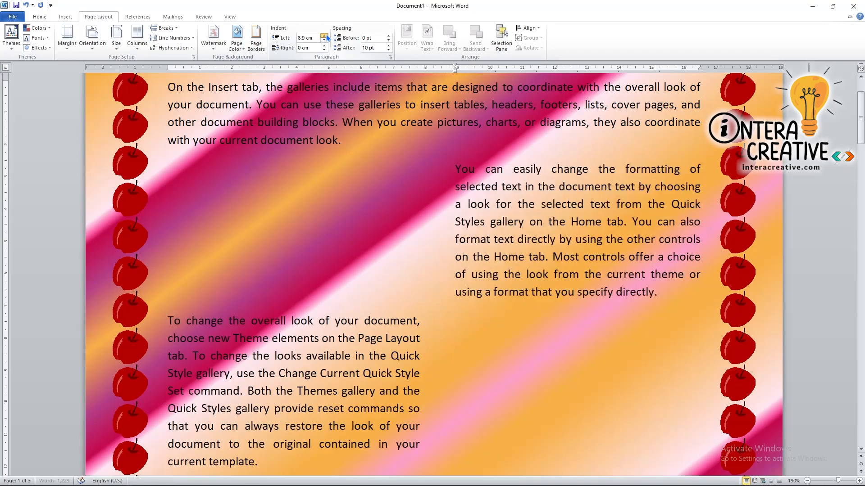
scroll(341, 234, down, 2)
scroll(341, 234, up, 1)
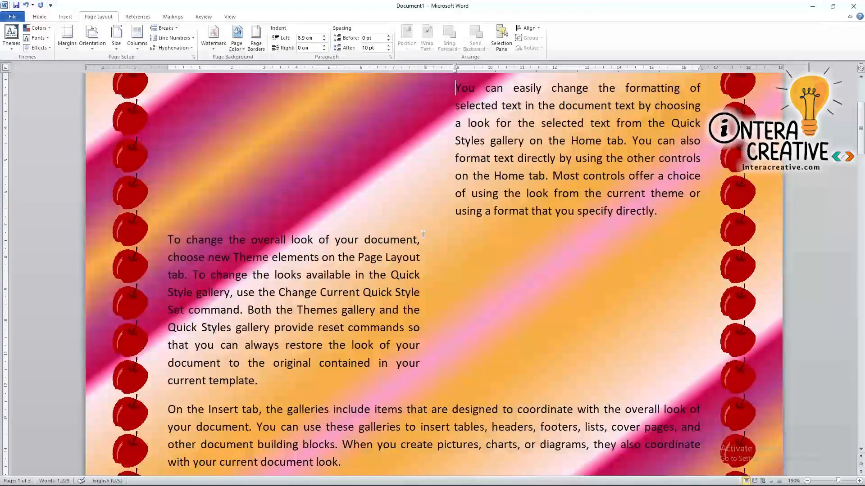
scroll(522, 290, up, 3)
scroll(367, 183, down, 3)
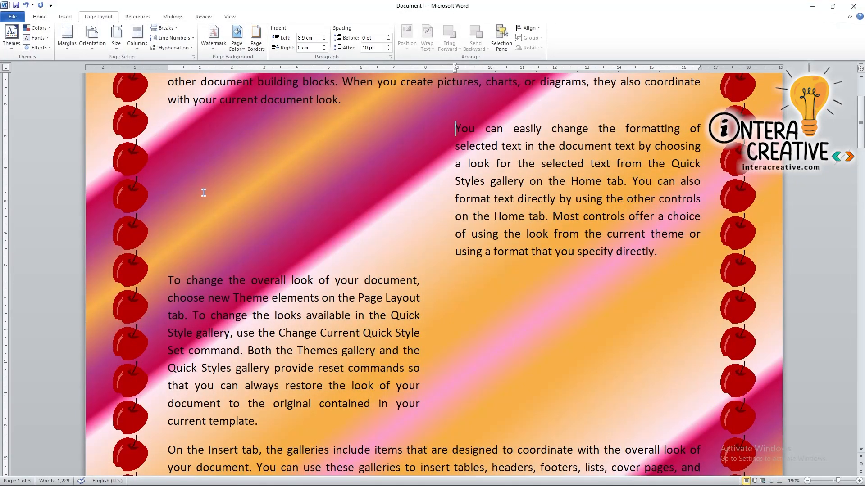
Insert the picture IMG-20221230-WA0094 from Local Disk (D:) at the start of the second paragraph ("You can easily change…").
click(65, 17)
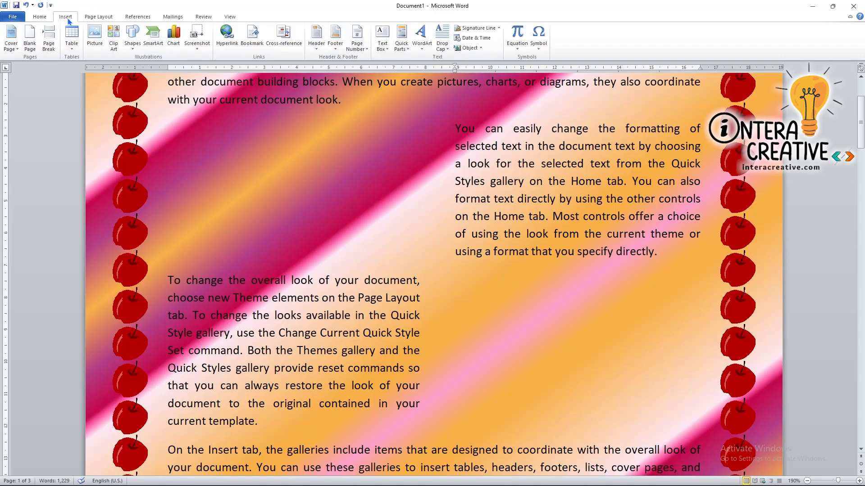
click(95, 34)
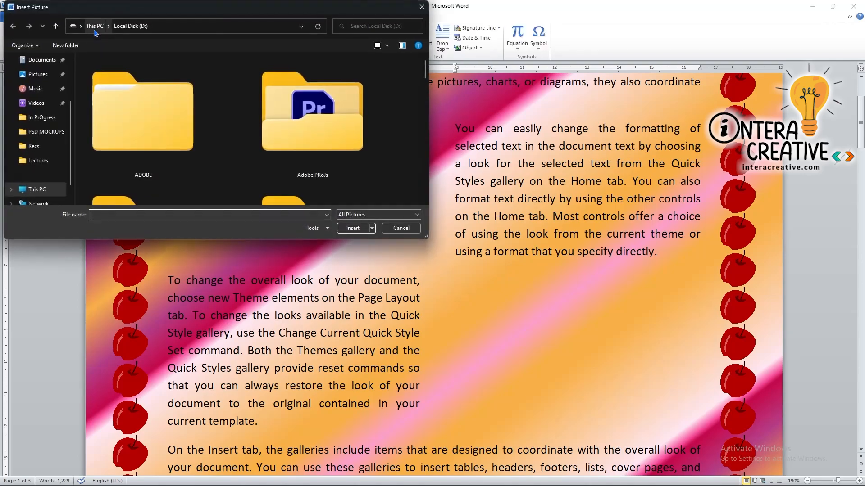
scroll(284, 186, down, 10)
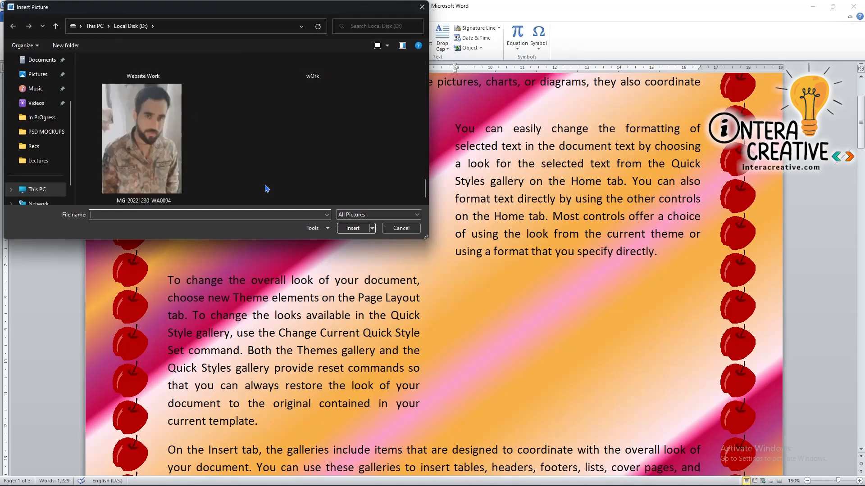
scroll(267, 184, up, 5)
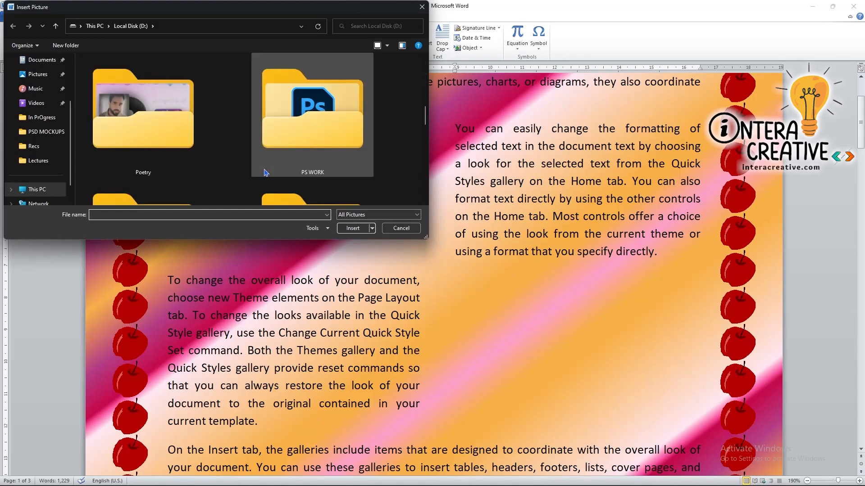
scroll(232, 171, up, 3)
scroll(211, 170, down, 2)
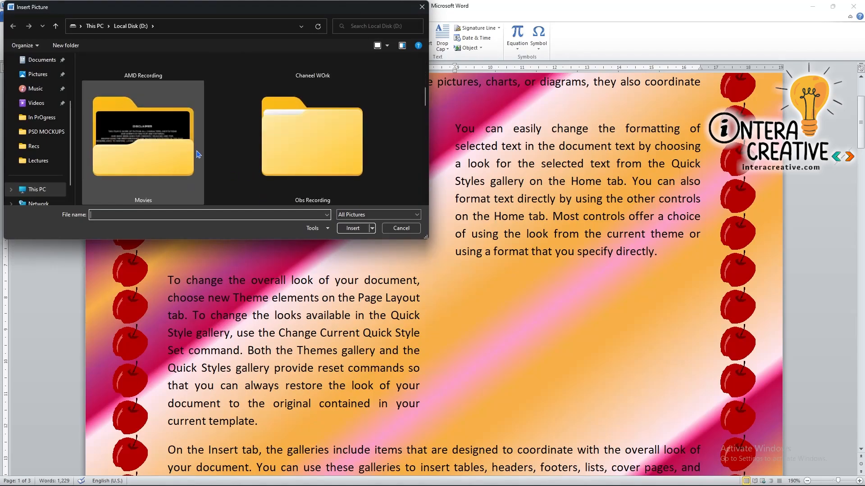
scroll(201, 159, up, 1)
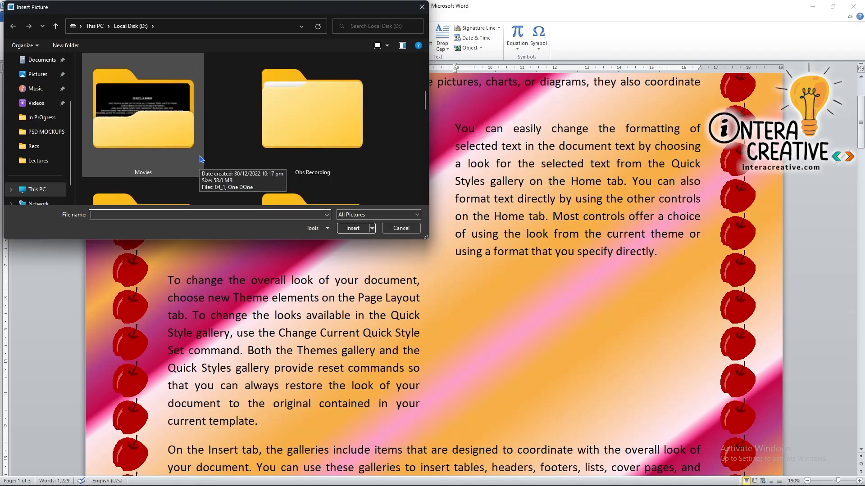
scroll(201, 159, down, 3)
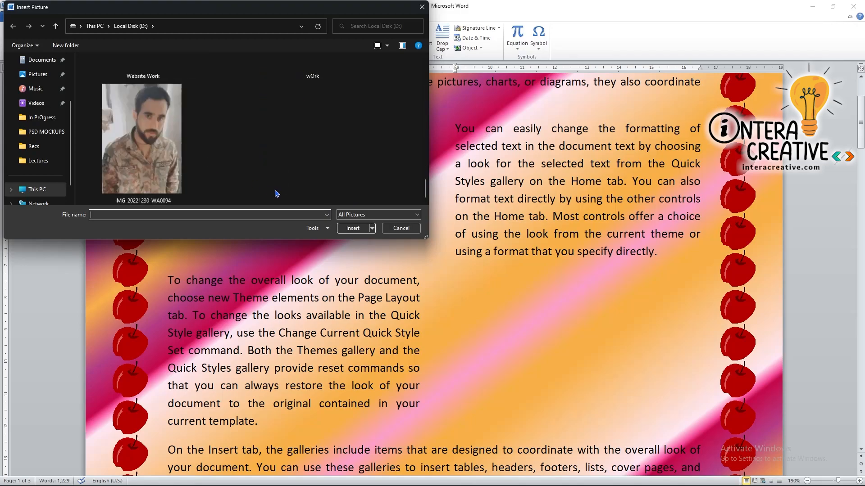
click(200, 170)
click(350, 228)
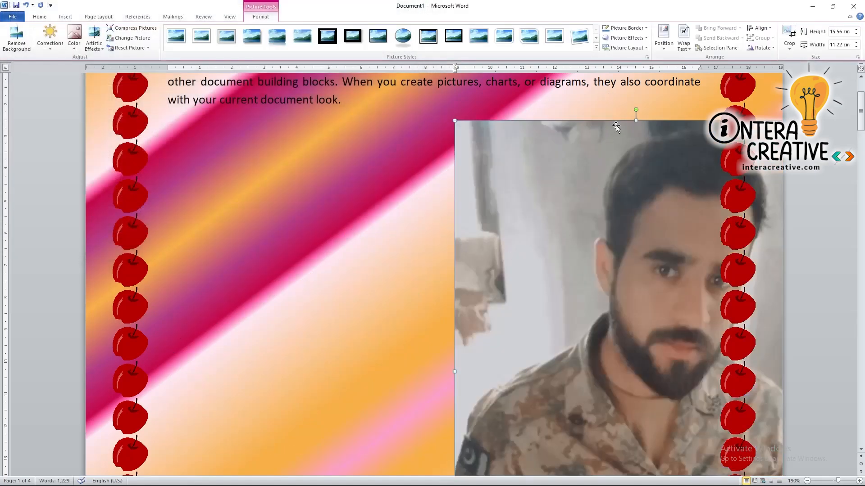
Give the picture Tight text wrapping, shrink it to about 7.9 × 5.7 cm and place it in the space beside the second paragraph.
click(688, 48)
click(695, 83)
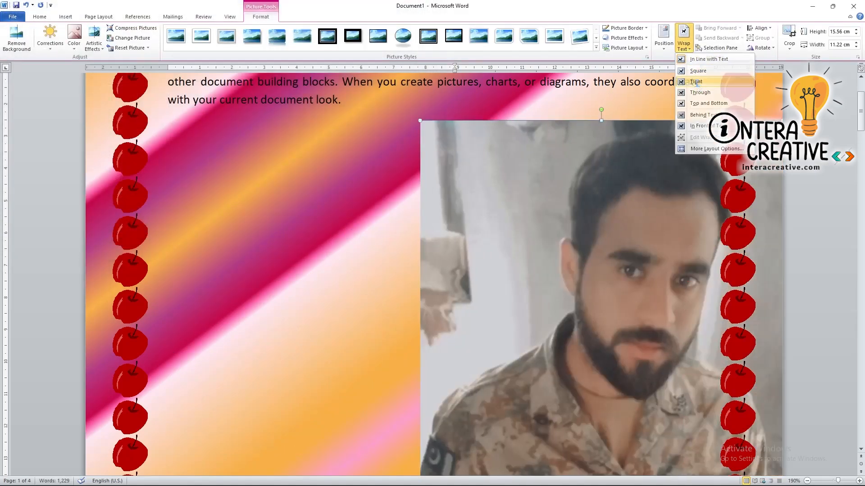
drag(595, 227, 369, 236)
drag(197, 130, 375, 377)
drag(457, 412, 264, 156)
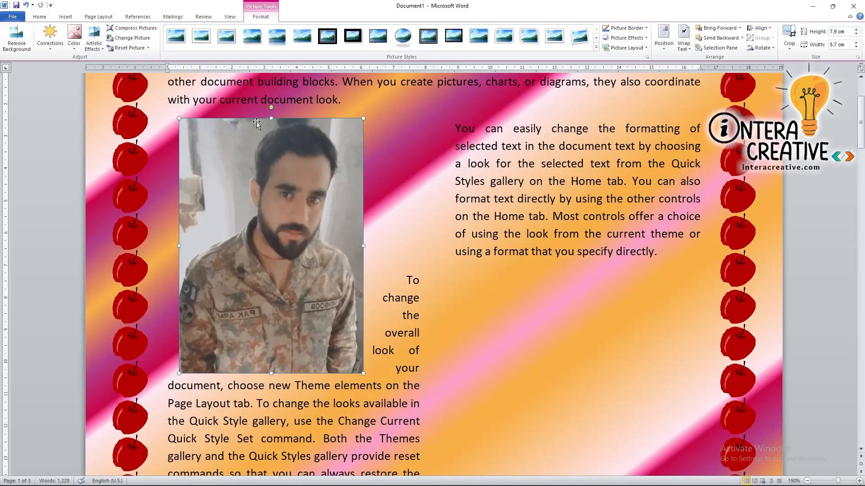
Rotate the picture 90° clockwise and squeeze it to about 4.8 cm wide so it fits above the third paragraph.
drag(271, 109, 396, 243)
drag(265, 258, 302, 224)
drag(307, 307, 307, 276)
Set the rotated picture's text wrapping to Behind Text and place a copy of it in the empty area below the second paragraph.
drag(326, 229, 576, 368)
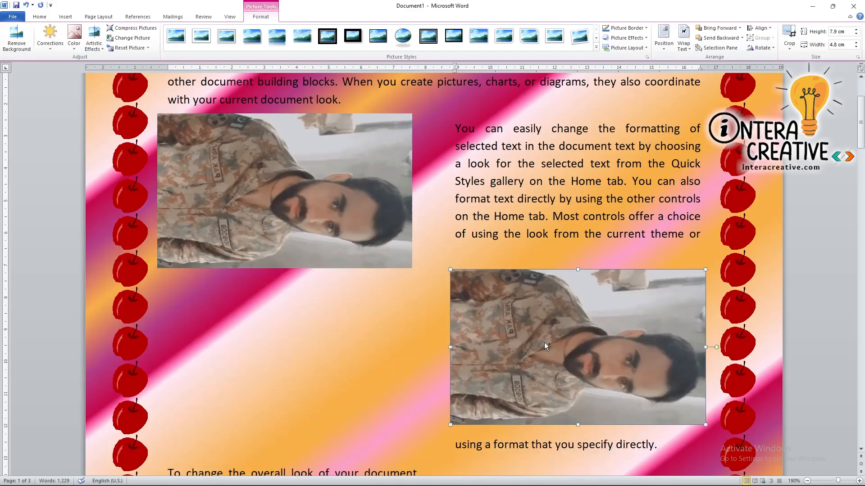
key(ctrl+z)
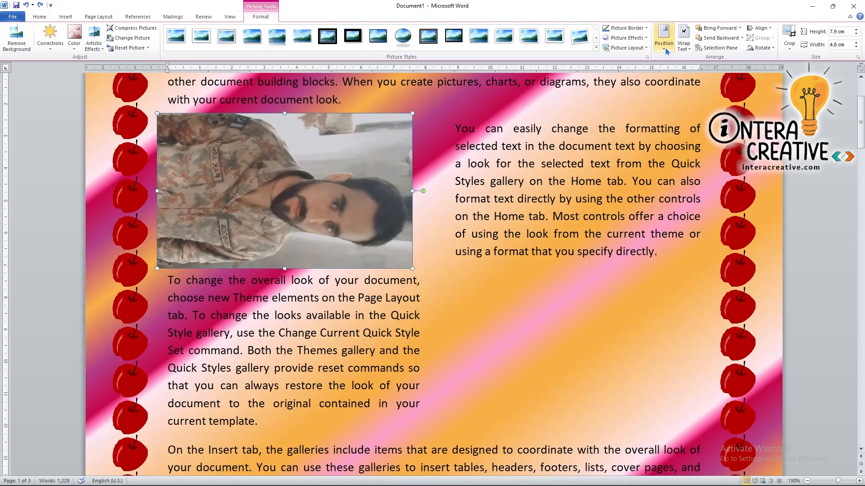
click(686, 49)
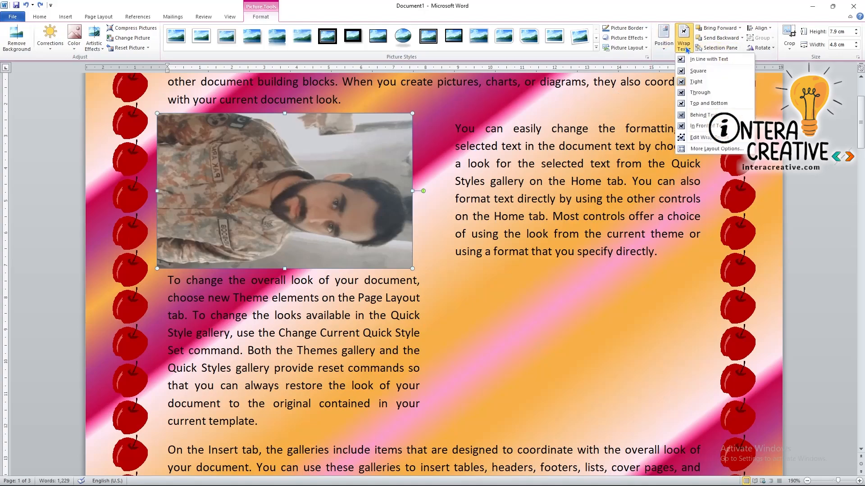
click(699, 117)
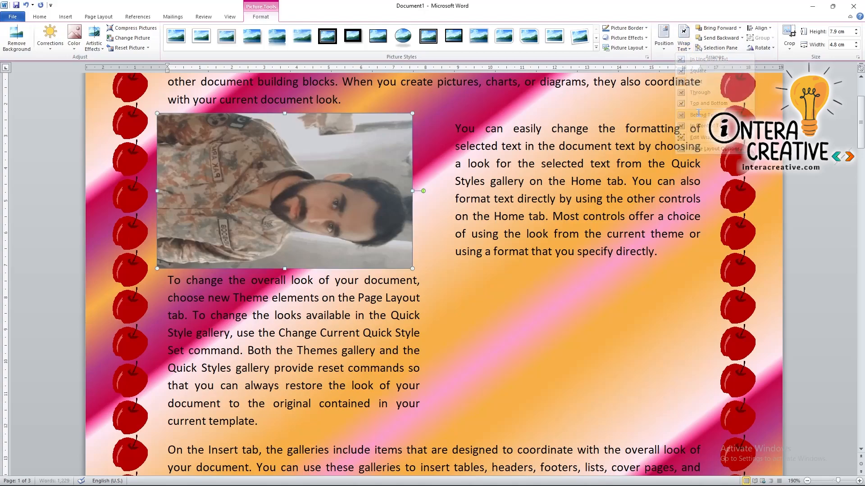
drag(317, 223, 586, 361)
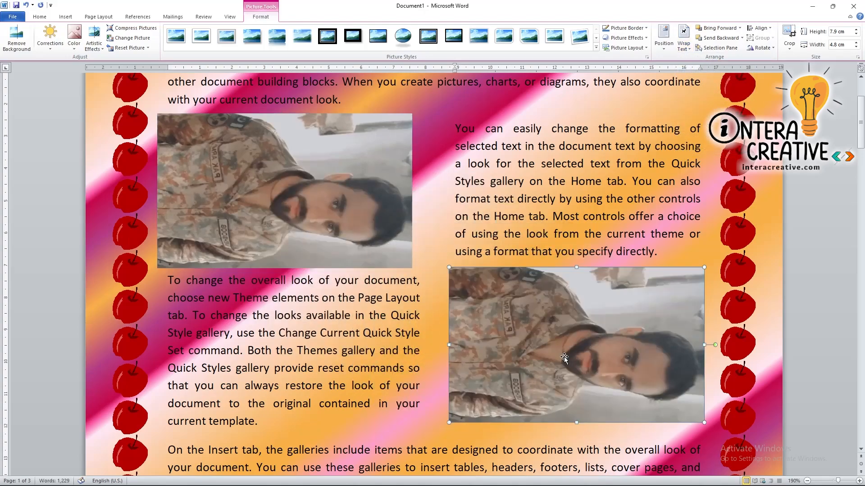
click(429, 301)
scroll(433, 288, up, 1)
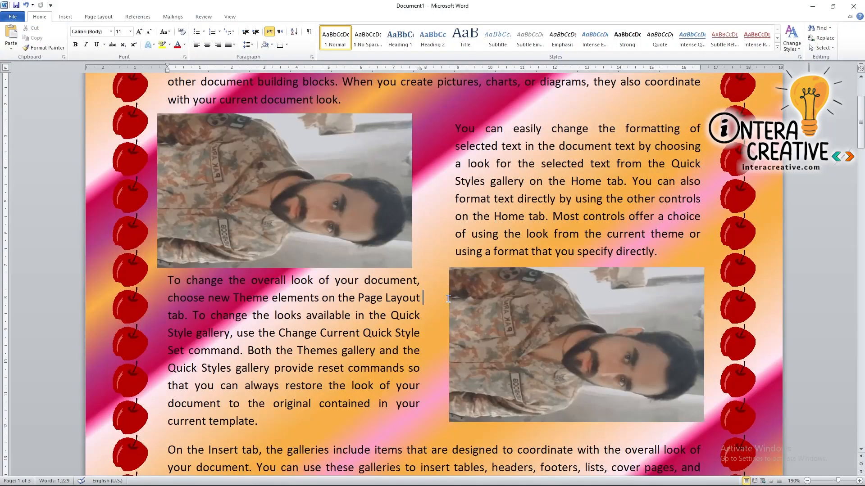
Raise the spacing before the third paragraph on page 2 ("On the Insert tab…") to 36 pt.
click(101, 18)
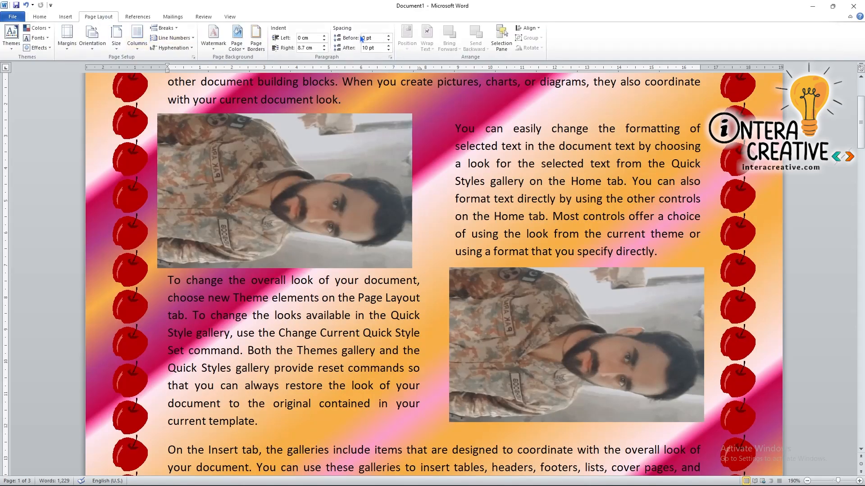
scroll(360, 107, down, 10)
scroll(376, 109, down, 9)
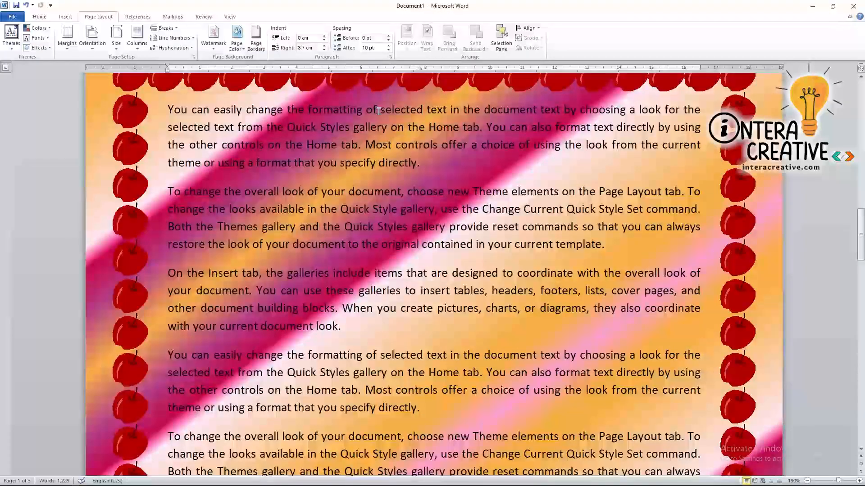
click(431, 168)
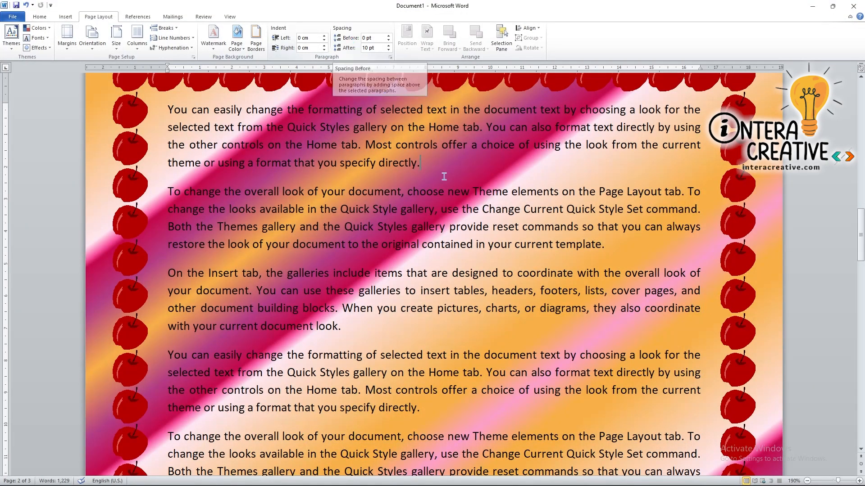
scroll(485, 208, up, 1)
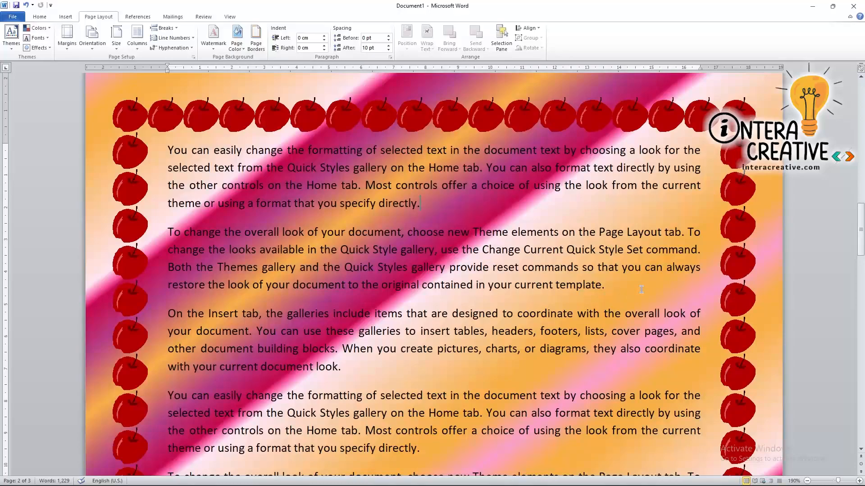
click(356, 374)
click(389, 36)
click(390, 36)
click(390, 36)
click(390, 36)
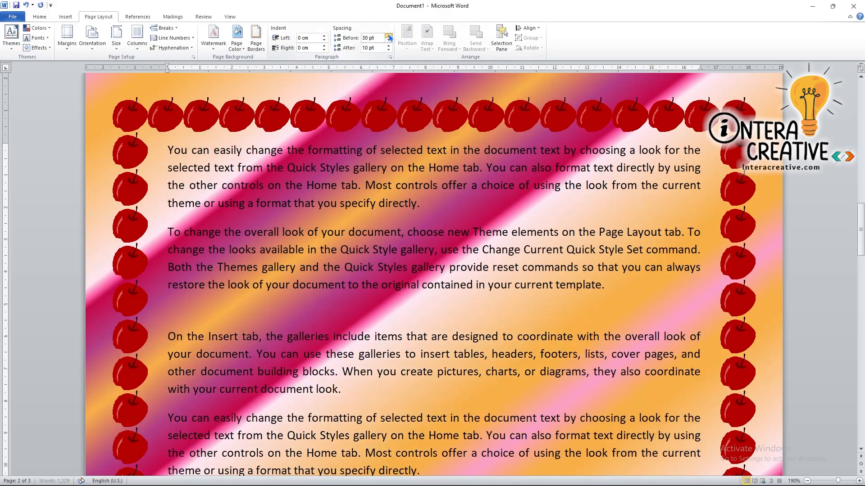
click(389, 36)
click(389, 36)
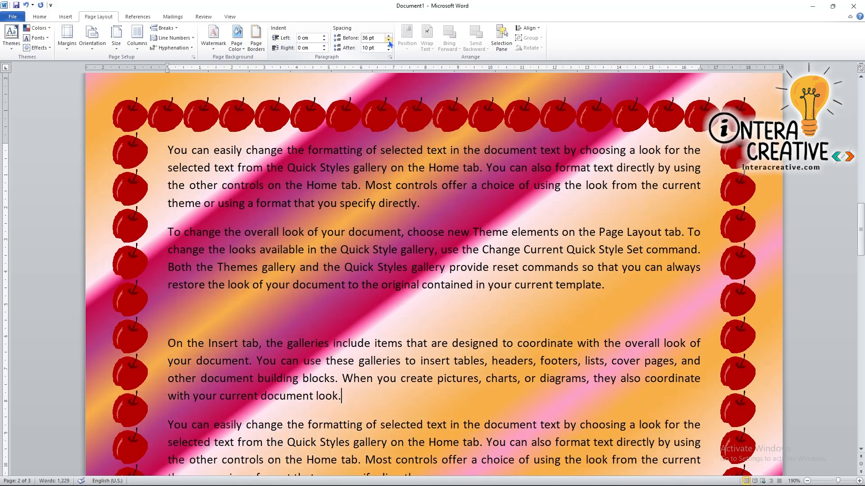
Lower the spacing before the third paragraph on page 2 to 6 pt and add an empty paragraph after it.
click(388, 40)
click(388, 40)
click(389, 40)
click(389, 40)
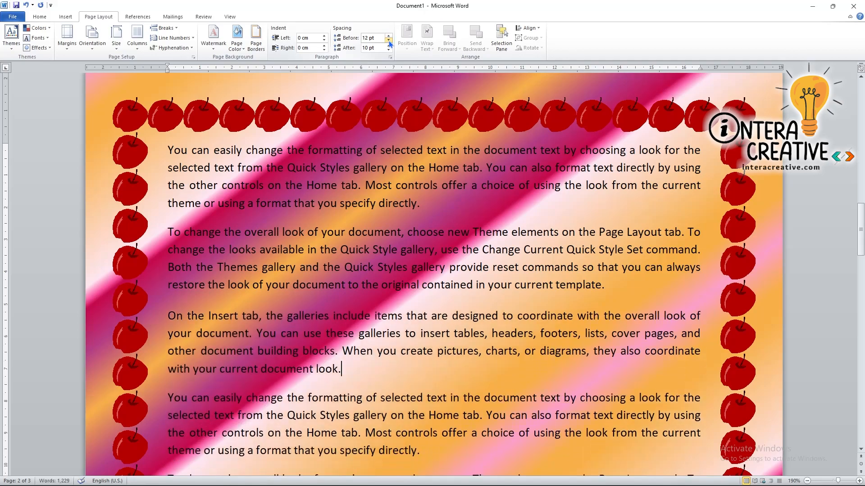
click(388, 40)
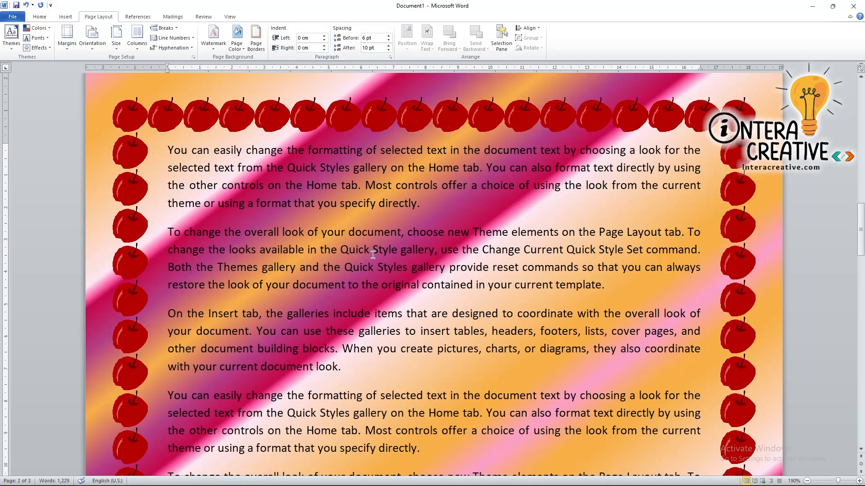
key(Return)
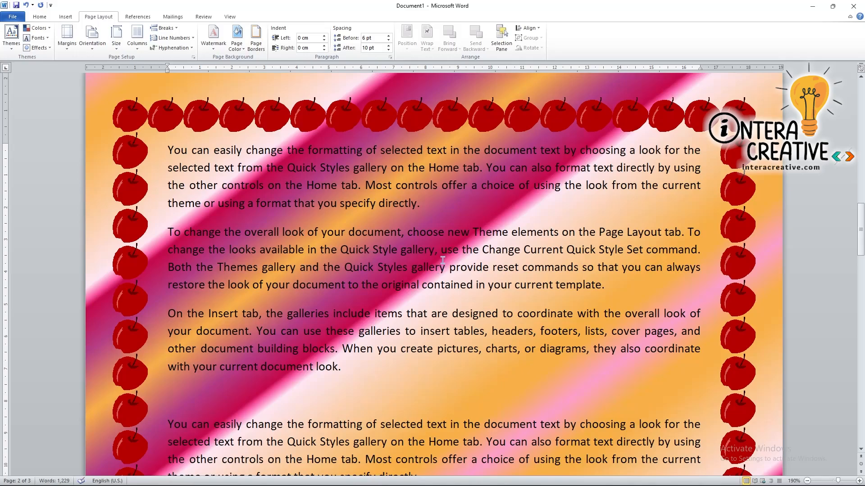
Set the spacing after the first two paragraphs on page 2 to 0 pt.
click(435, 207)
click(388, 50)
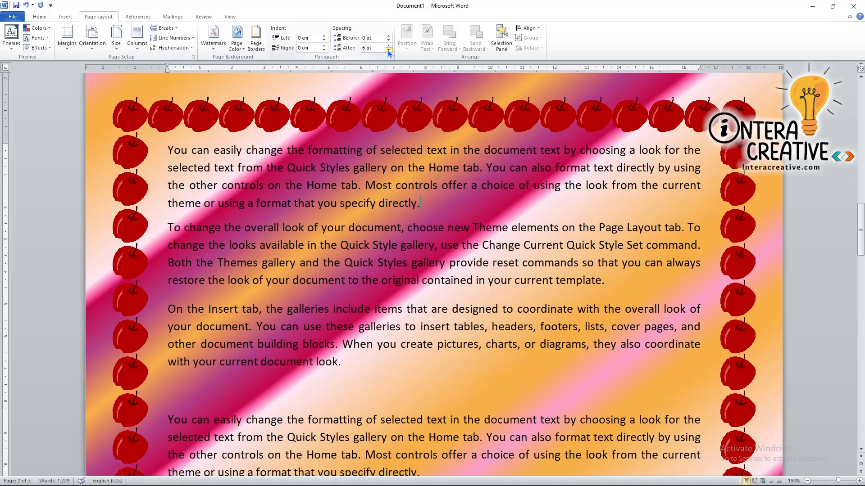
click(388, 50)
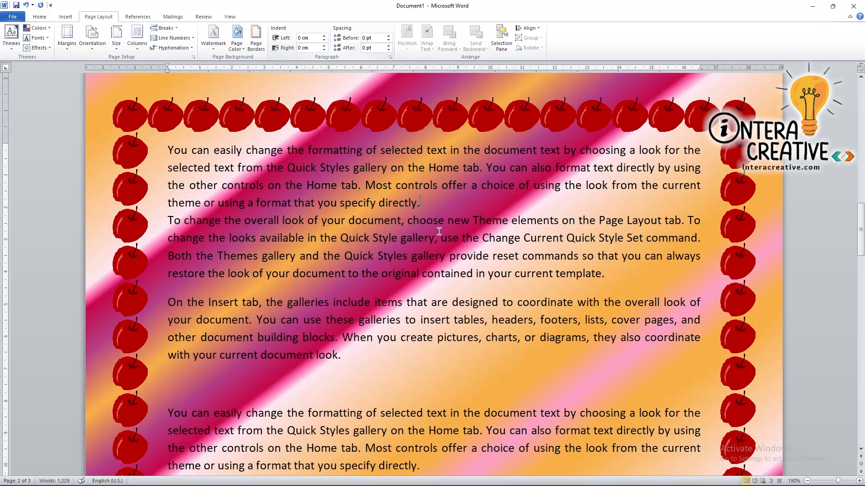
click(388, 51)
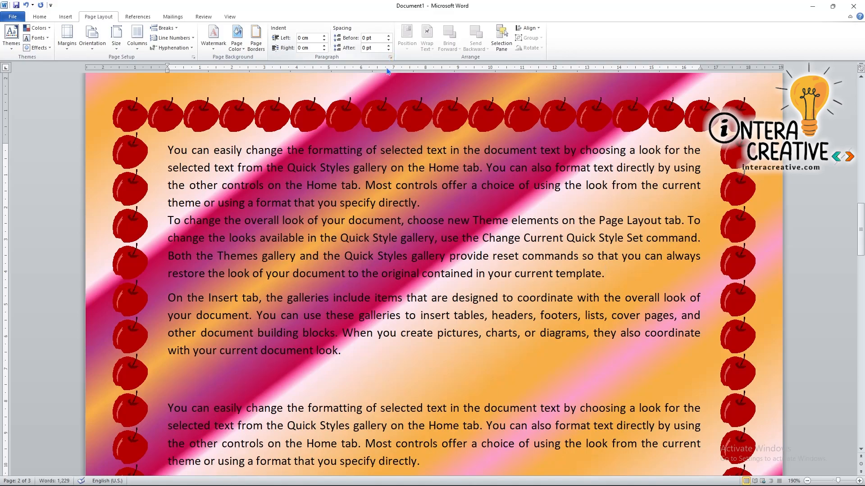
Look through pages 2 and 3 to compare the changed paragraph spacing with the rest of the text.
scroll(315, 310, down, 4)
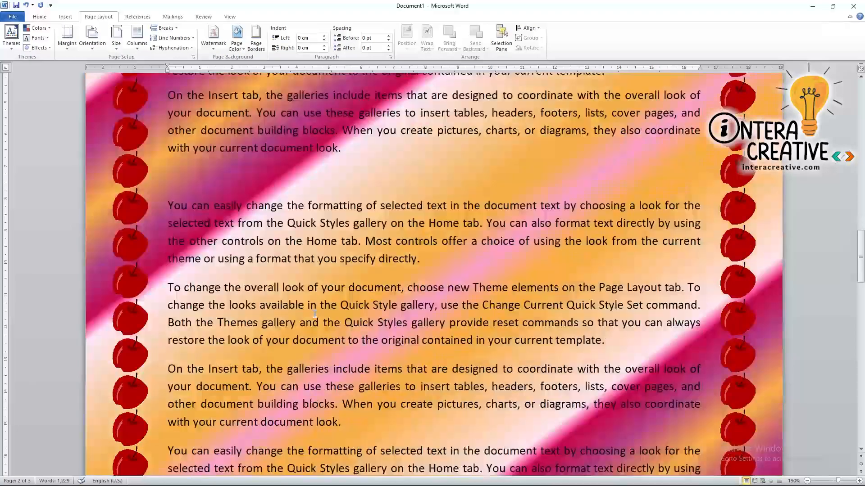
scroll(317, 310, up, 6)
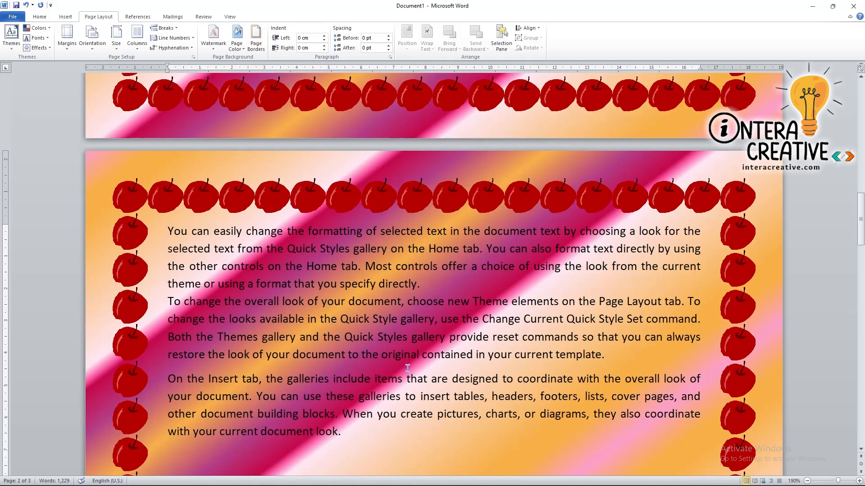
scroll(421, 364, down, 3)
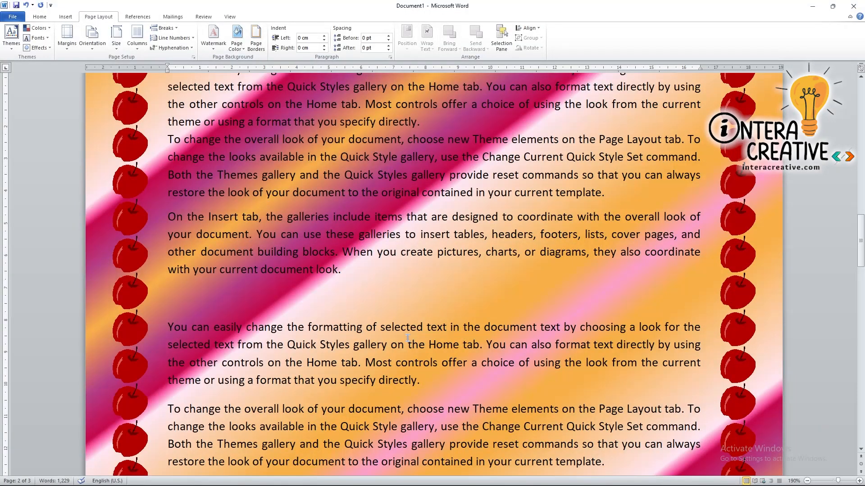
scroll(414, 338, down, 7)
scroll(403, 337, down, 18)
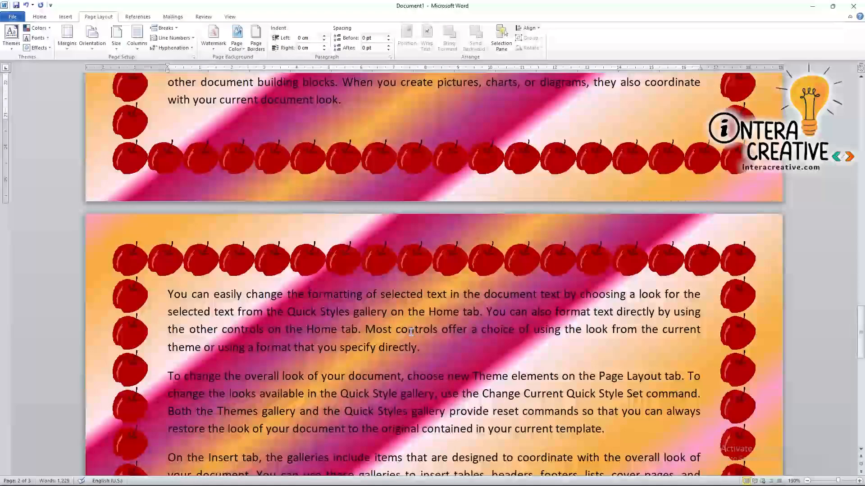
scroll(432, 322, up, 8)
scroll(432, 321, down, 8)
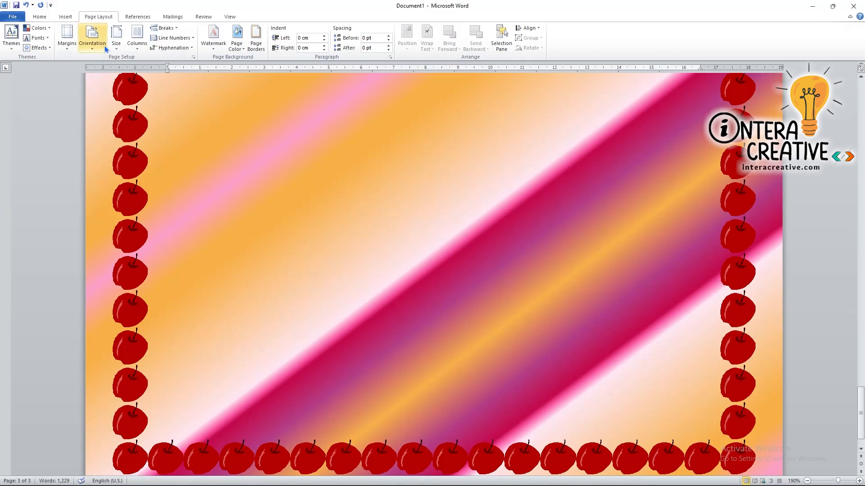
Choose the Letter paper size (21.59 × 27.94 cm) for the document and look over the pages.
click(116, 38)
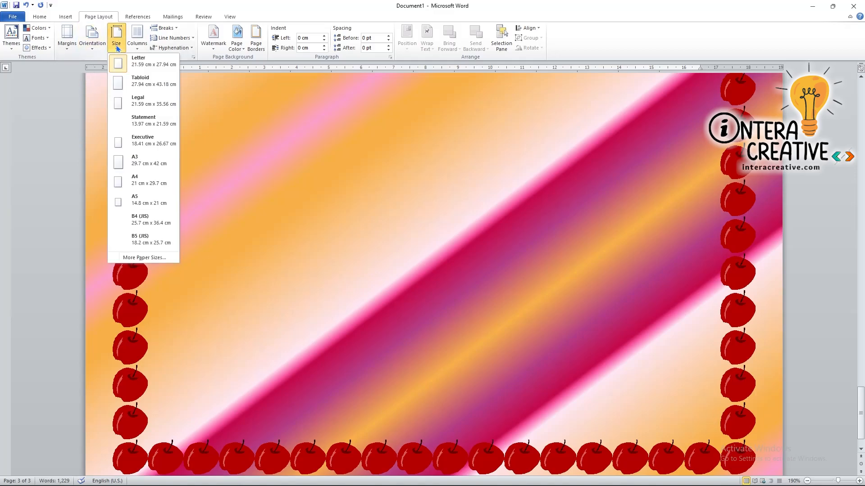
click(152, 64)
scroll(502, 313, up, 10)
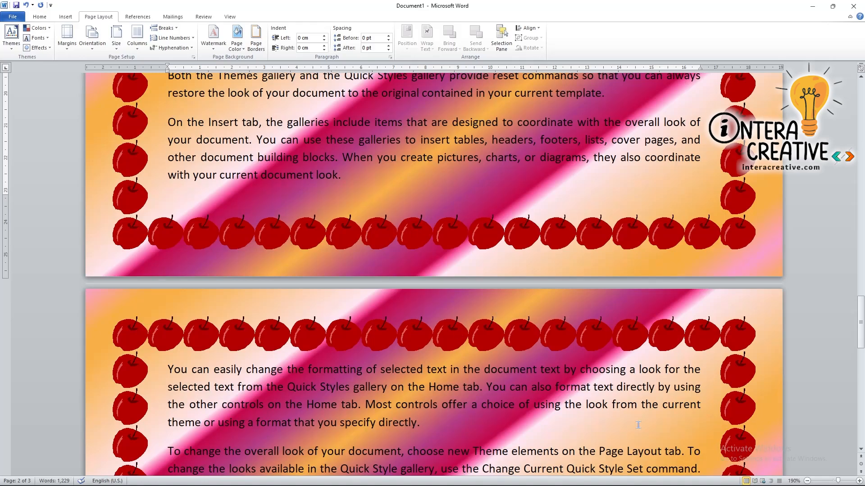
Delete all text and pictures before the first paragraph of page 3.
click(168, 370)
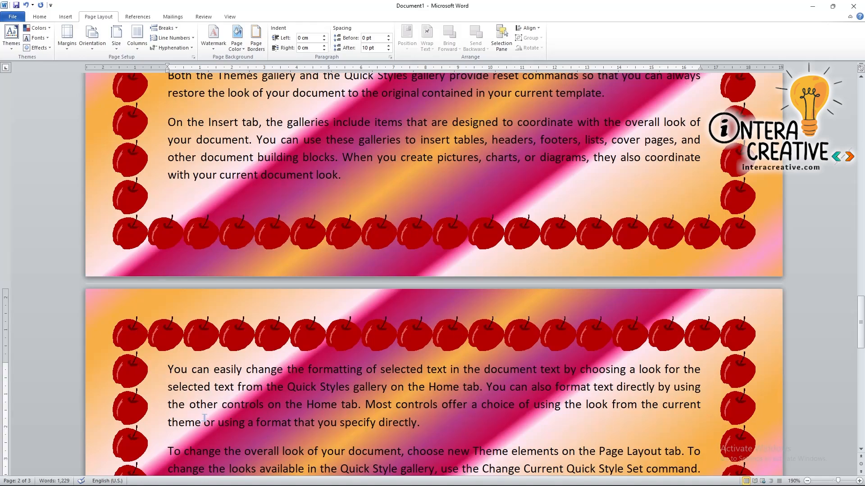
key(ctrl+shift+Home)
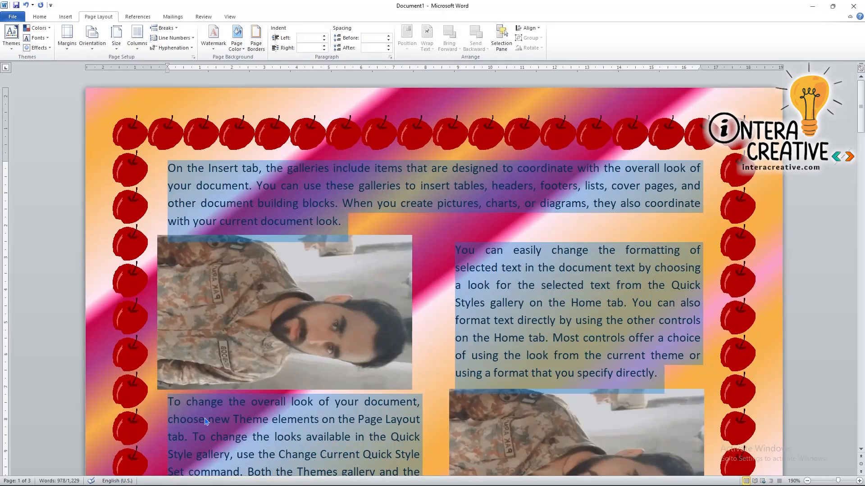
key(Delete)
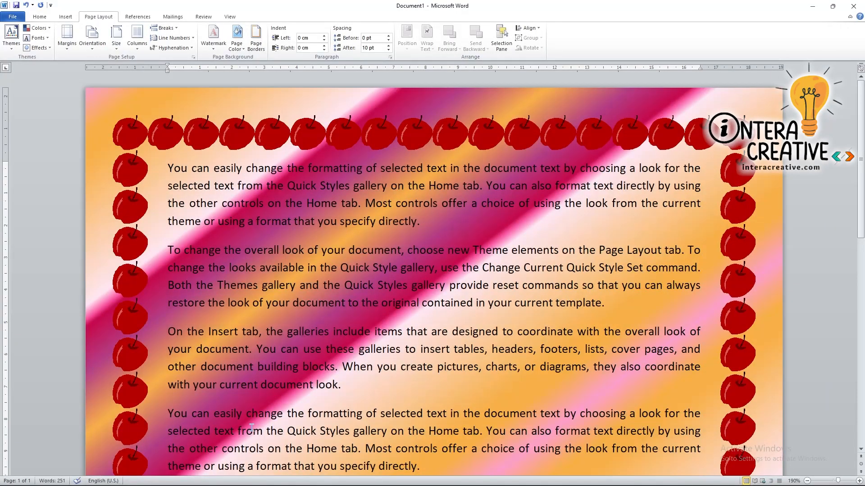
Copy the last paragraph and paste it five times at the end to fill the page.
ctrl+scroll(257, 440, down, 12)
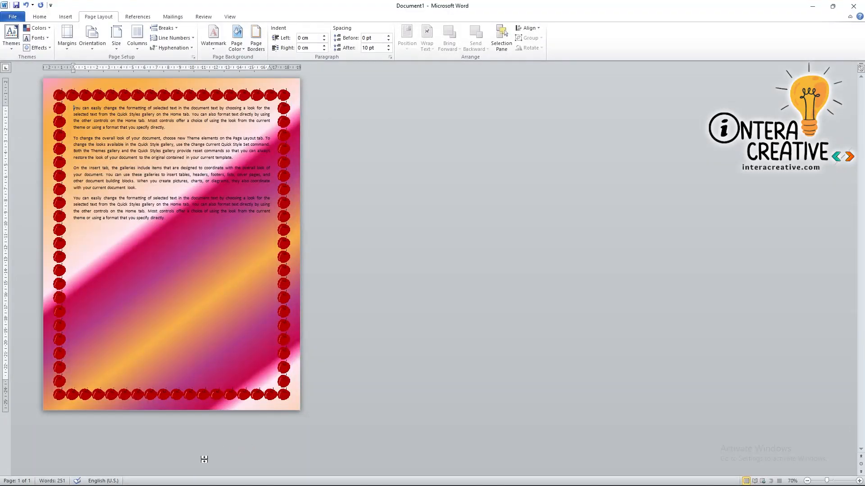
click(159, 241)
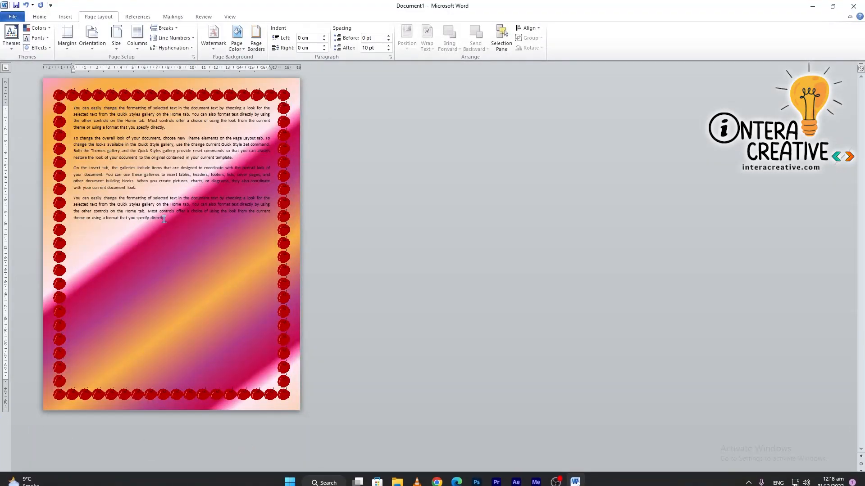
triple_click(199, 279)
key(ctrl+c)
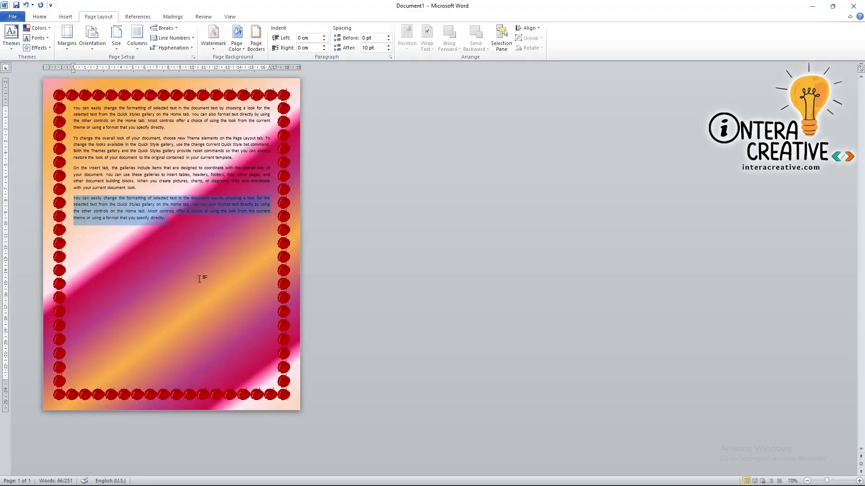
click(200, 279)
key(ctrl+v)
key(ctrl+v)
key(ctrl+v)
key(ctrl+v)
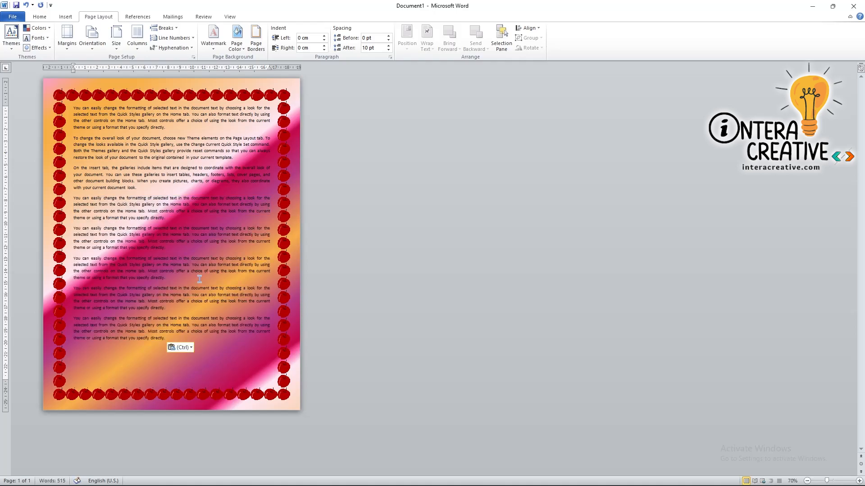
key(ctrl+v)
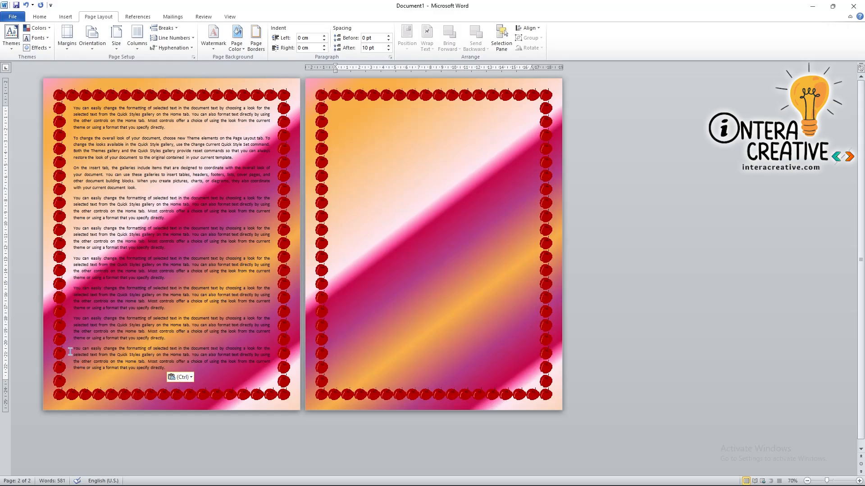
Copy the last paragraph on page 1 and remove the empty paragraph that creates page 2.
drag(72, 348, 206, 377)
key(ctrl+c)
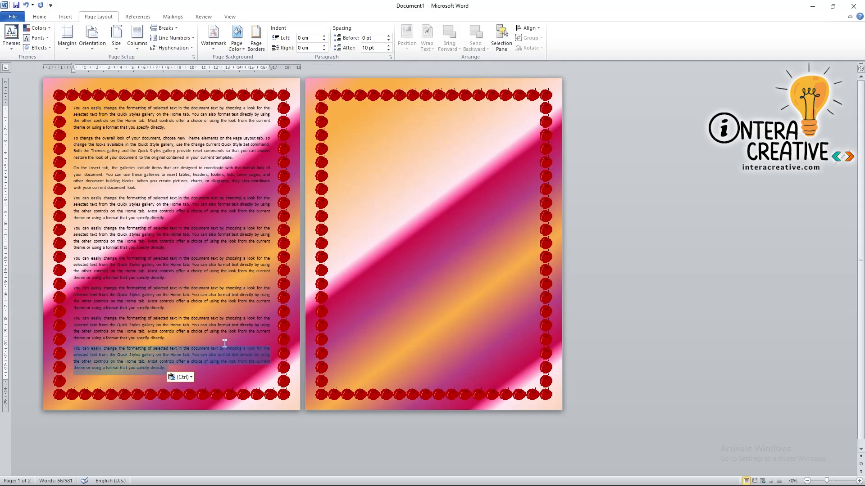
click(198, 381)
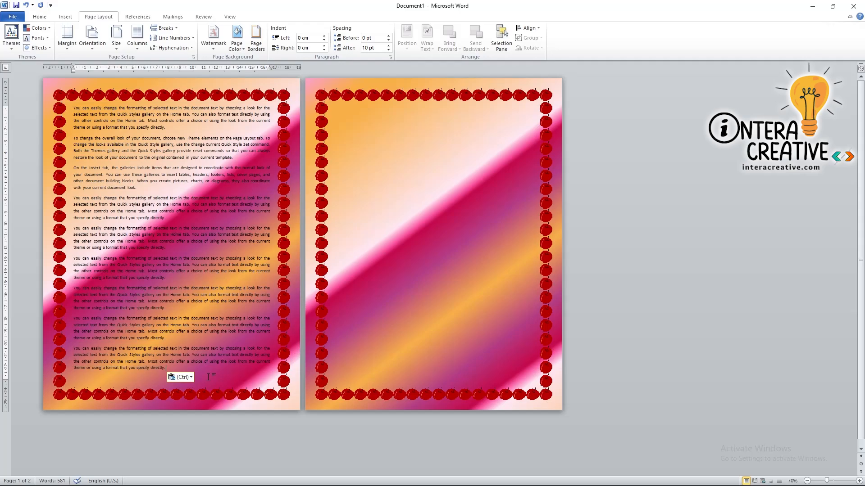
key(BackSpace)
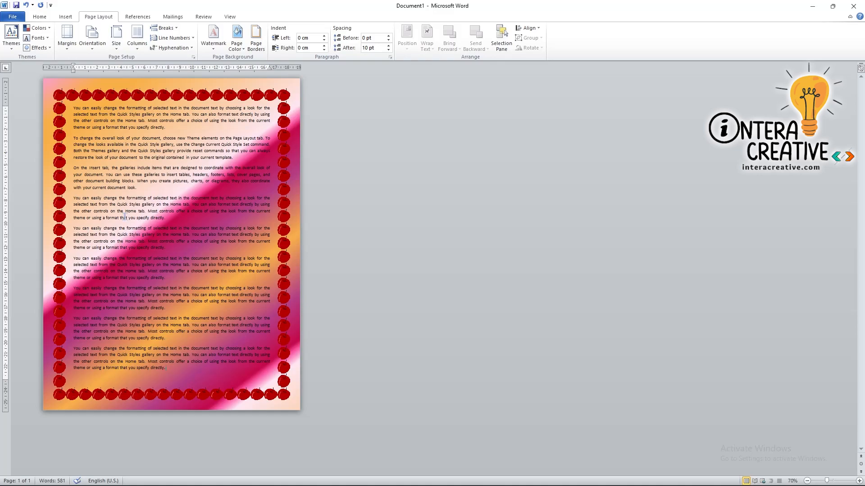
Change the document's paper size to Legal (21.59 × 35.56 cm).
click(118, 47)
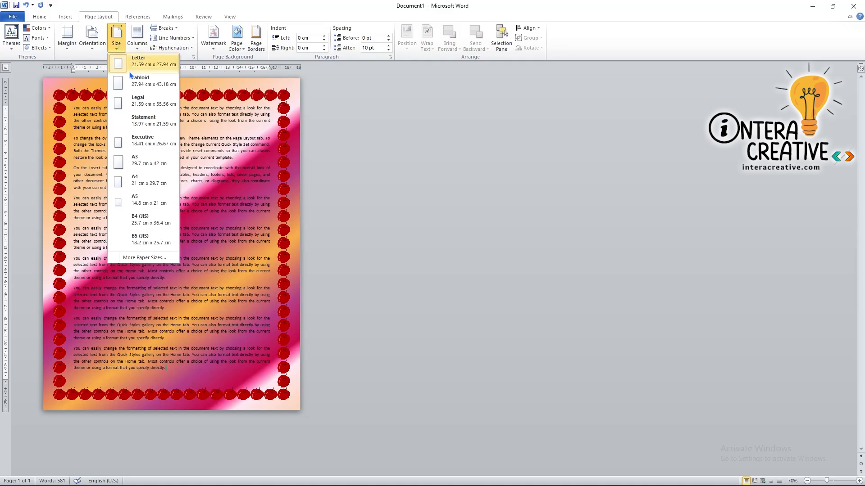
click(141, 107)
scroll(192, 400, down, 2)
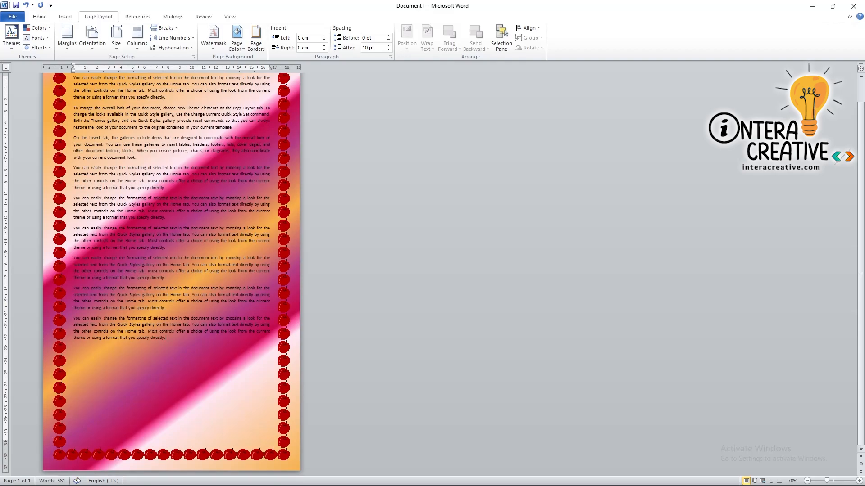
Paste the copied paragraph three times at the end and remove the empty paragraph that spills onto page 2.
key(ctrl+v)
key(ctrl+v)
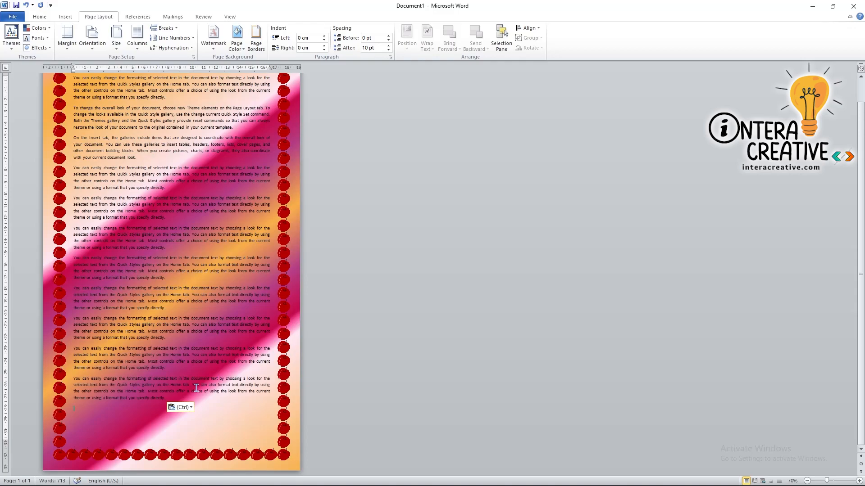
key(ctrl+v)
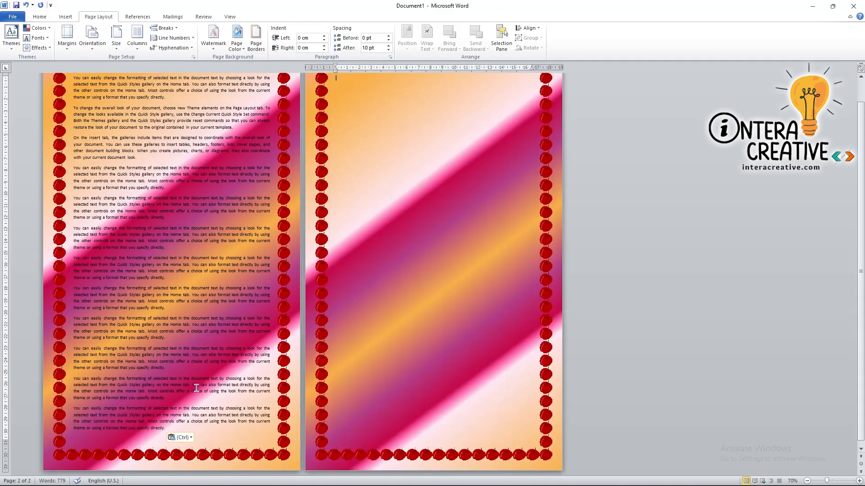
click(232, 438)
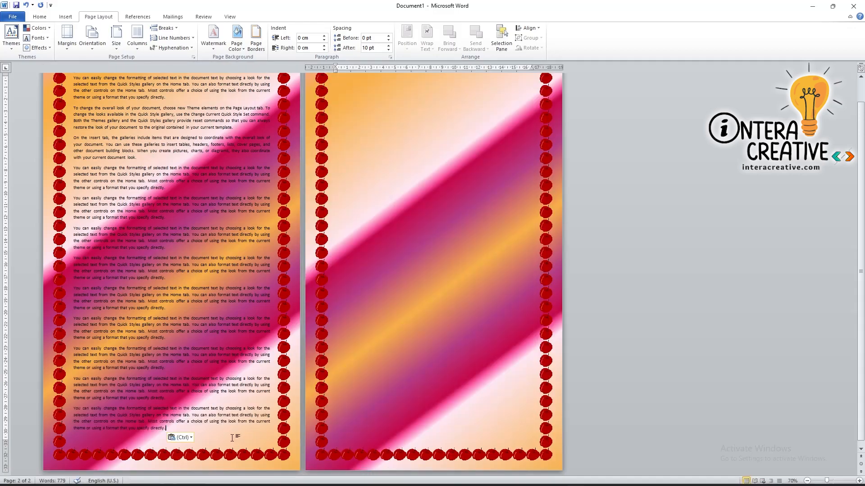
key(Delete)
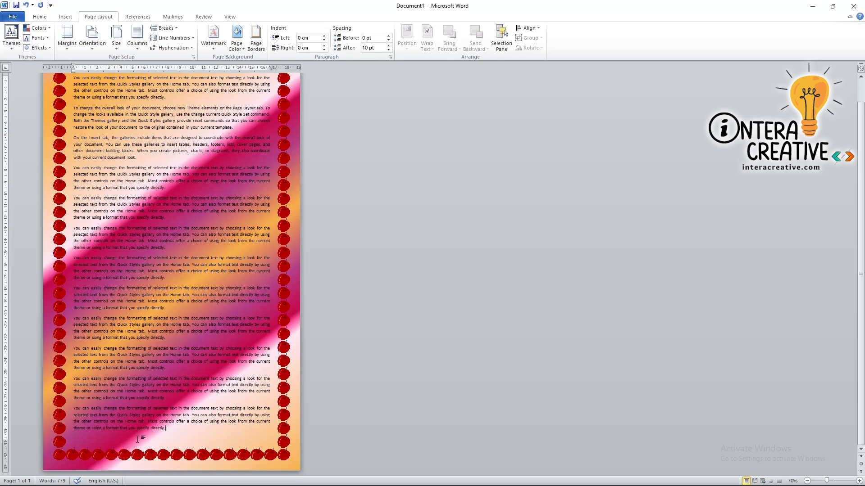
Set the spacing after each of the first four paragraphs to 0 pt.
scroll(203, 402, up, 1)
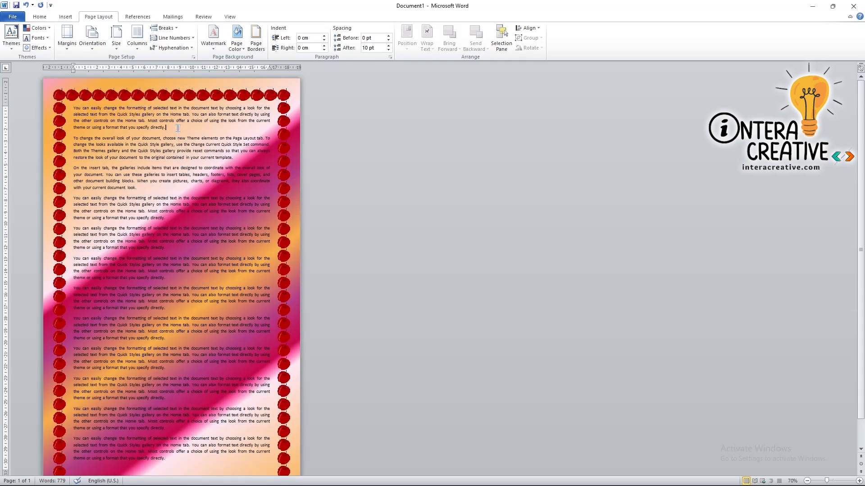
click(388, 50)
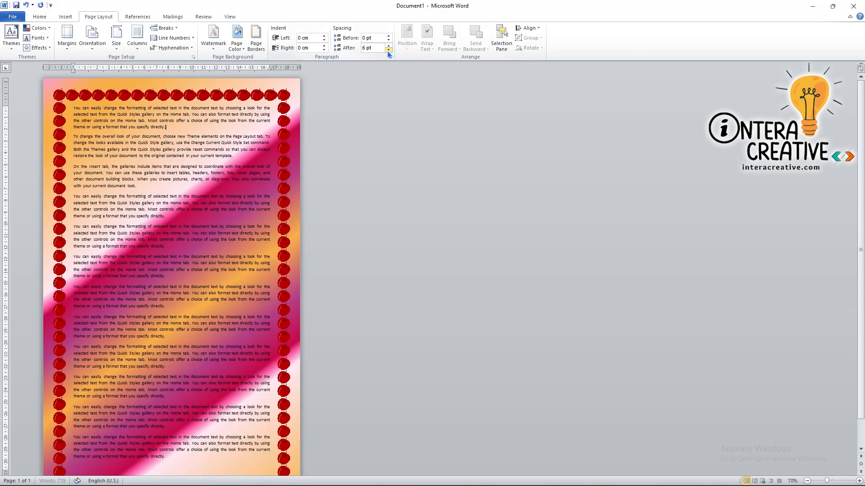
click(388, 50)
click(245, 154)
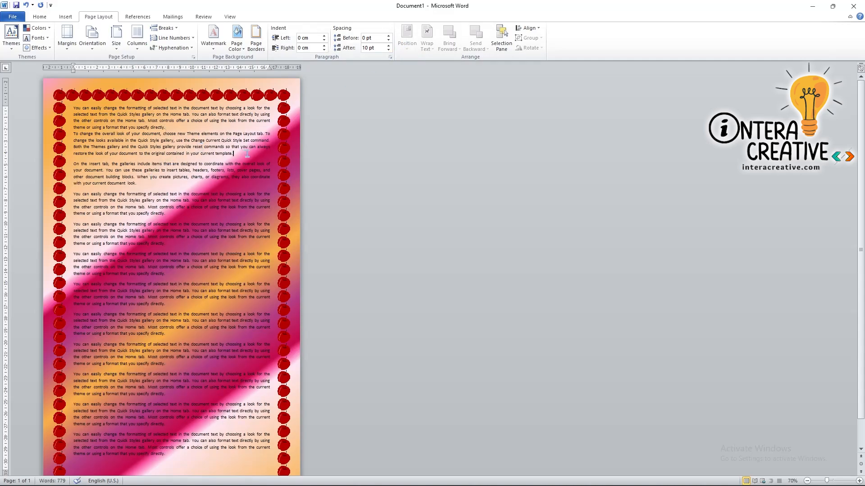
click(388, 50)
click(388, 50)
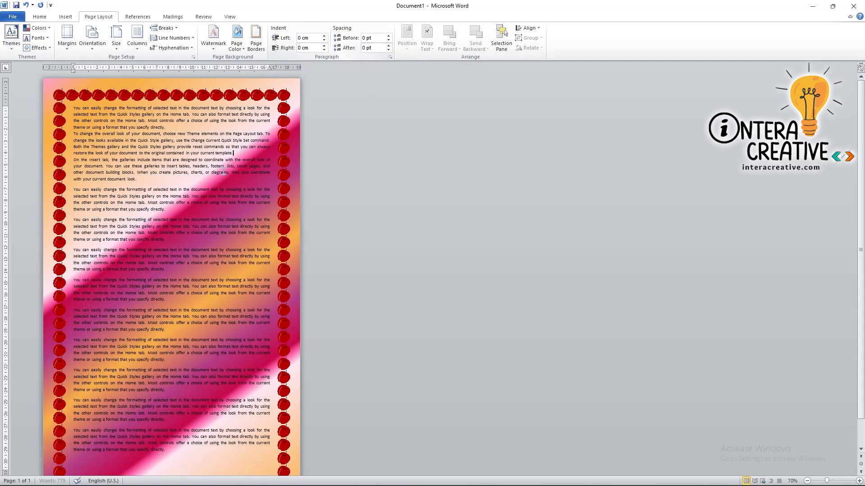
click(150, 183)
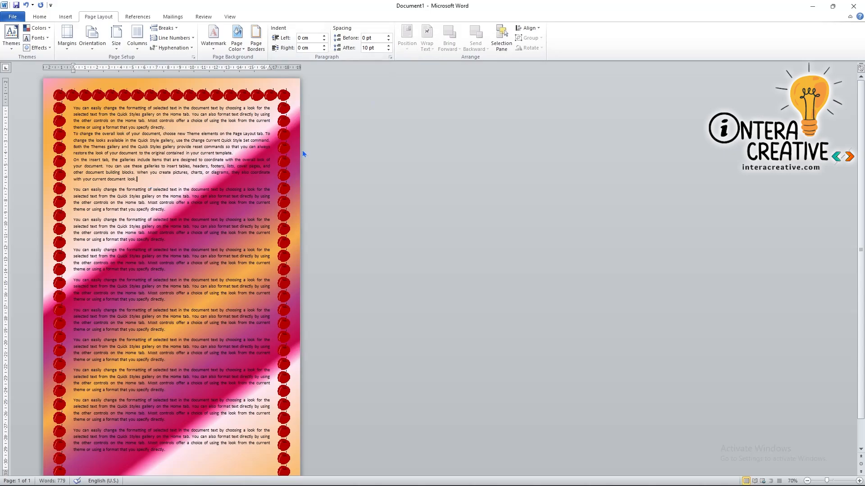
click(388, 51)
click(388, 50)
click(166, 208)
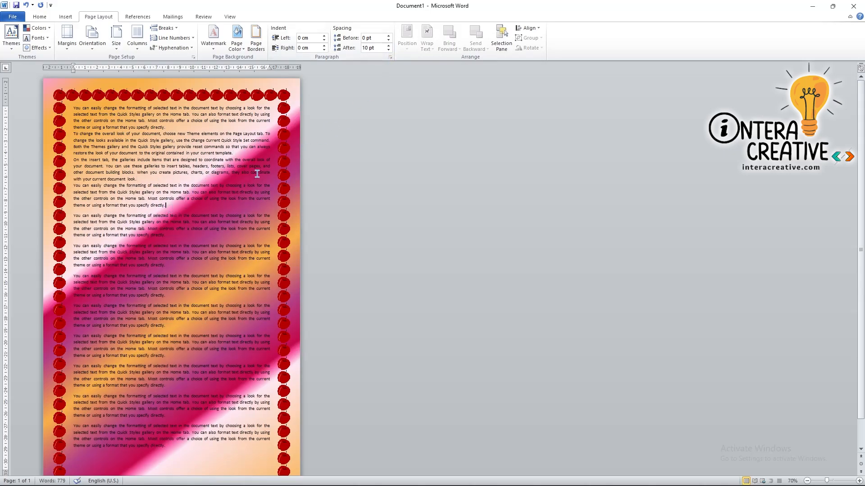
click(388, 51)
click(388, 51)
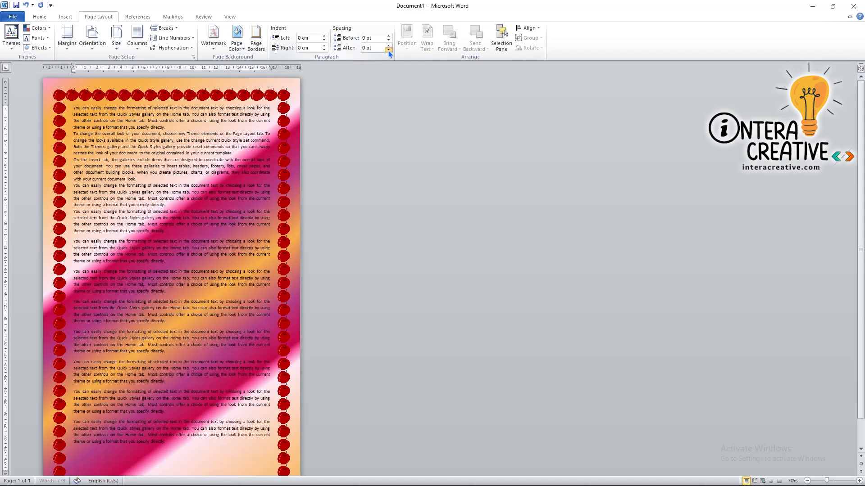
Set the spacing after the fifth, sixth and seventh paragraphs to 0 pt.
scroll(180, 347, down, 2)
click(176, 201)
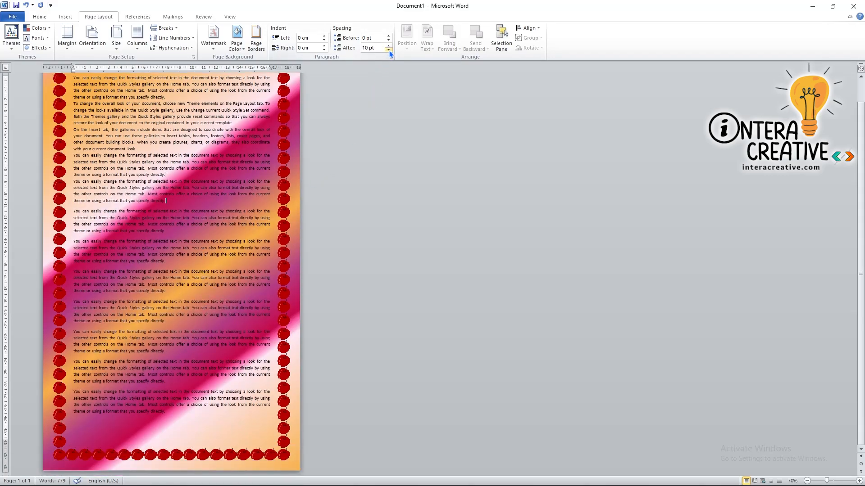
click(388, 50)
click(389, 51)
click(173, 226)
click(388, 50)
click(388, 50)
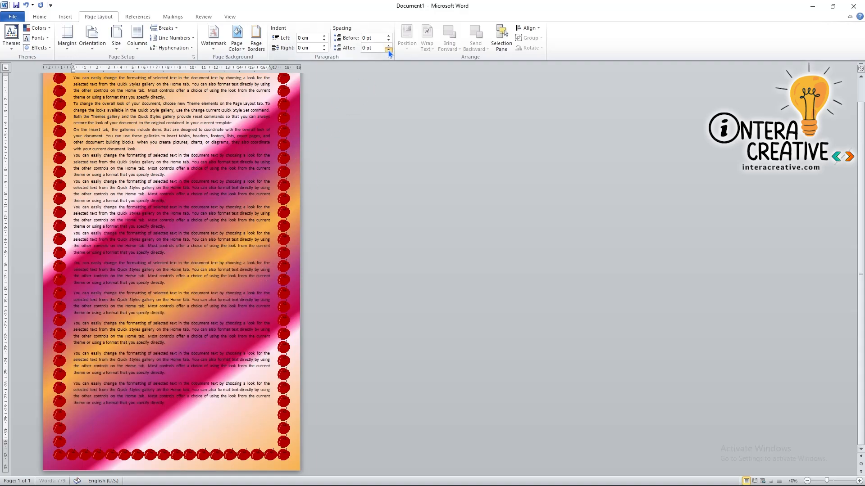
click(172, 253)
click(388, 50)
click(388, 50)
Set the spacing after the eighth through eleventh paragraphs to 0 pt.
click(190, 278)
click(388, 50)
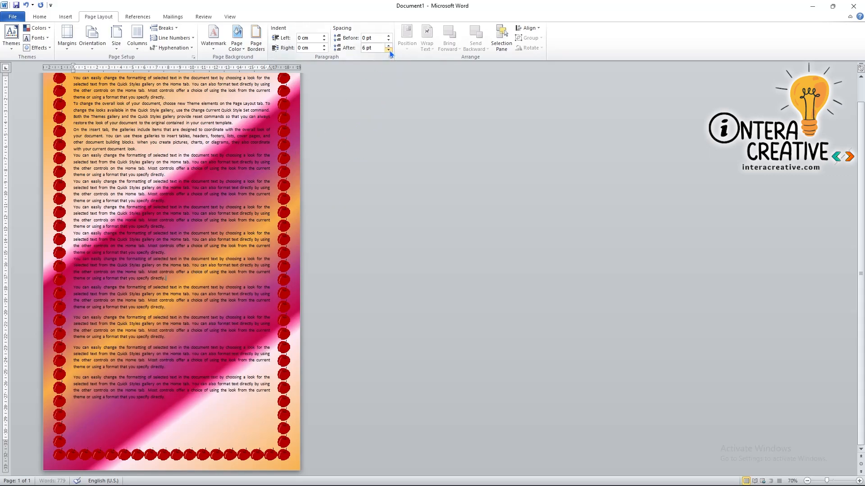
click(389, 51)
click(172, 300)
click(389, 50)
click(388, 50)
click(167, 331)
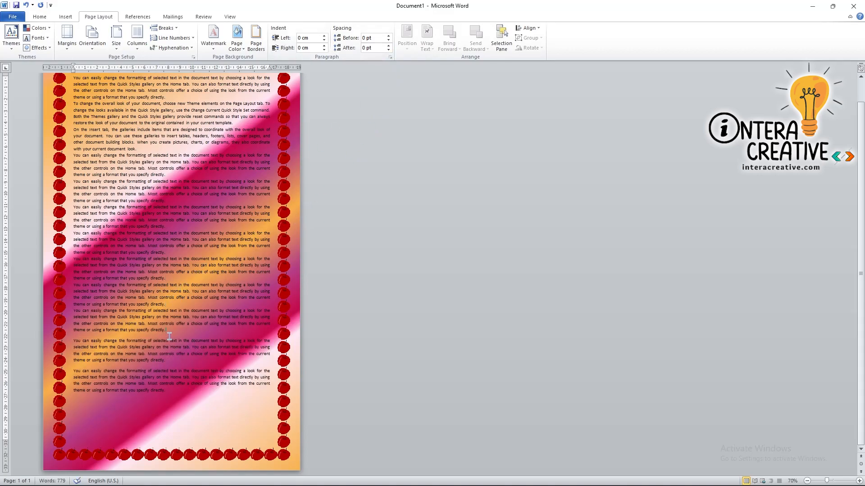
click(388, 51)
click(388, 50)
click(172, 362)
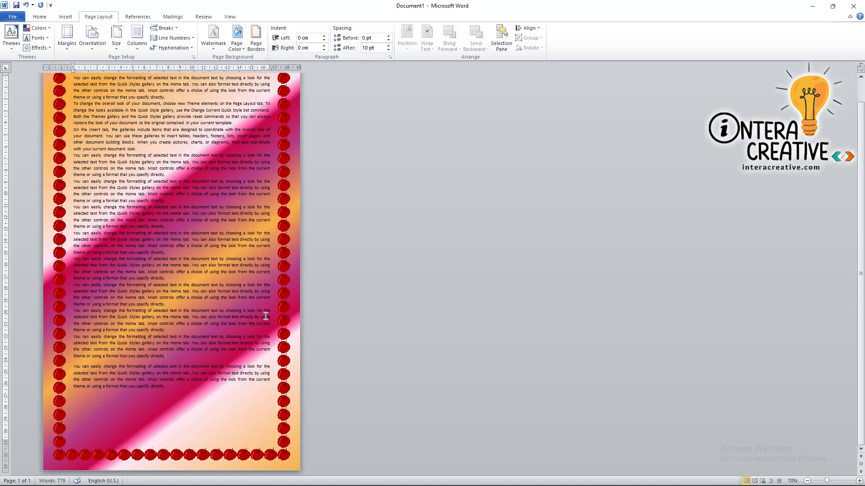
click(388, 51)
click(388, 50)
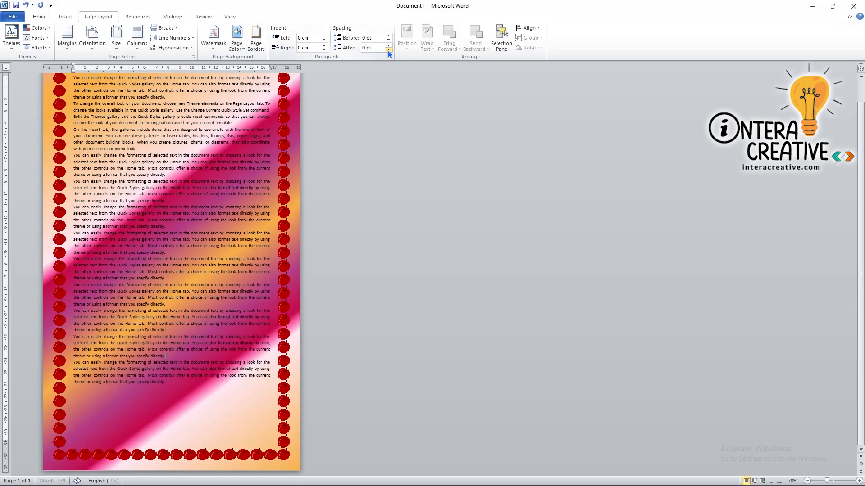
Paste one more copy of the paragraph at the end of the page.
click(190, 408)
key(ctrl+v)
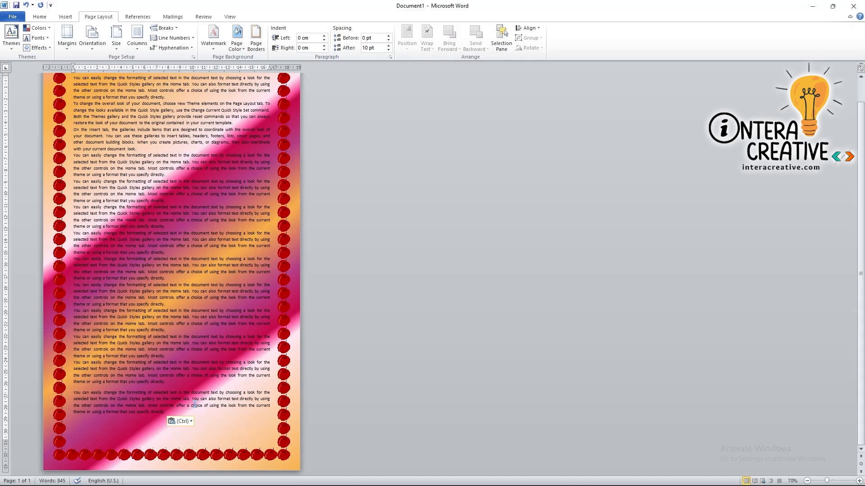
scroll(195, 405, up, 2)
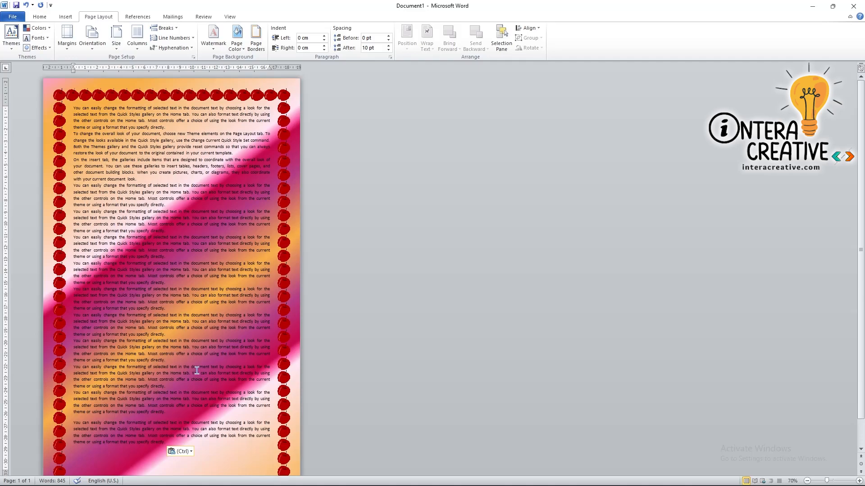
scroll(197, 372, up, 14)
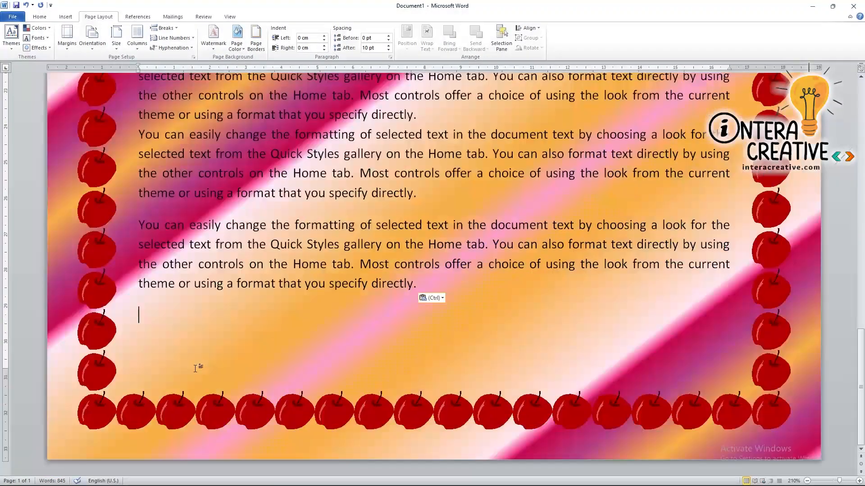
scroll(195, 369, up, 5)
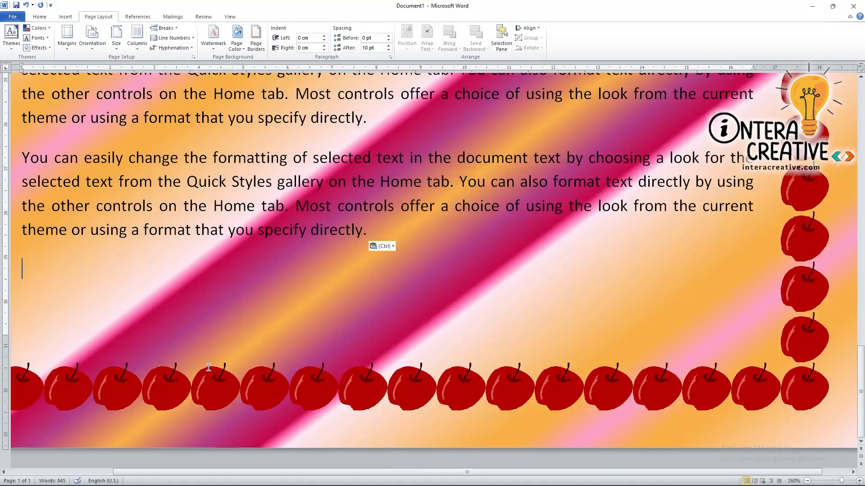
scroll(203, 363, down, 3)
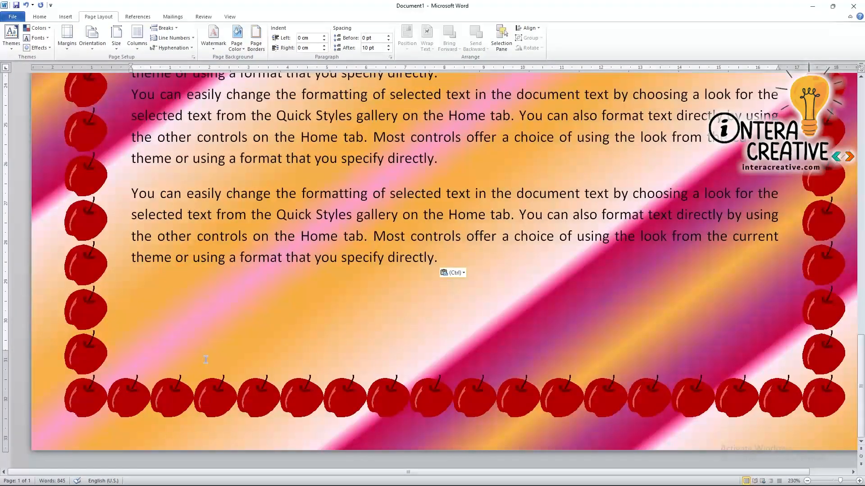
Paste another copy of the paragraph at the end of the page and undo the paste.
text(You can easily change the formatting of selected text in the document text by choosing a look for the selected text from the Quick Styles gallery on the Home tab. You can also format text directly by using the other controls on the Home tab. Most controls offer a choice of using the look from the current theme or using a format that you specify directly.)
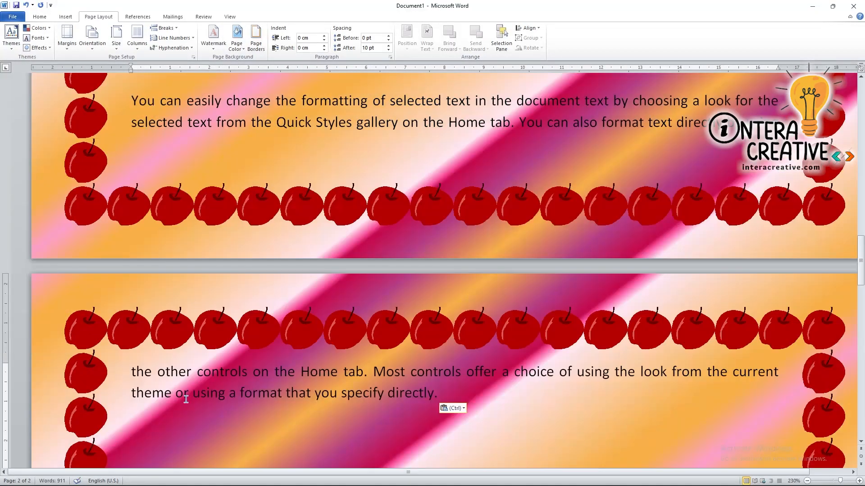
key(ctrl+z)
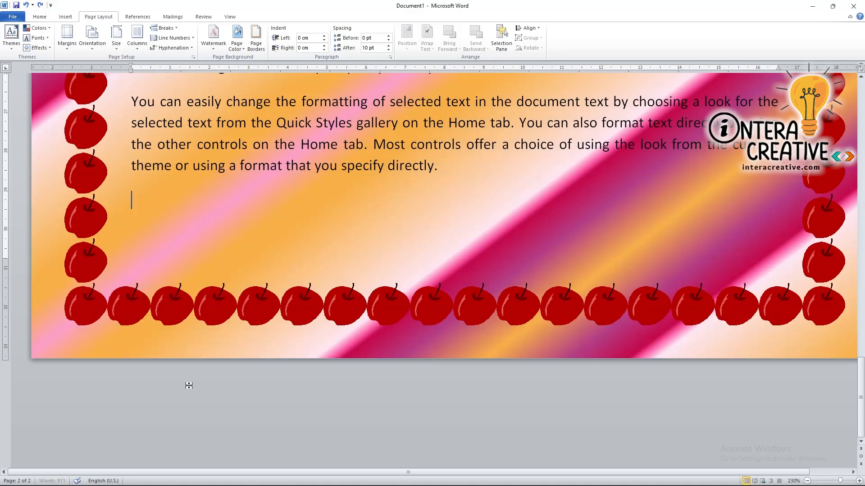
Remove the apple art page border from the whole document.
click(258, 39)
click(333, 196)
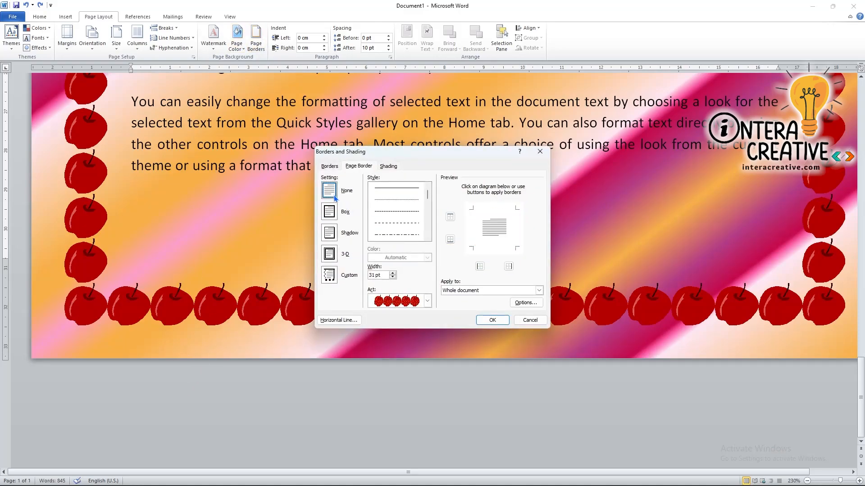
click(493, 320)
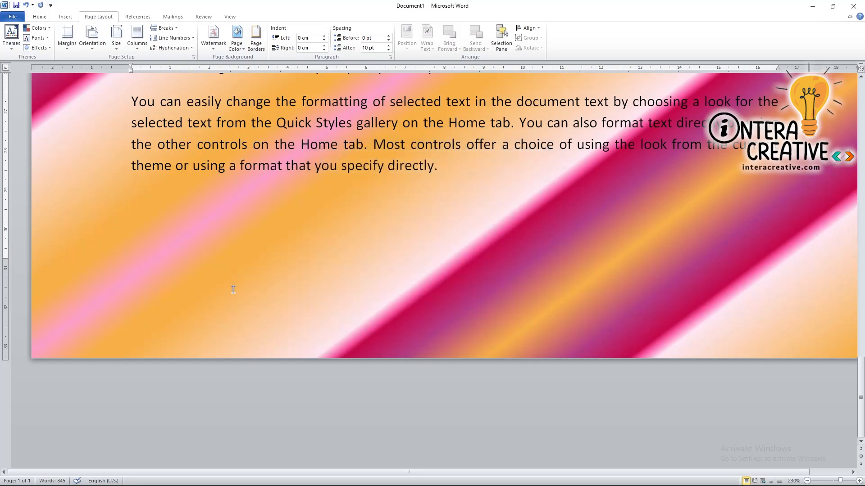
Try pasting the paragraph copy again on the borderless page and undo it.
text(You can easily change the formatting of selected text in the document text by choosing a look for the selected text from the Quick Styles gallery on the Home tab. You can also format text directly using the other controls on the Home tab. Most controls offer a choice of using the look from the current theme or using a format that you specify directly.)
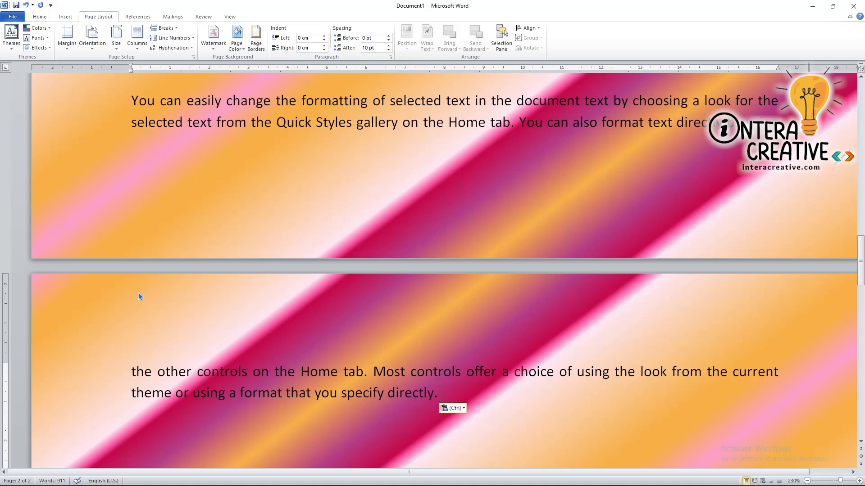
key(ctrl+z)
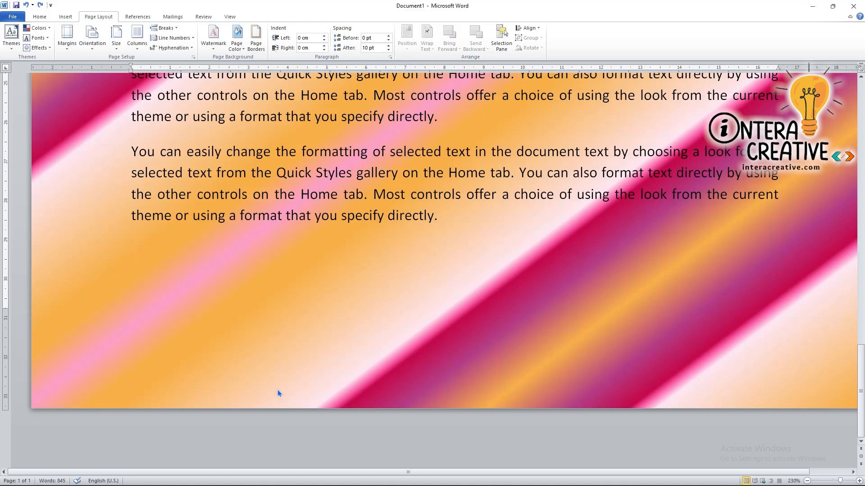
Draw a vertical line about 1.79 cm tall along the last paragraph, compare it with the blank space below using two lines, and delete both.
click(66, 18)
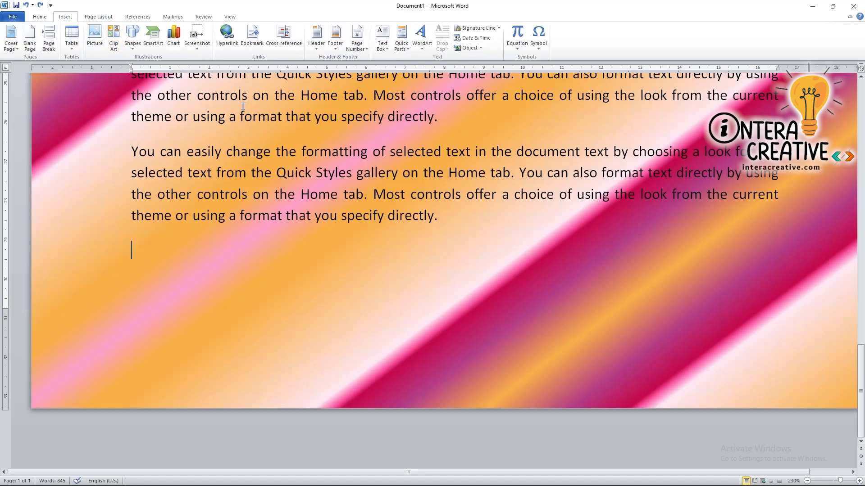
click(132, 37)
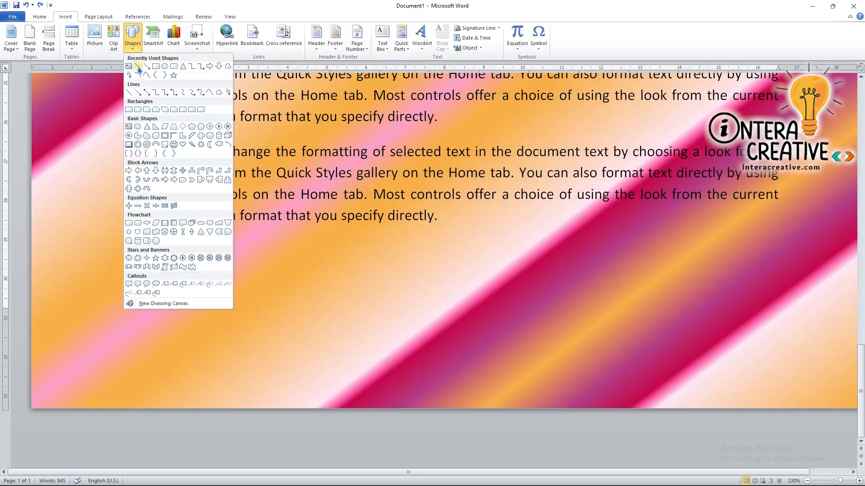
click(138, 68)
drag(131, 155, 132, 220)
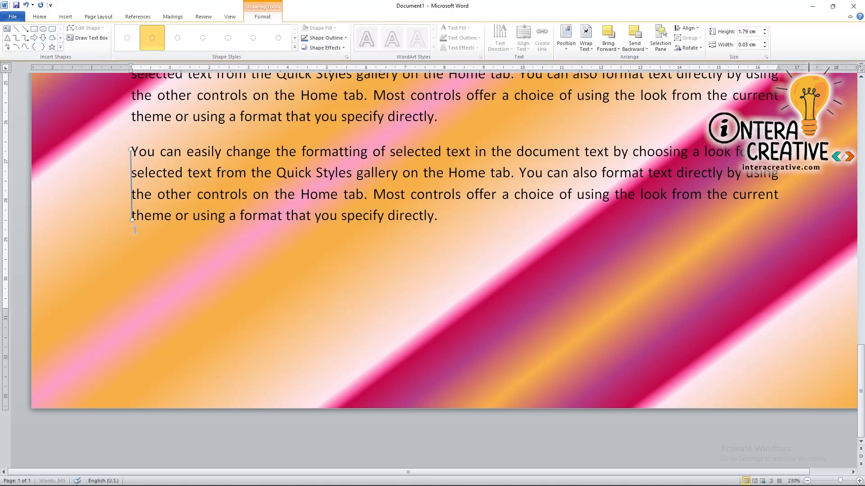
drag(131, 178, 135, 328)
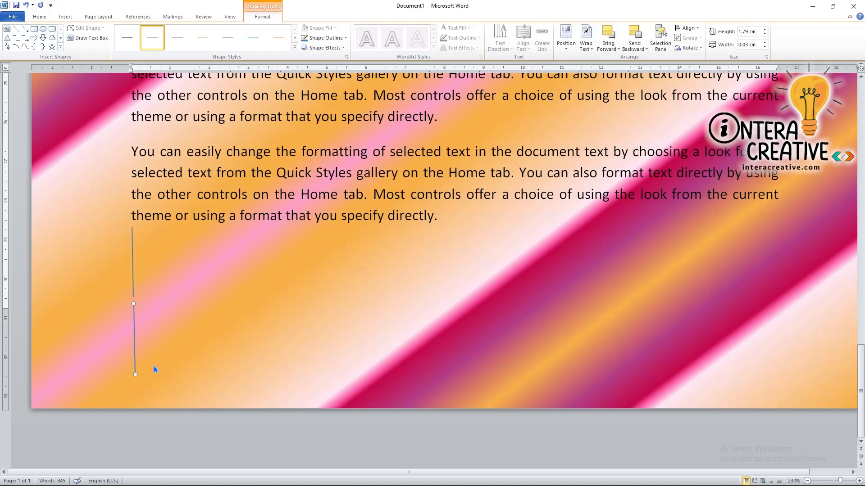
key(Delete)
click(134, 273)
key(Delete)
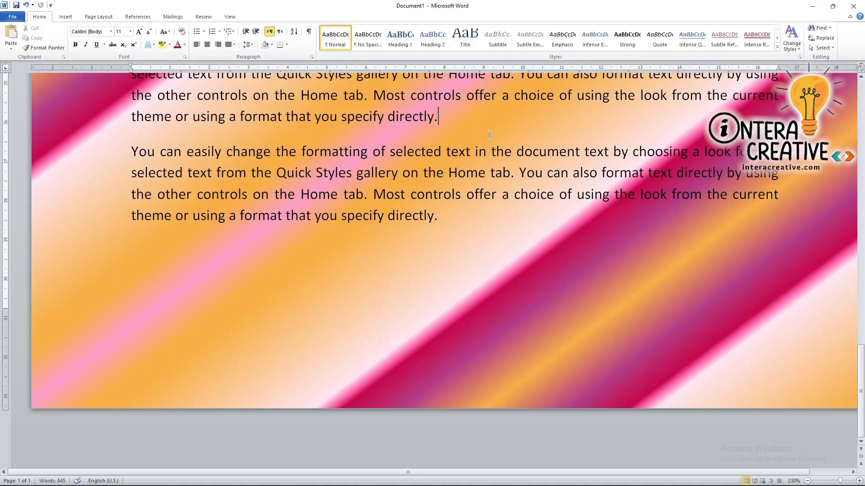
Set the spacing after the second-to-last paragraph to 0 pt.
click(109, 18)
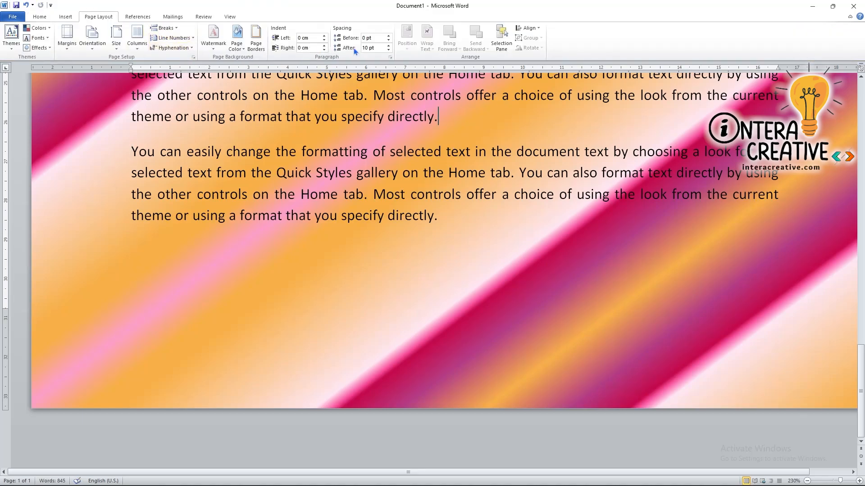
click(389, 50)
click(388, 50)
scroll(429, 244, up, 3)
scroll(428, 244, down, 2)
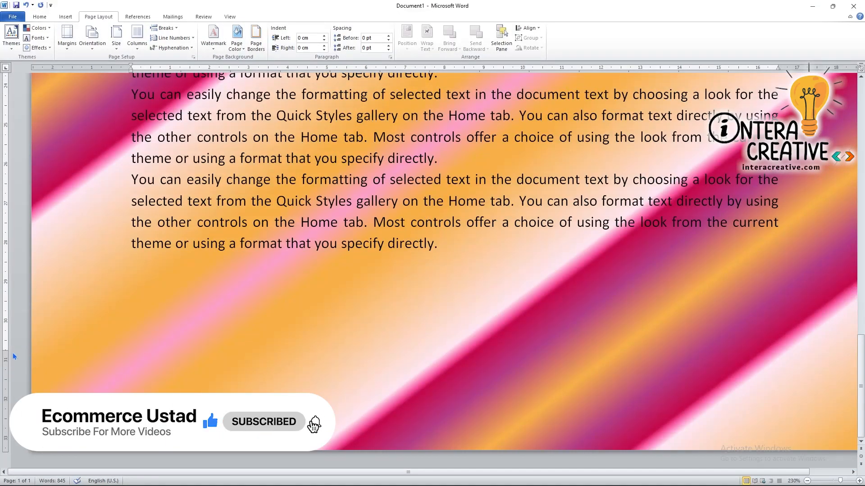
Shrink the page's bottom margin and paste another copy of the paragraph at the end, without a trailing blank line.
drag(5, 355, 3, 452)
click(460, 251)
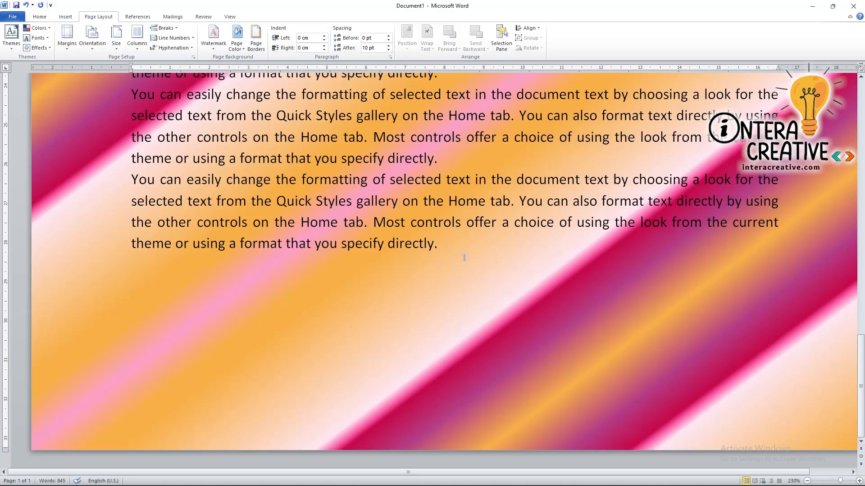
key(Return)
text(You can easily change the formatting of selected text in the document text by choosing a look for the selected text from the Quick Styles gallery on the Home tab. You can also format text directly by using the other controls on the Home tab. Most controls offer a choice of using the look from the current theme or using a format that you specify directly.)
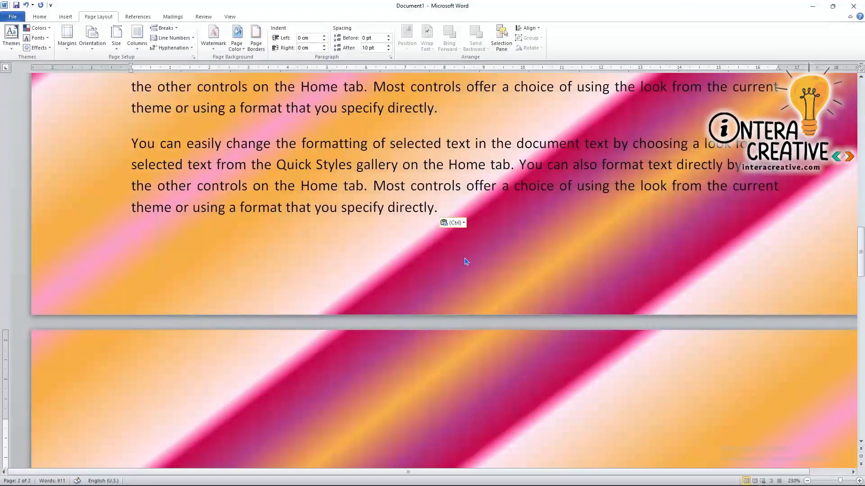
click(475, 114)
click(482, 207)
key(Delete)
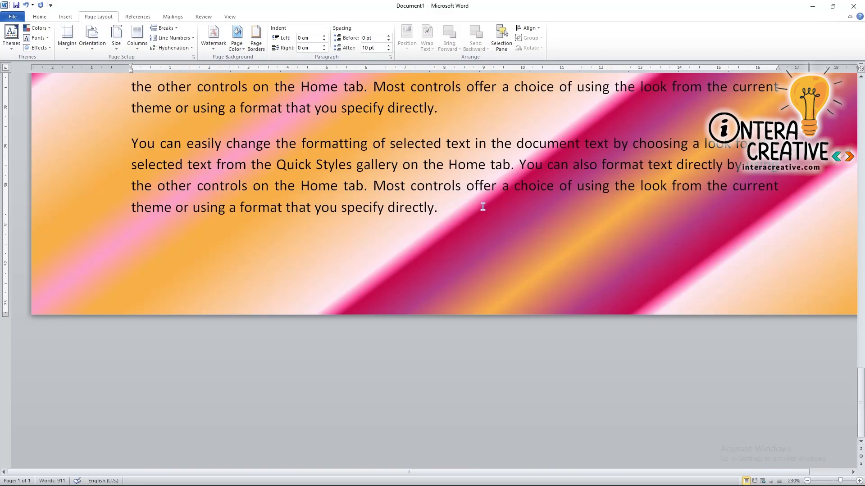
Close the gap above the newly pasted last paragraph by setting the preceding paragraph's spacing after to 0 pt.
scroll(483, 206, up, 2)
click(472, 204)
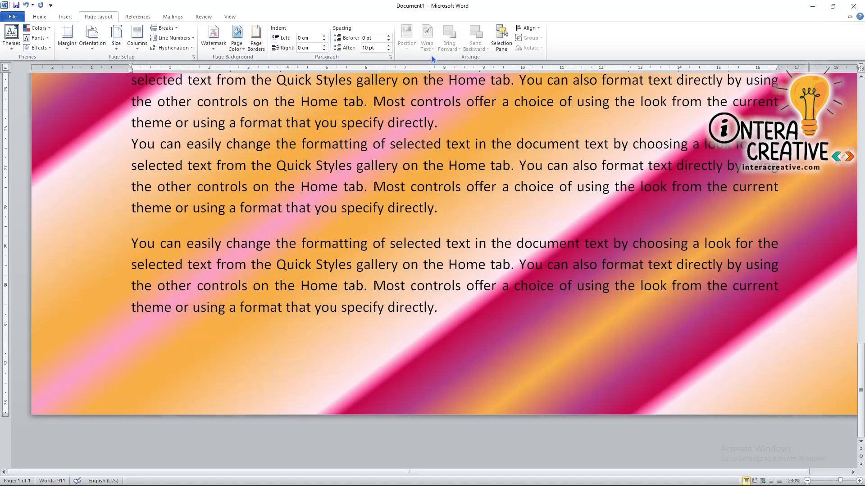
click(388, 50)
click(388, 50)
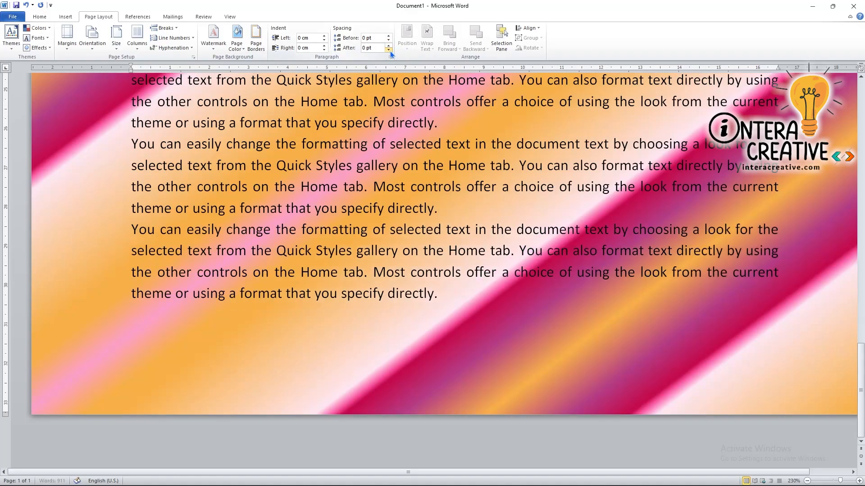
Add one more copy of the paragraph on a new line after the last paragraph.
click(455, 304)
key(Return)
text(You can easily change the formatting of selected text in the document text by choosing a look for the selected text from the Quick Styles gallery on the Home tab. You can also format text directly by using the other controls on the Home tab. Most controls offer a choice of using the look from the current theme or using a format that you specify directly.\n)
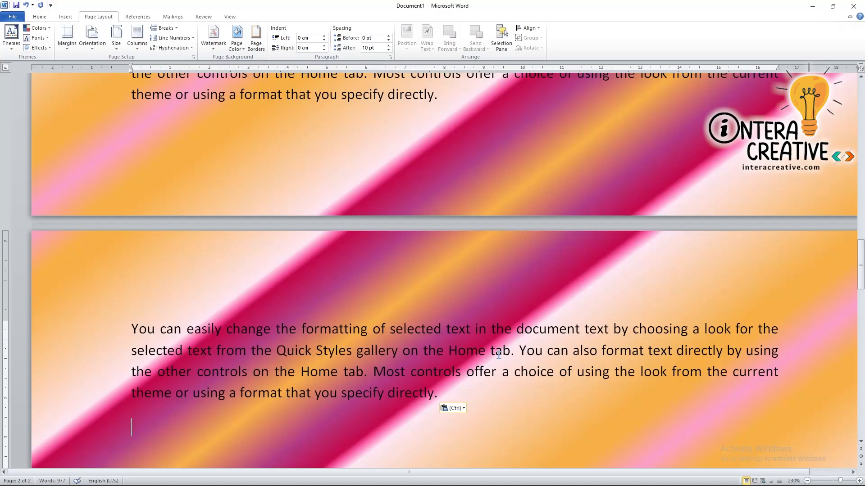
Reduce the top margin of the first page so that more text fits, and check the break to the second page.
scroll(214, 260, up, 2)
click(208, 180)
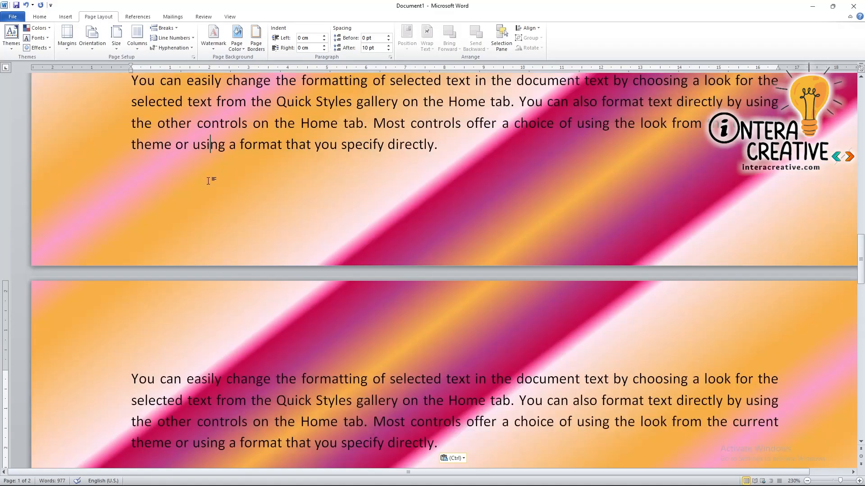
scroll(378, 282, down, 3)
scroll(379, 281, up, 13)
scroll(378, 281, up, 6)
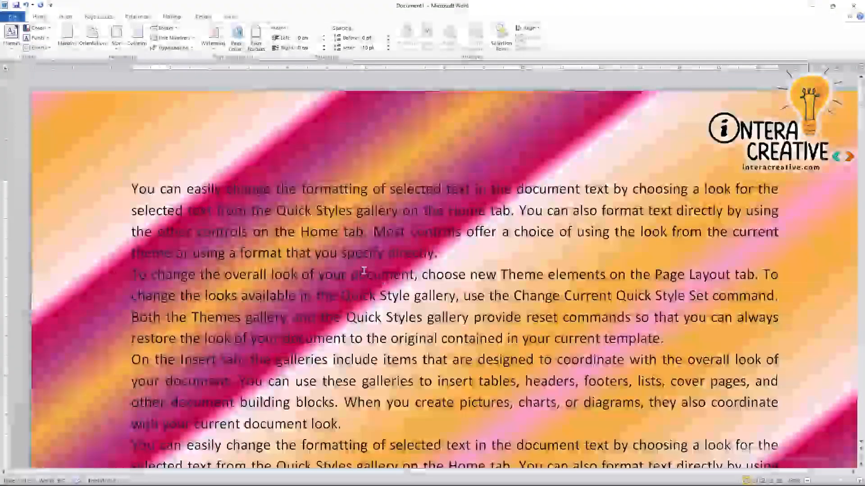
drag(5, 179, 14, 111)
scroll(203, 221, down, 17)
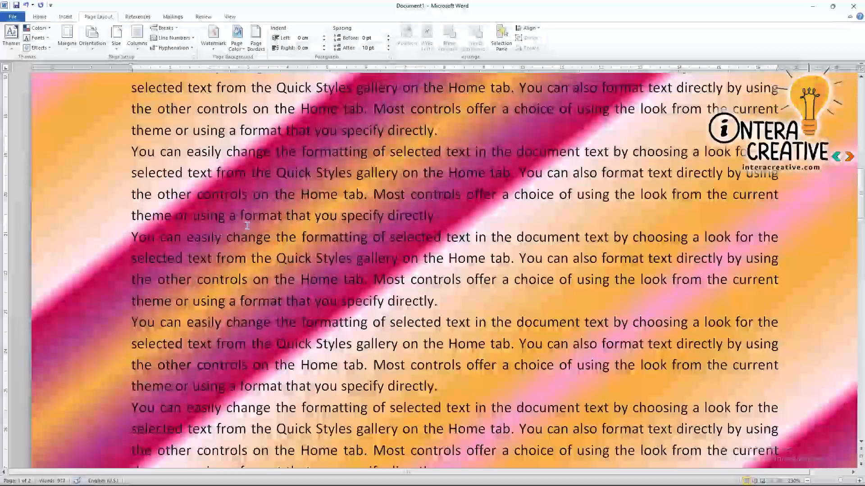
scroll(257, 230, up, 1)
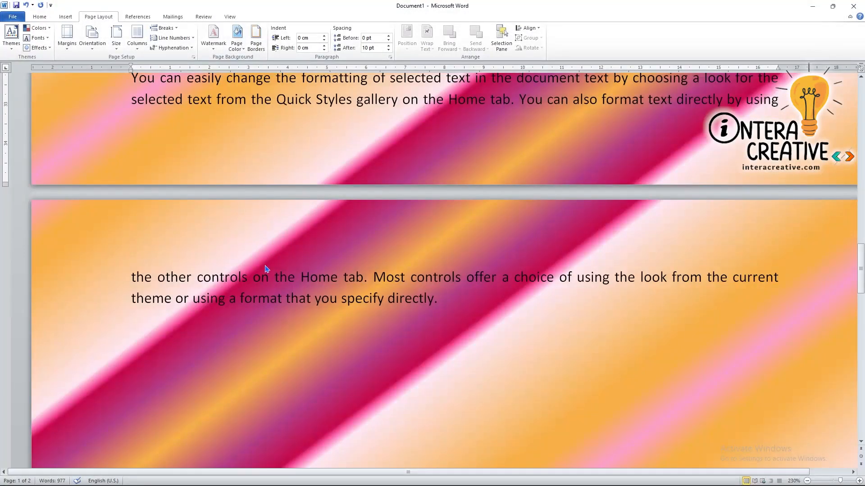
scroll(238, 167, up, 4)
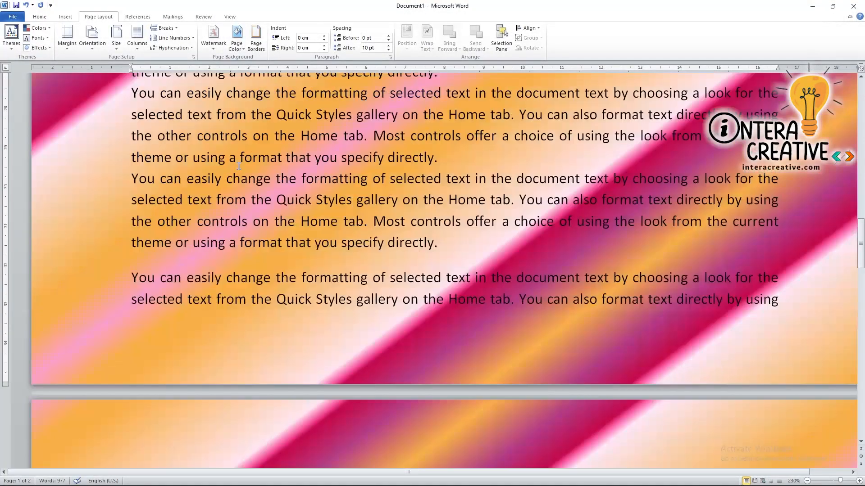
Reduce the font size of all the document text to 10 pt.
key(ctrl+a)
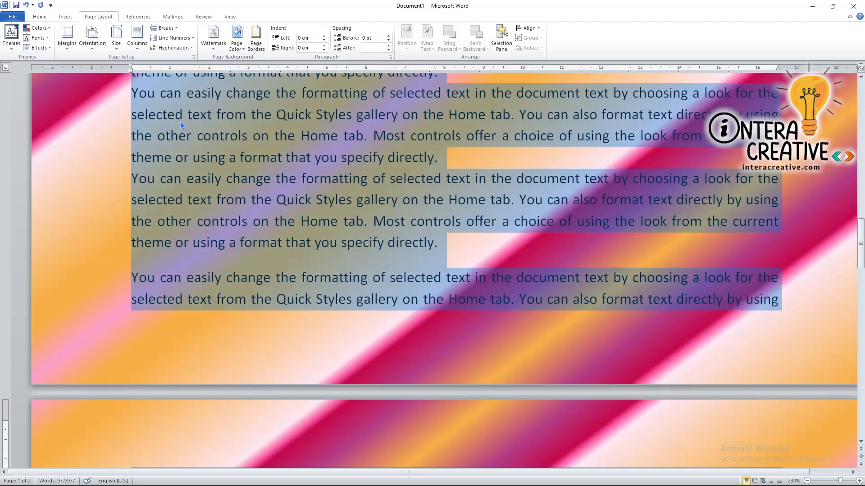
click(40, 17)
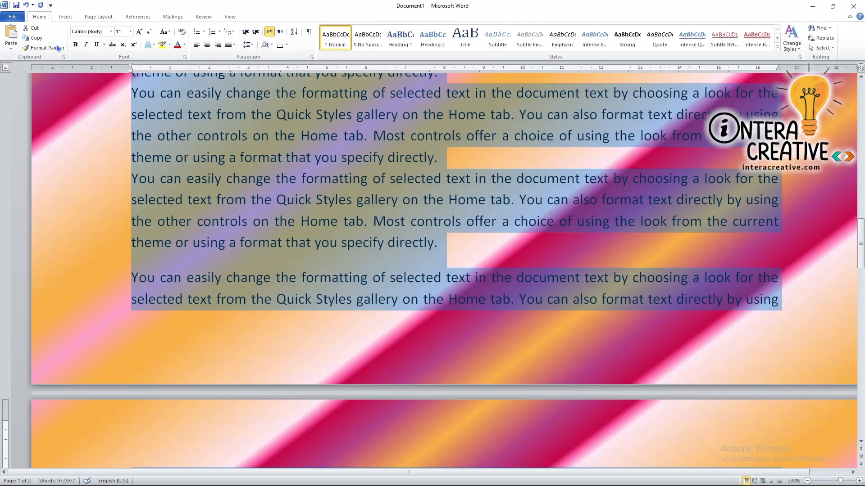
click(149, 32)
click(277, 271)
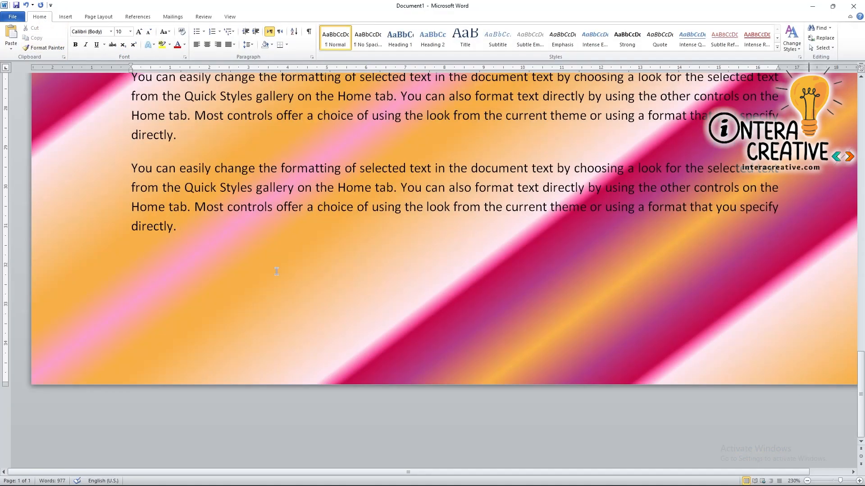
scroll(325, 258, up, 2)
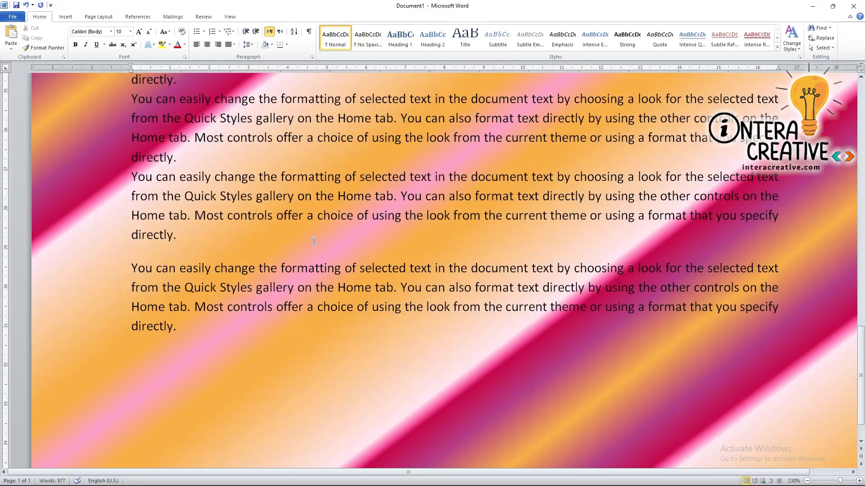
scroll(354, 323, up, 3)
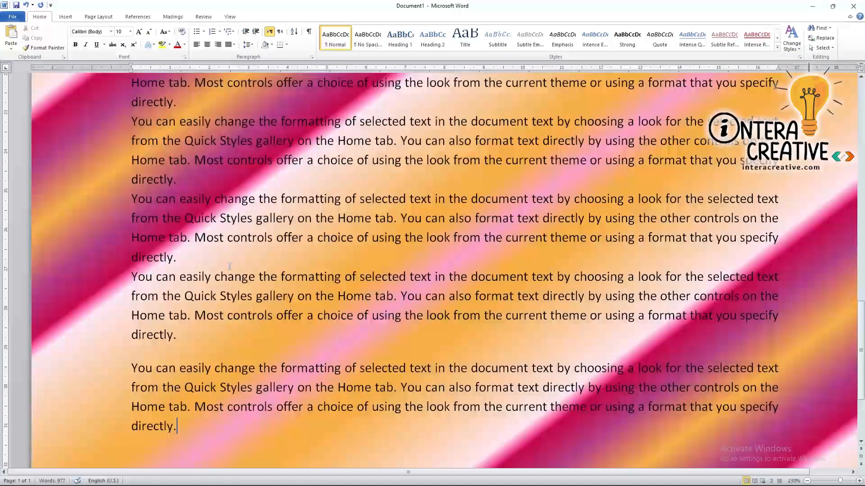
scroll(246, 314, up, 1)
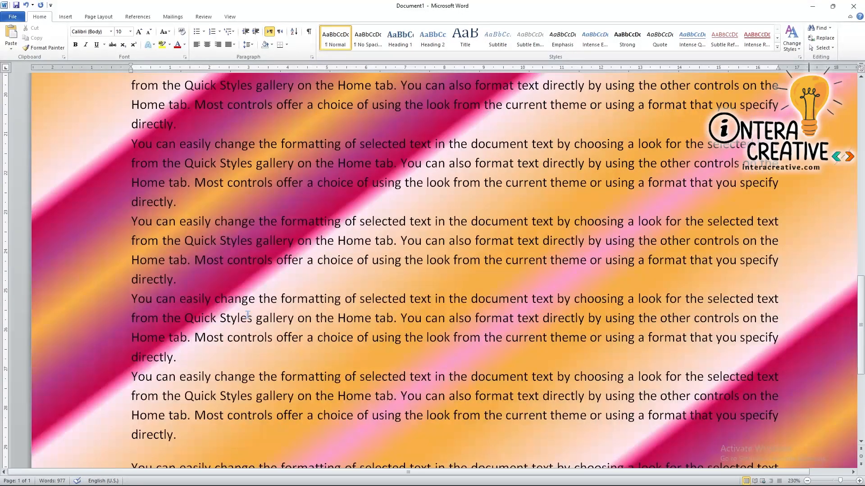
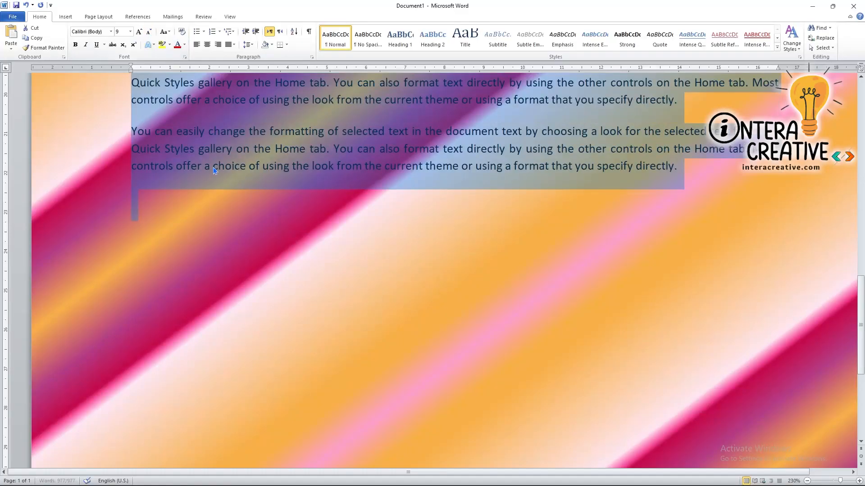
Examine how the smaller text fills the page from the first paragraph to the blank space below, with the view at 130%.
scroll(303, 244, up, 10)
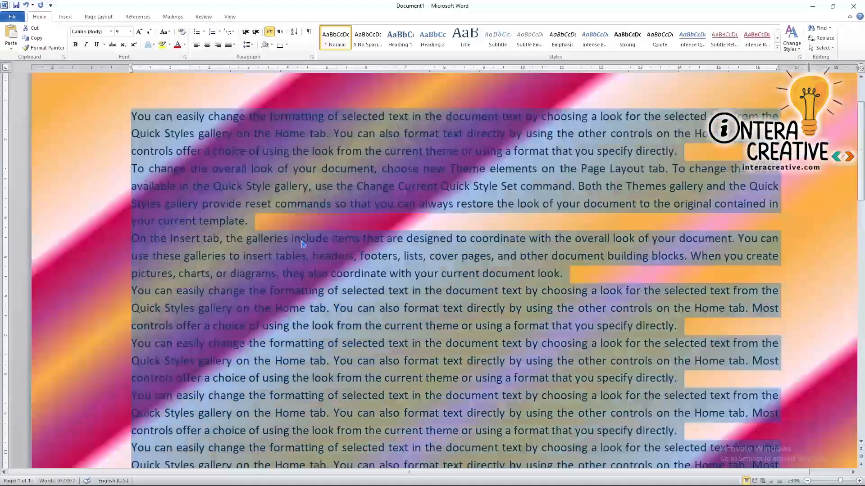
scroll(301, 244, down, 20)
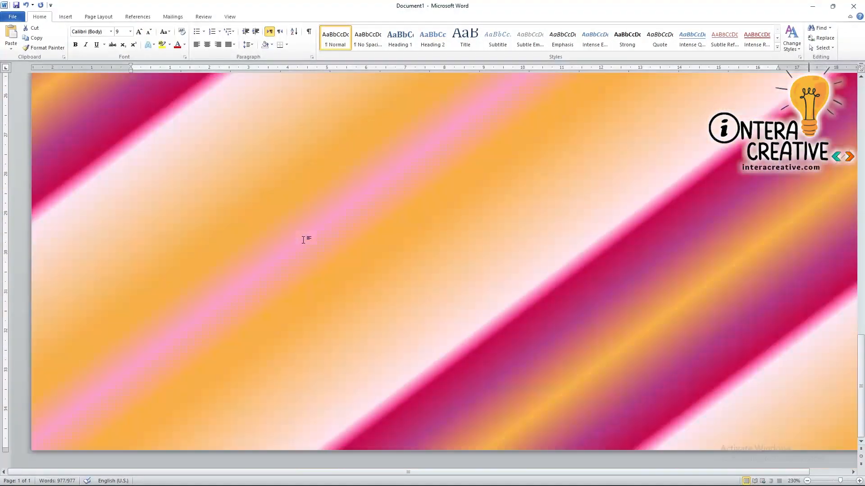
scroll(302, 240, down, 10)
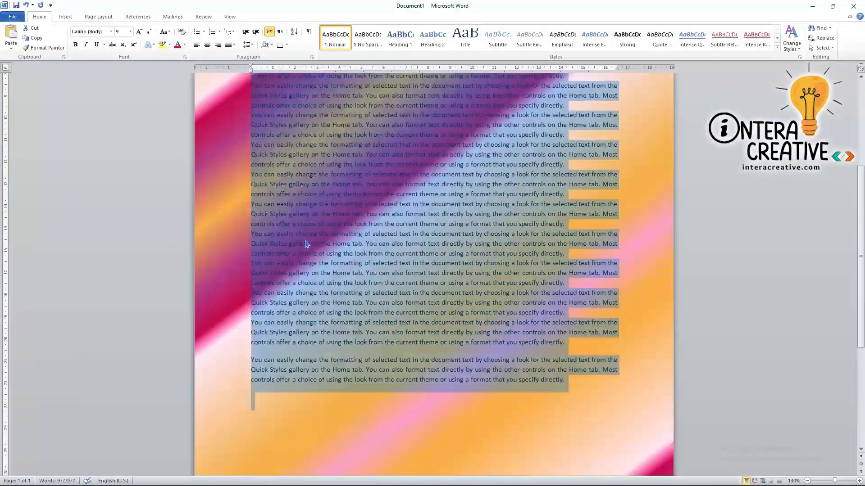
scroll(305, 229, up, 13)
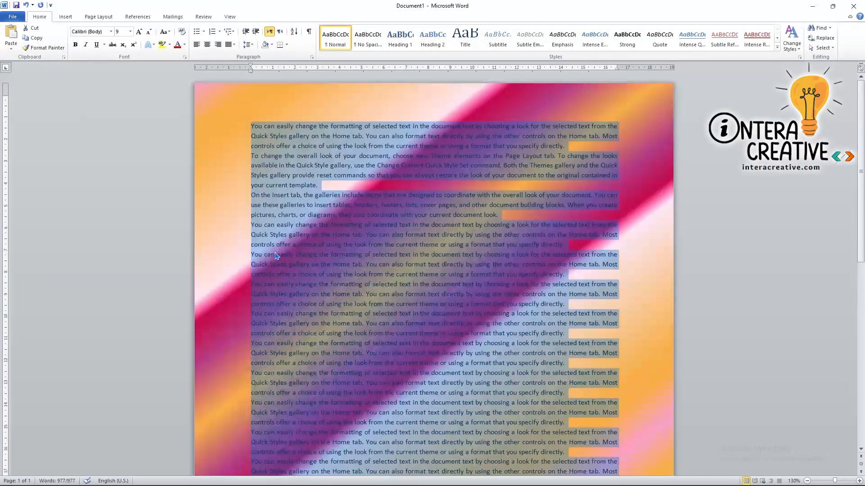
click(353, 236)
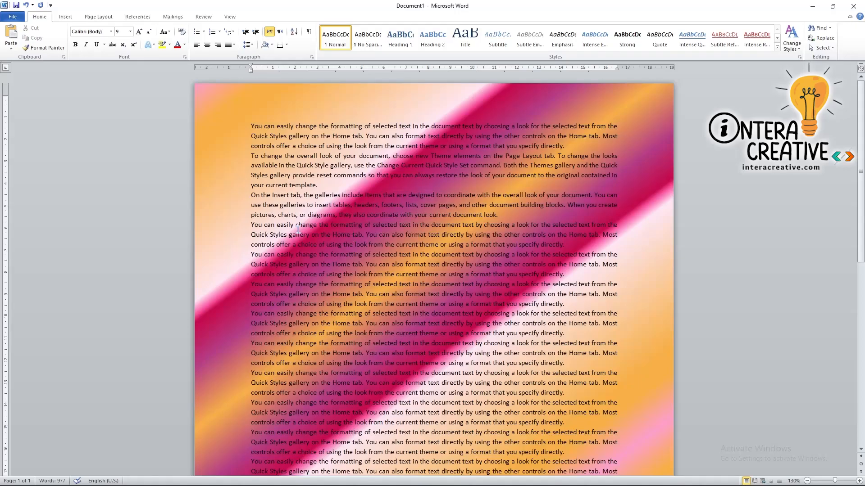
click(96, 18)
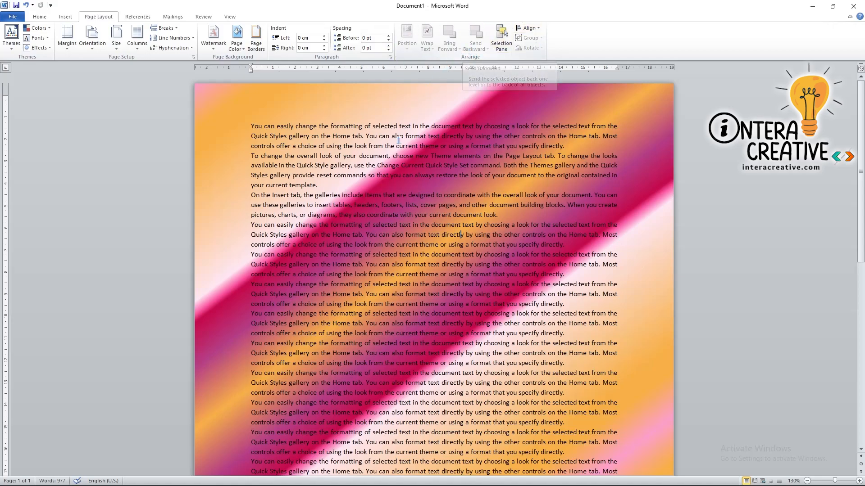
scroll(377, 353, down, 15)
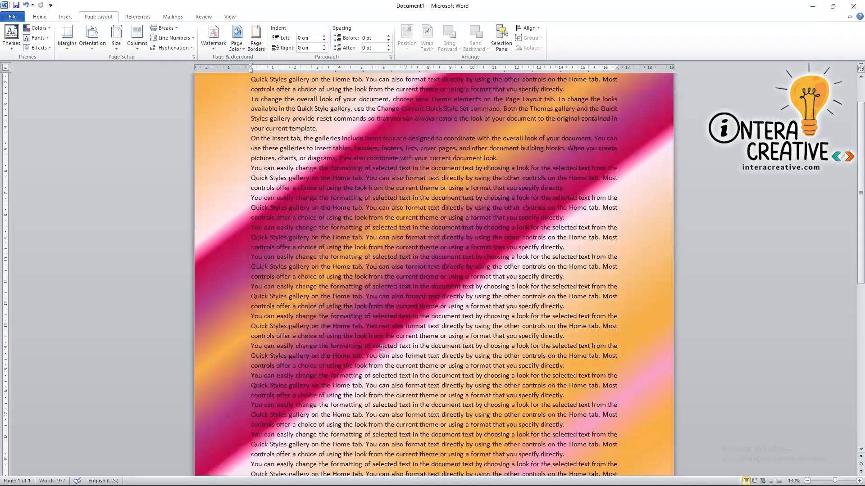
scroll(382, 344, up, 15)
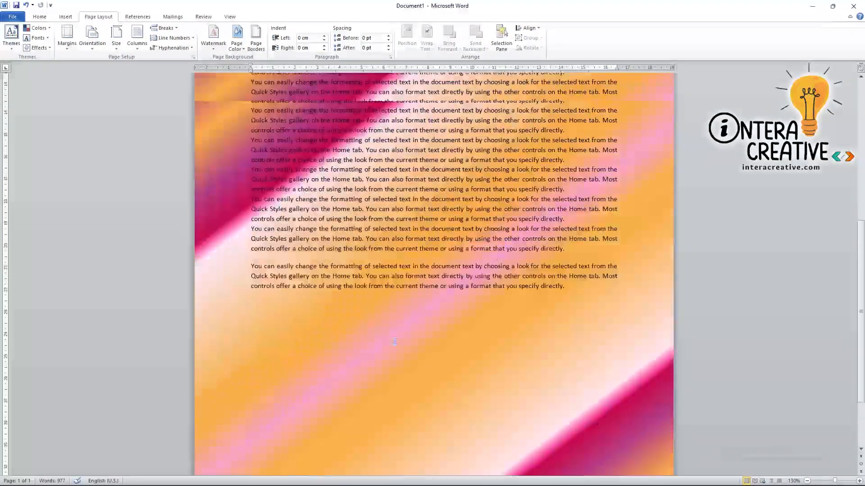